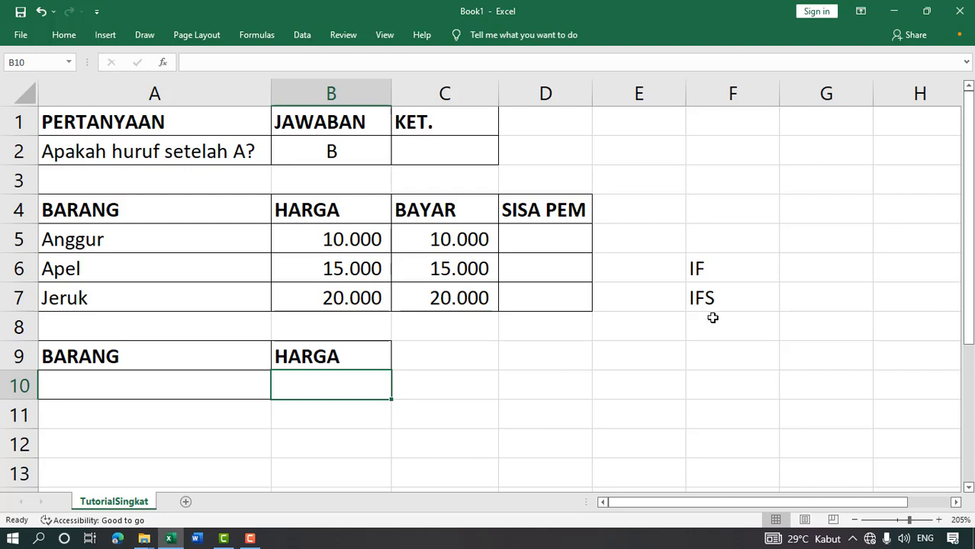
# - Point out the IF and IFS function notes in column F
pyautogui.click(730, 271)
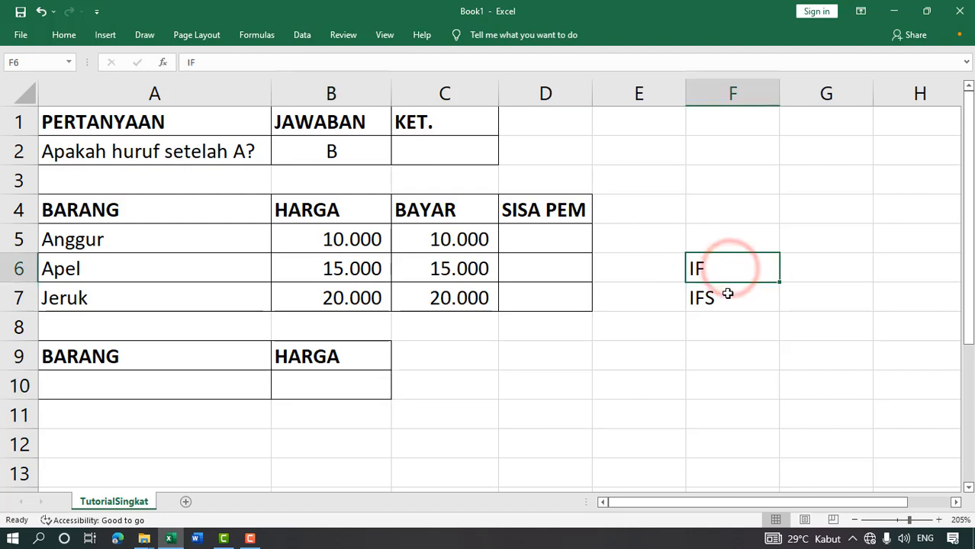
pyautogui.click(730, 293)
pyautogui.click(748, 267)
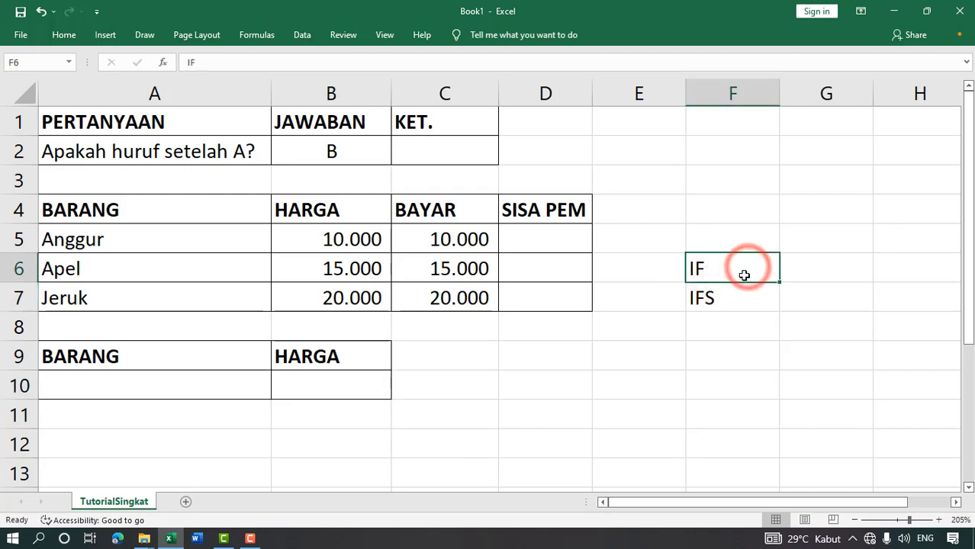
pyautogui.click(744, 292)
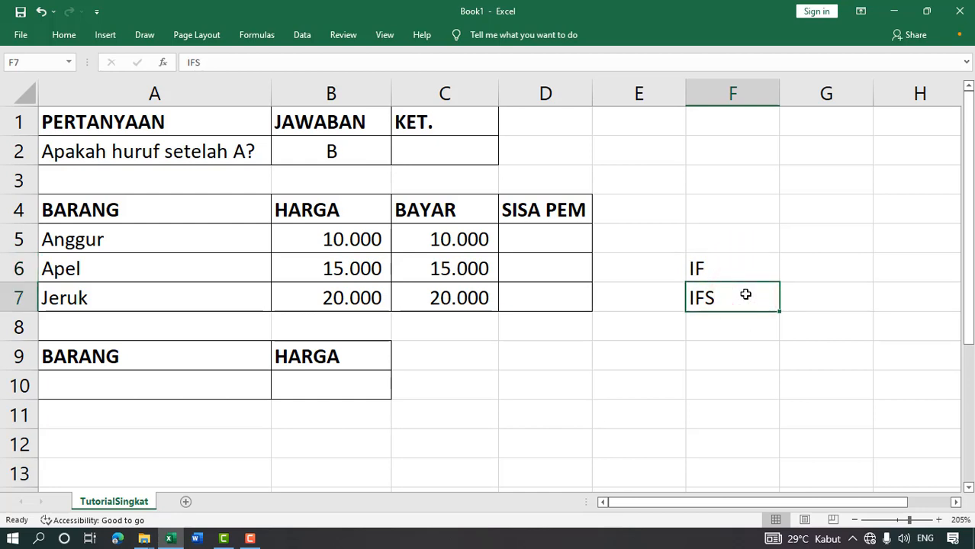
pyautogui.click(732, 268)
pyautogui.click(730, 235)
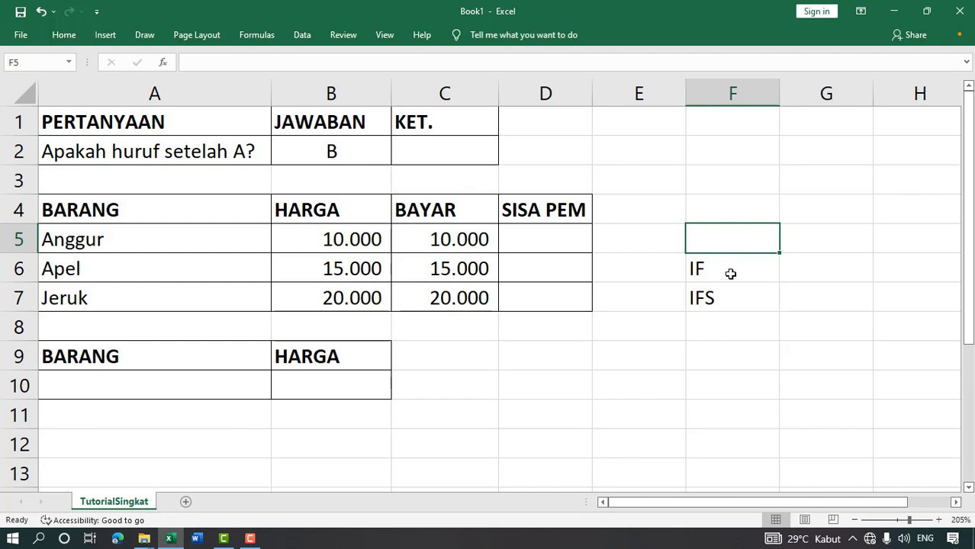
pyautogui.click(730, 274)
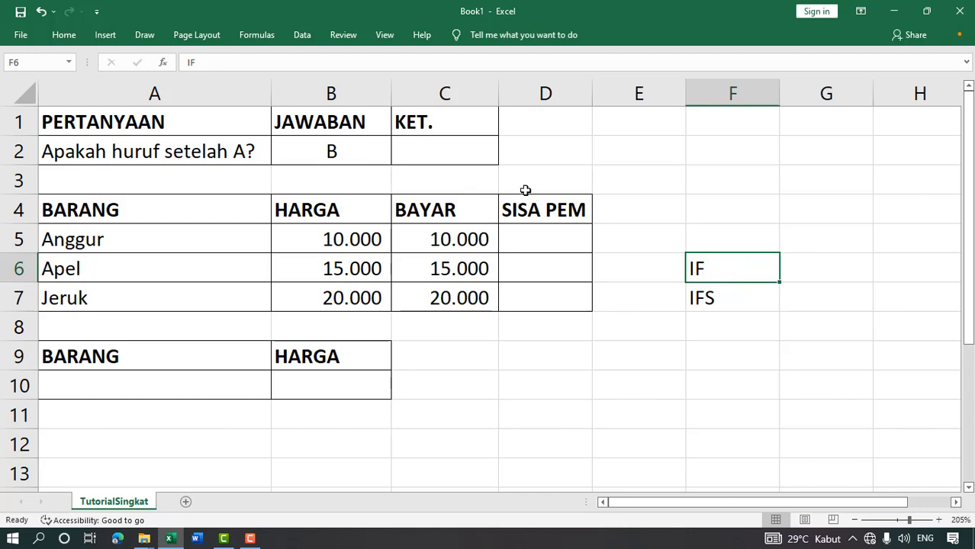
# - Start an IF formula, =IF(, in cell C2 under the KET. heading
pyautogui.click(534, 168)
pyautogui.click(424, 156)
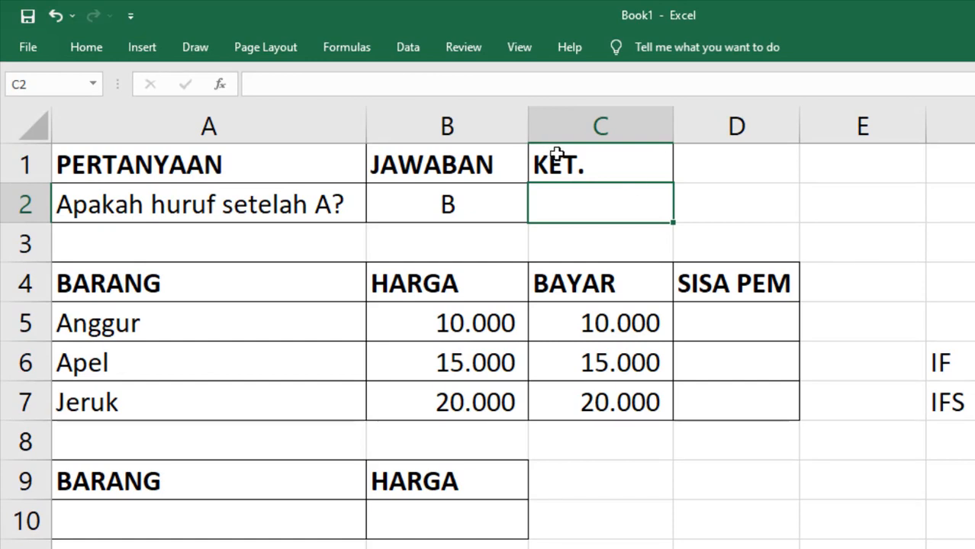
pyautogui.click(631, 166)
pyautogui.click(623, 207)
pyautogui.write('=')
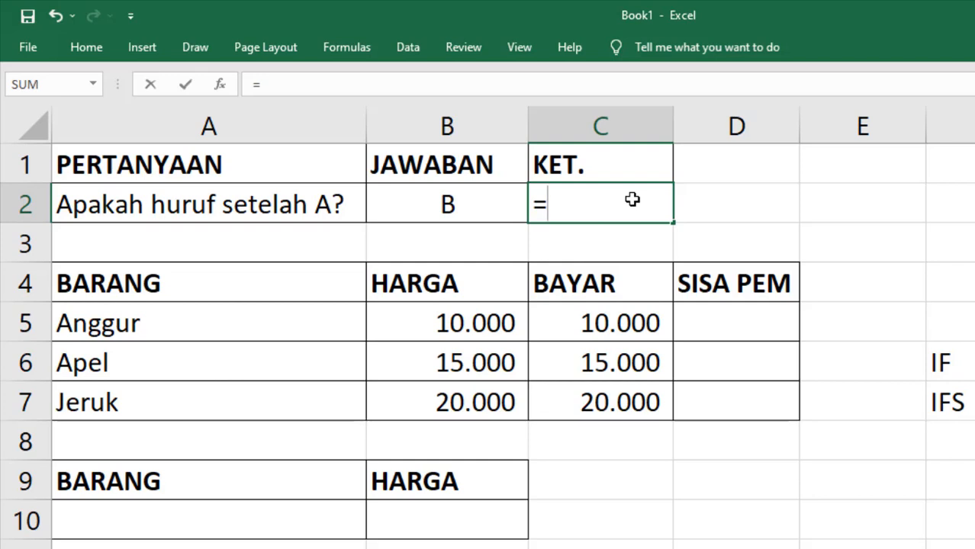
pyautogui.write('IF')
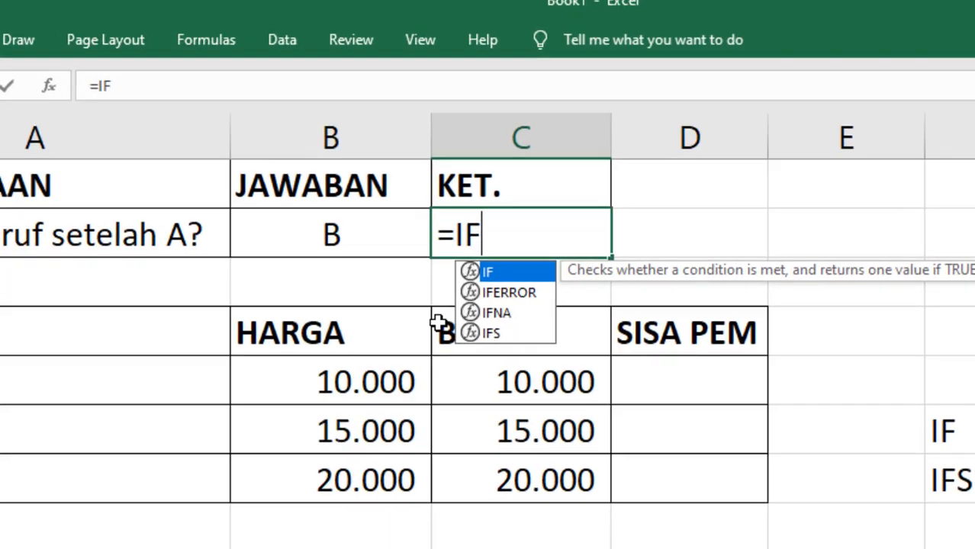
pyautogui.doubleClick(435, 303)
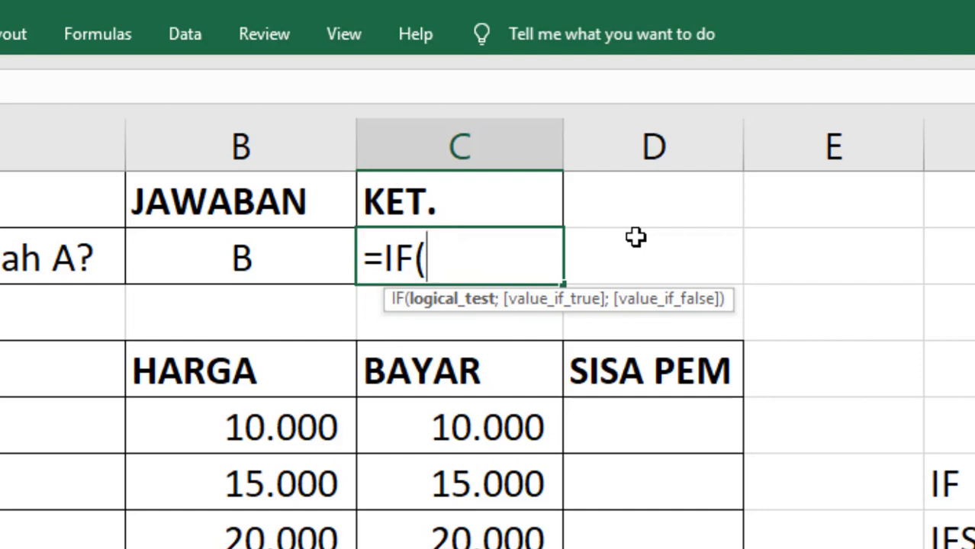
pyautogui.press('BackSpace')
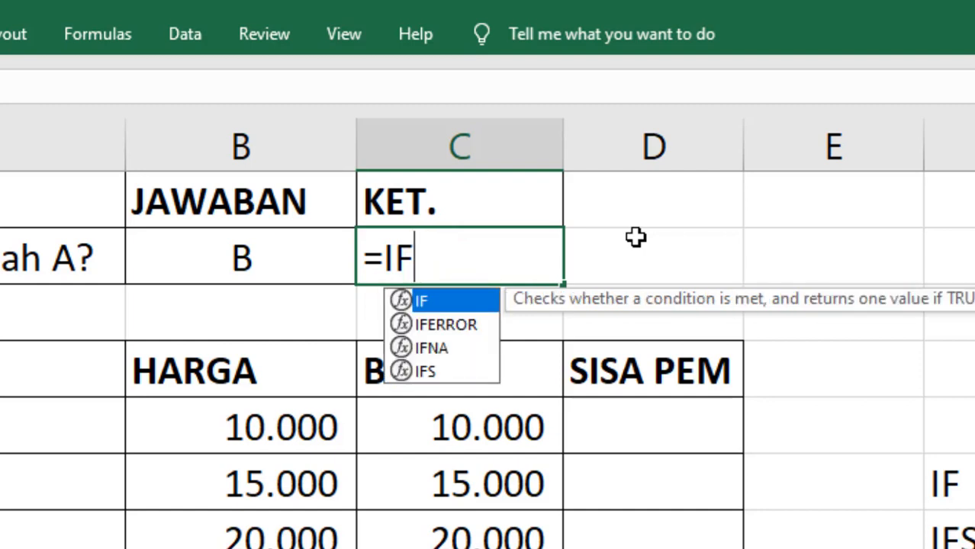
pyautogui.write('(')
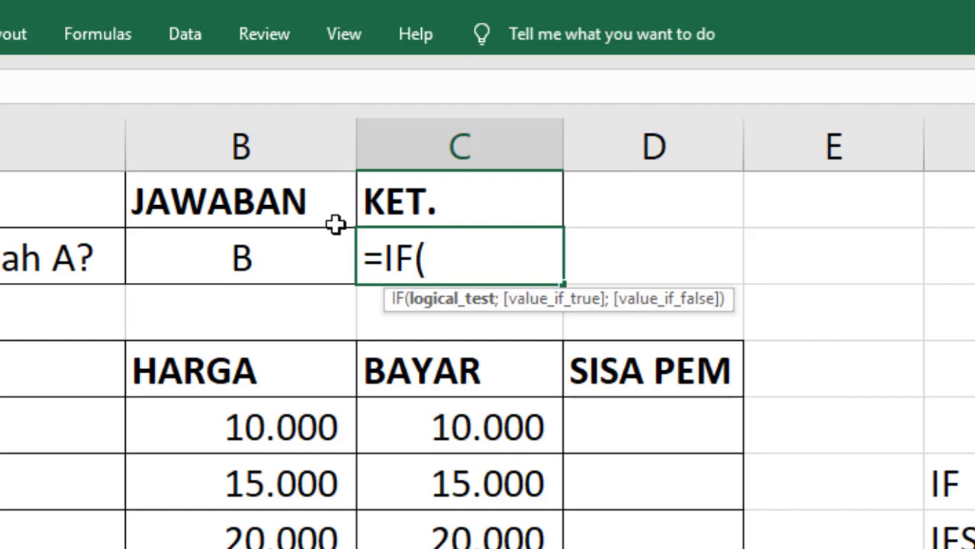
# - Write the test B2="b" as the IF condition, ending with a semicolon separator
pyautogui.click(264, 260)
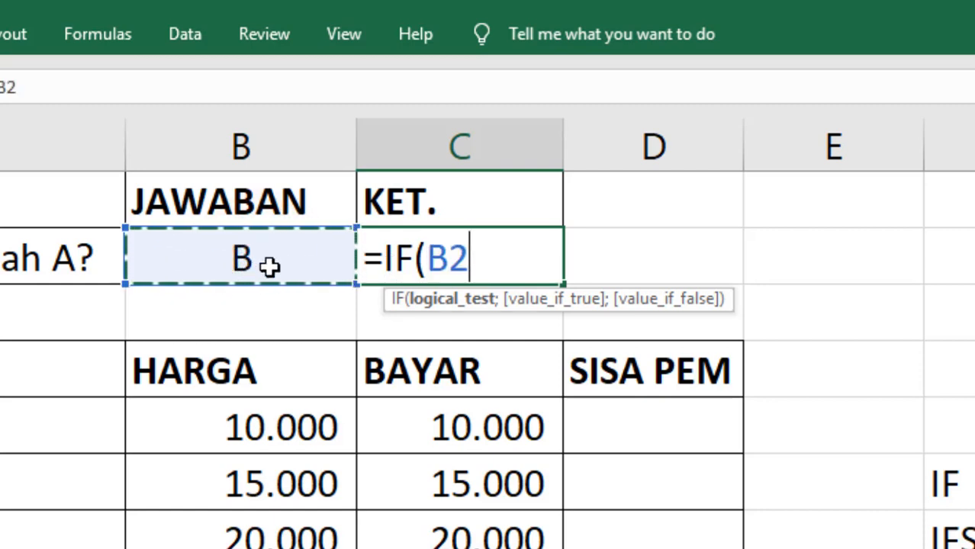
pyautogui.write('=')
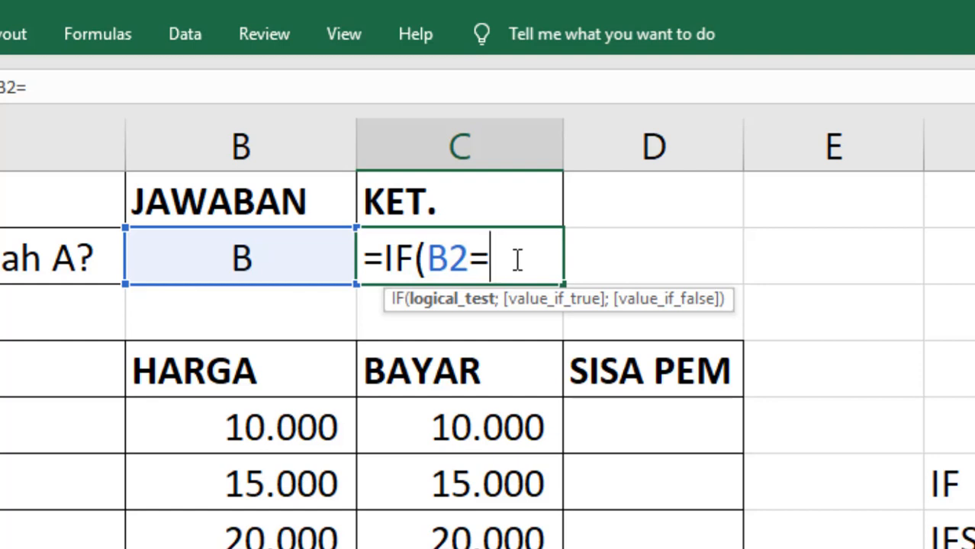
pyautogui.write('"b')
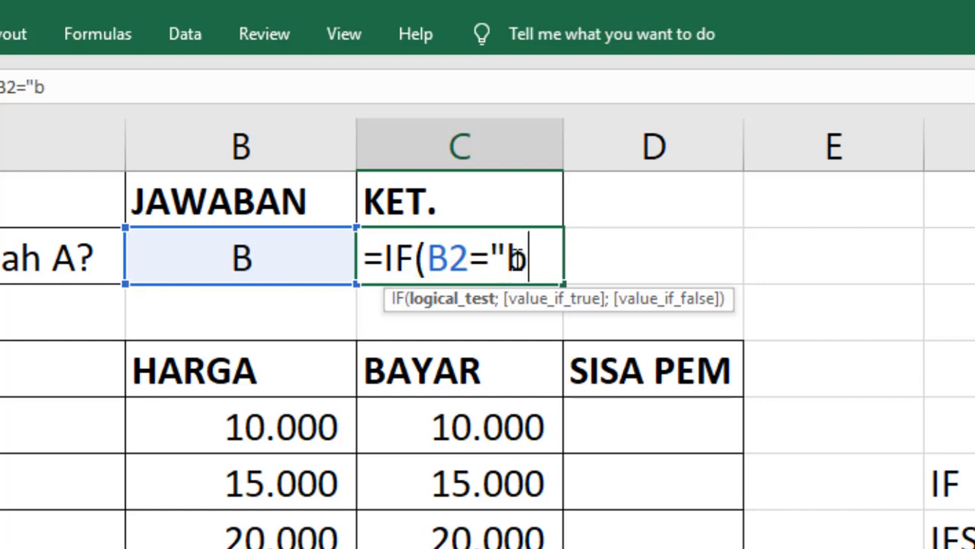
pyautogui.write('"')
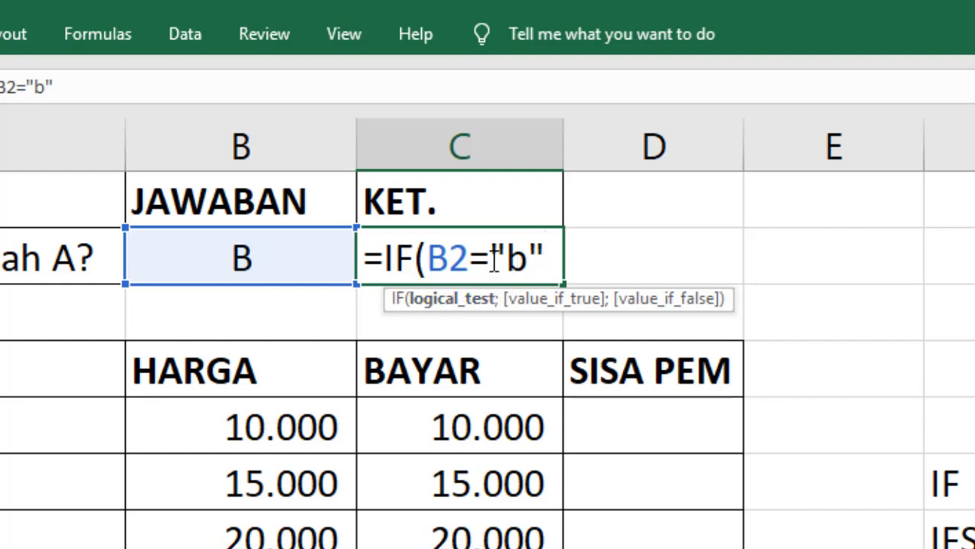
pyautogui.moveTo(493, 255); pyautogui.dragTo(544, 256)
pyautogui.click(545, 257)
pyautogui.write(';')
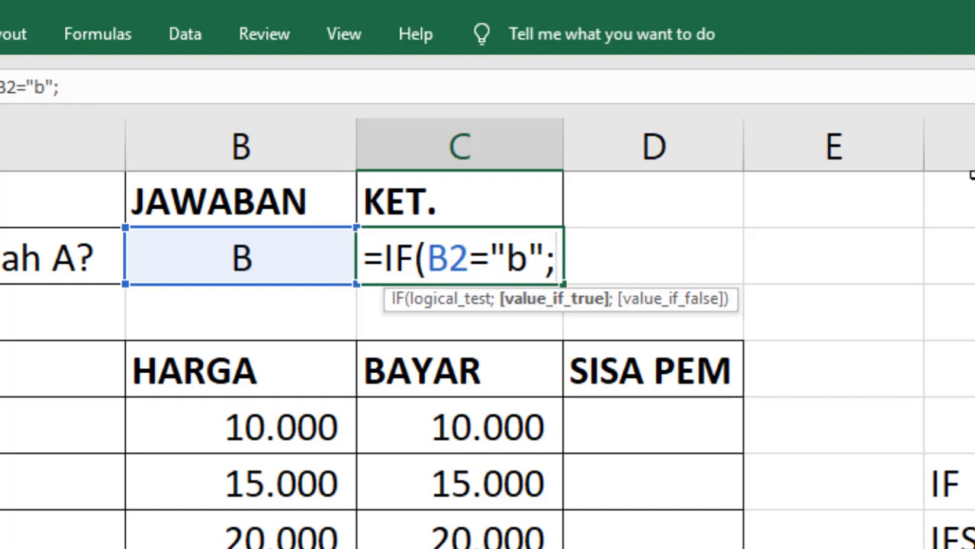
pyautogui.press('BackSpace')
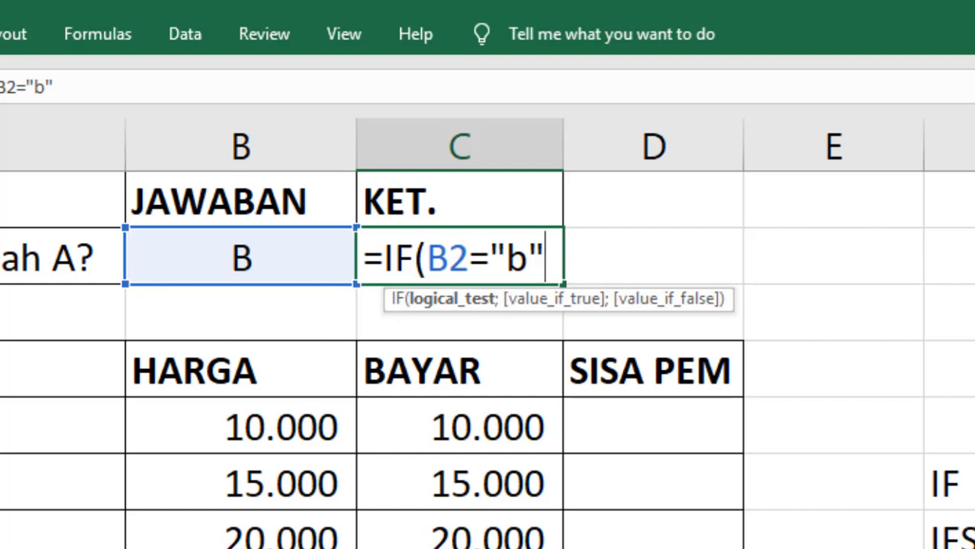
pyautogui.write(';')
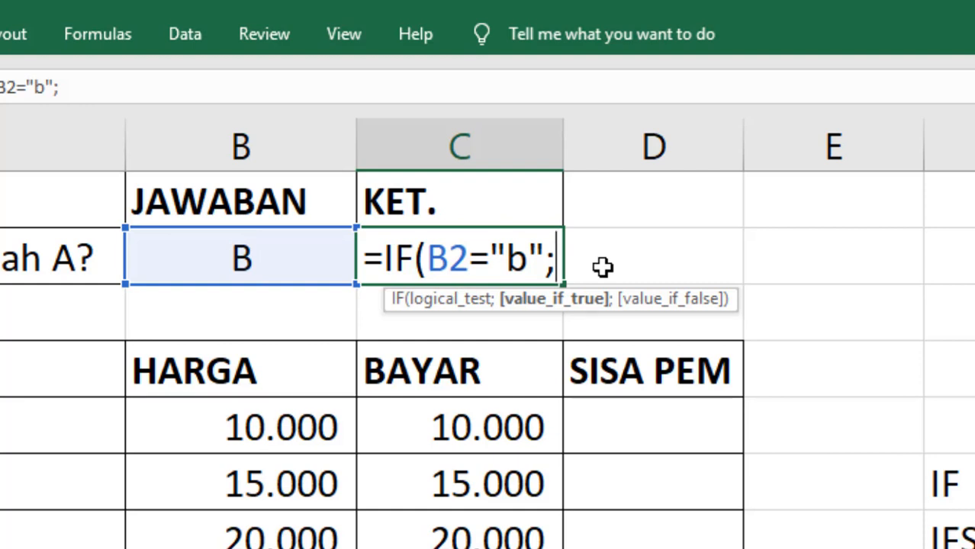
# - Complete and enter =IF(B2="b";"Benar";"Salah") in C2, correcting typos along the way
pyautogui.write('"')
pyautogui.write('bENA')
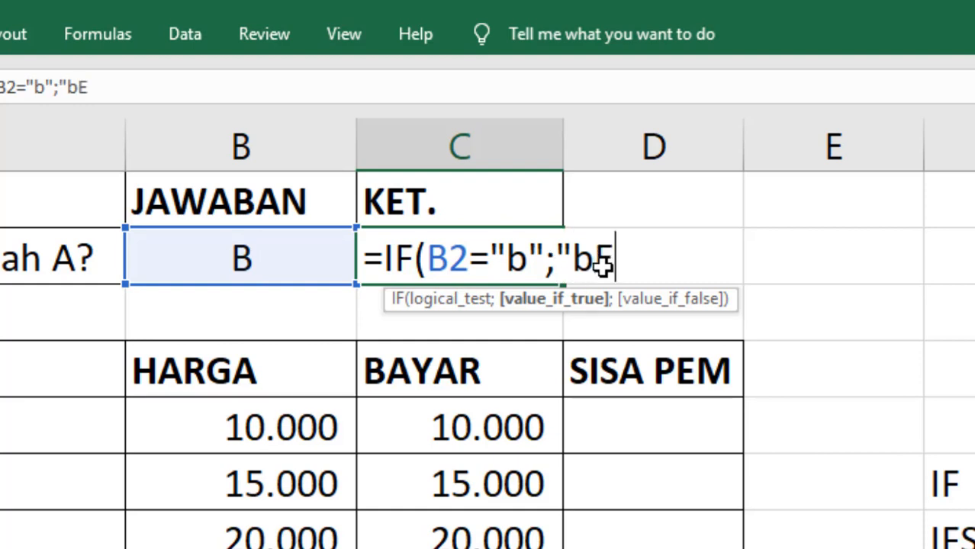
pyautogui.press('BackSpace')
pyautogui.press('BackSpace')
pyautogui.press('BackSpace')
pyautogui.press('BackSpace')
pyautogui.write('Benar"')
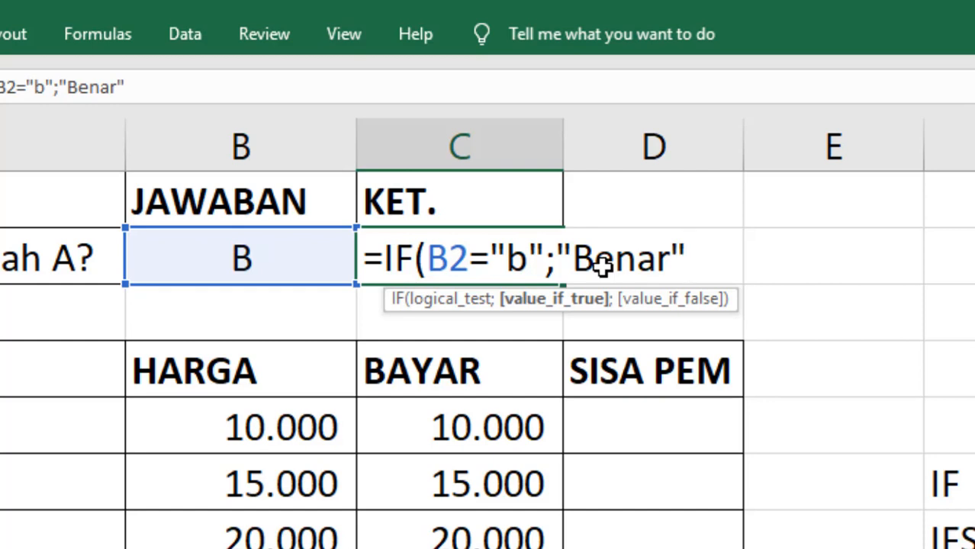
pyautogui.write(';')
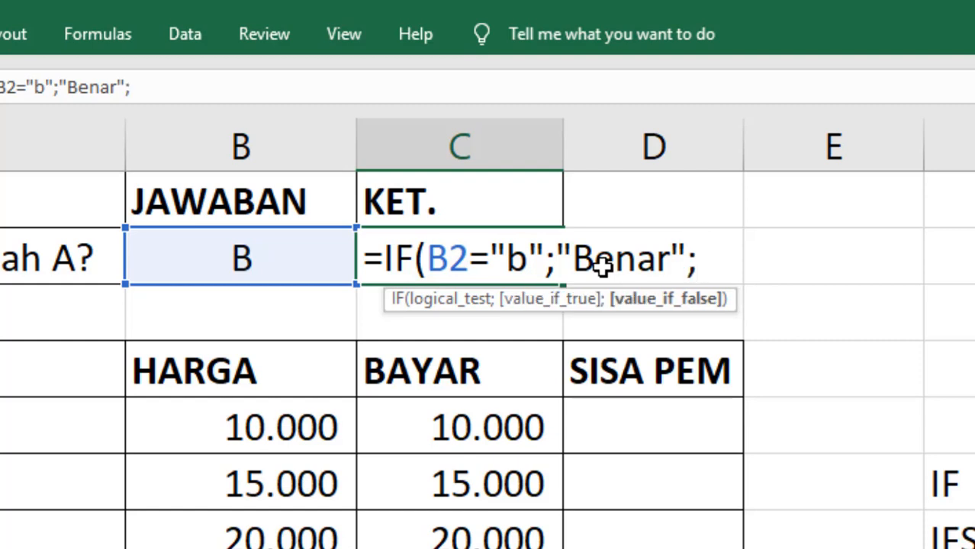
pyautogui.write('"Salah"')
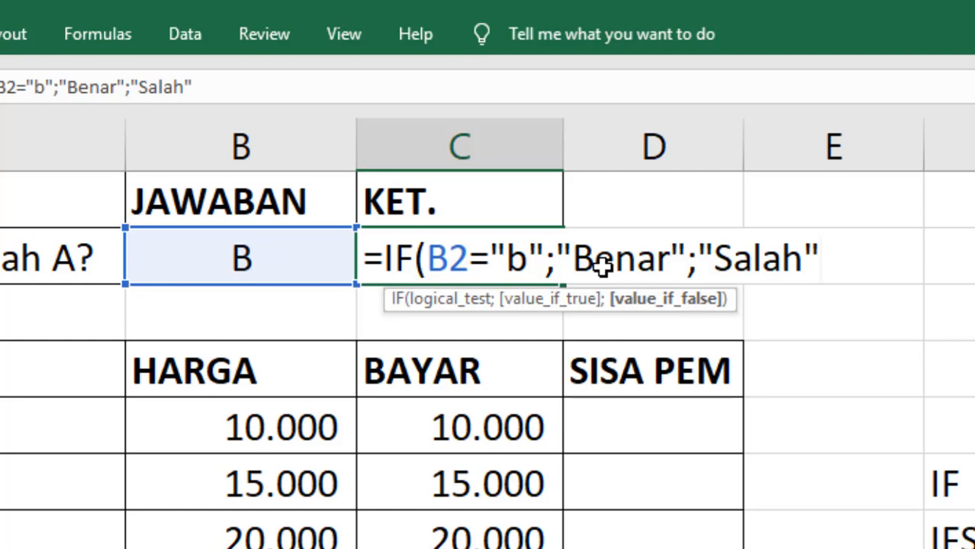
pyautogui.write('L')
pyautogui.press('BackSpace')
pyautogui.write(')')
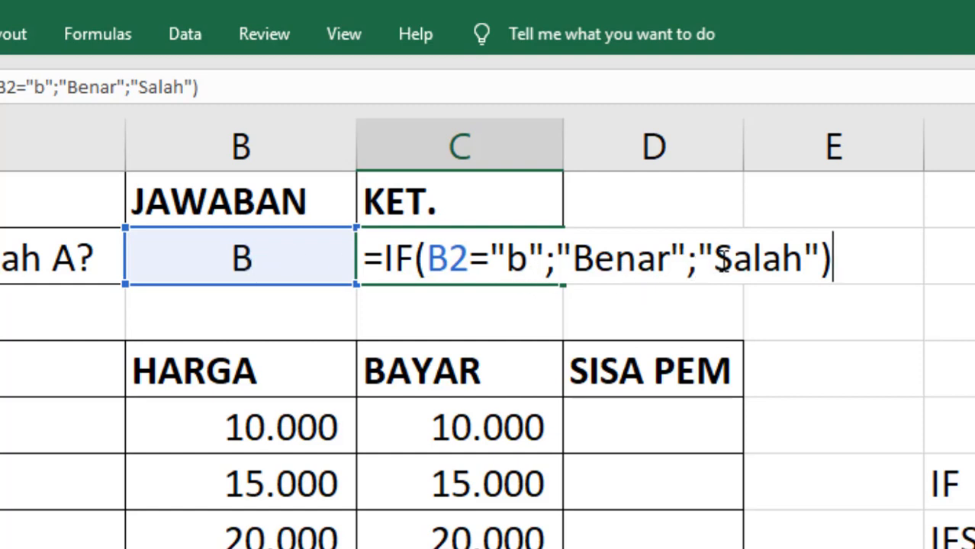
pyautogui.press('Return')
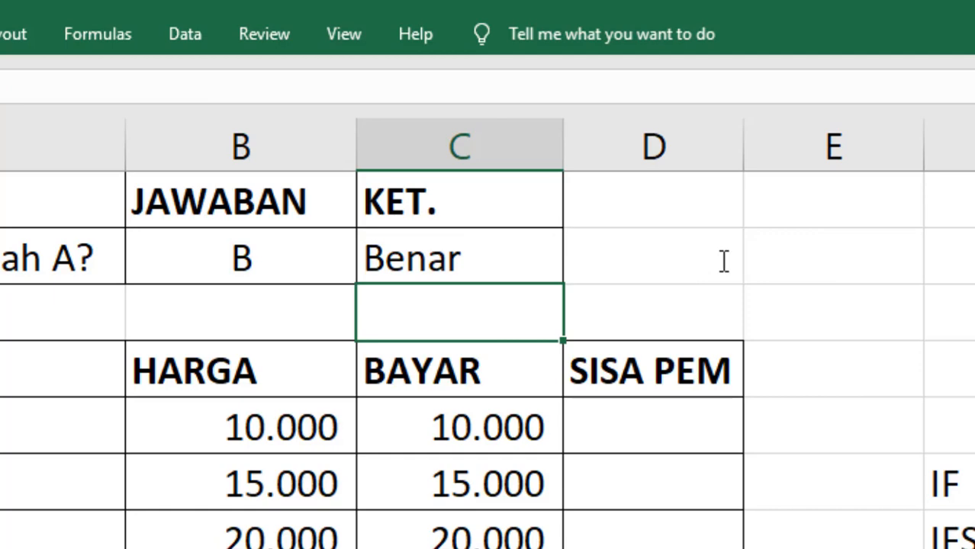
pyautogui.press('Up')
pyautogui.press('Left')
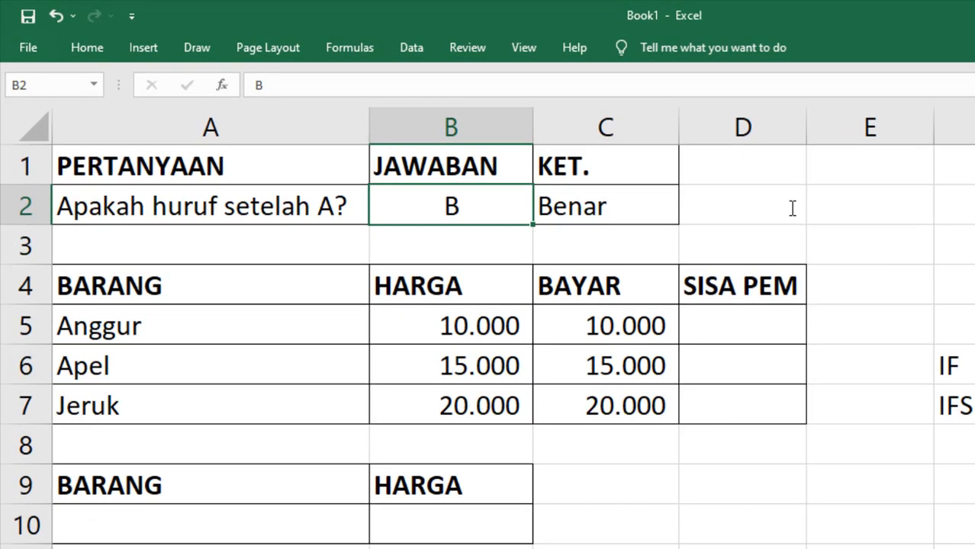
pyautogui.write('a')
pyautogui.press('Return')
pyautogui.press('Up')
pyautogui.write('c')
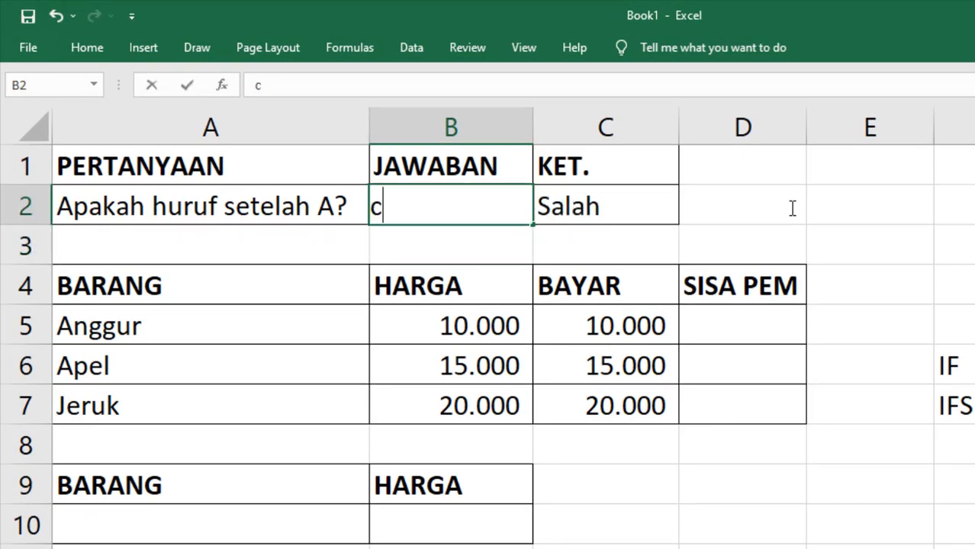
pyautogui.press('Return')
pyautogui.press('Up')
pyautogui.write('f')
pyautogui.press('Return')
pyautogui.press('Up')
pyautogui.write('a')
pyautogui.press('Return')
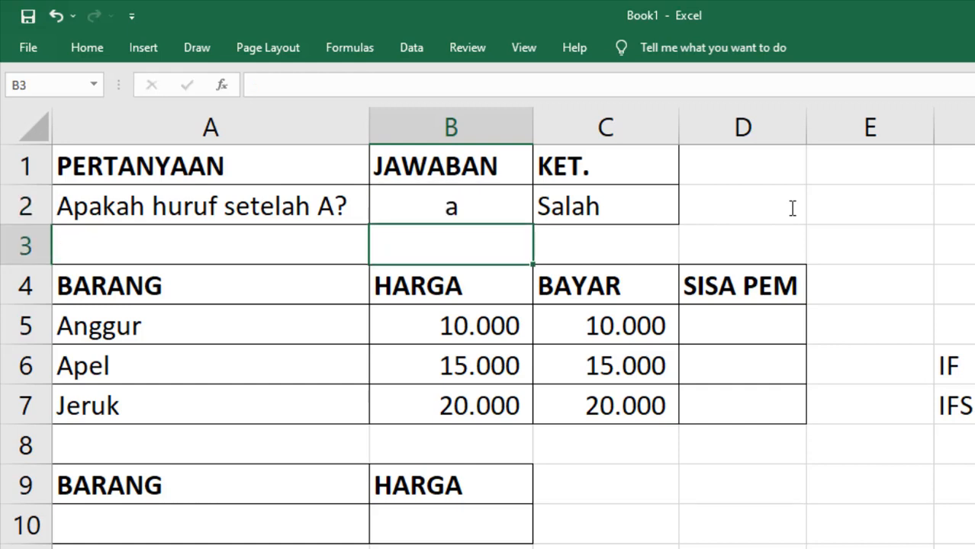
pyautogui.press('Up')
pyautogui.write('b')
pyautogui.press('Return')
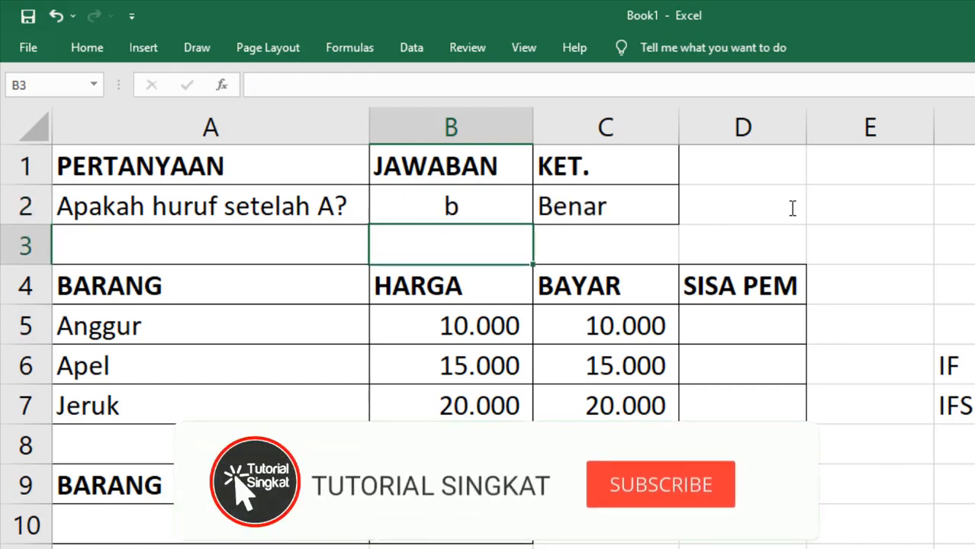
pyautogui.press('Up')
pyautogui.press('Right')
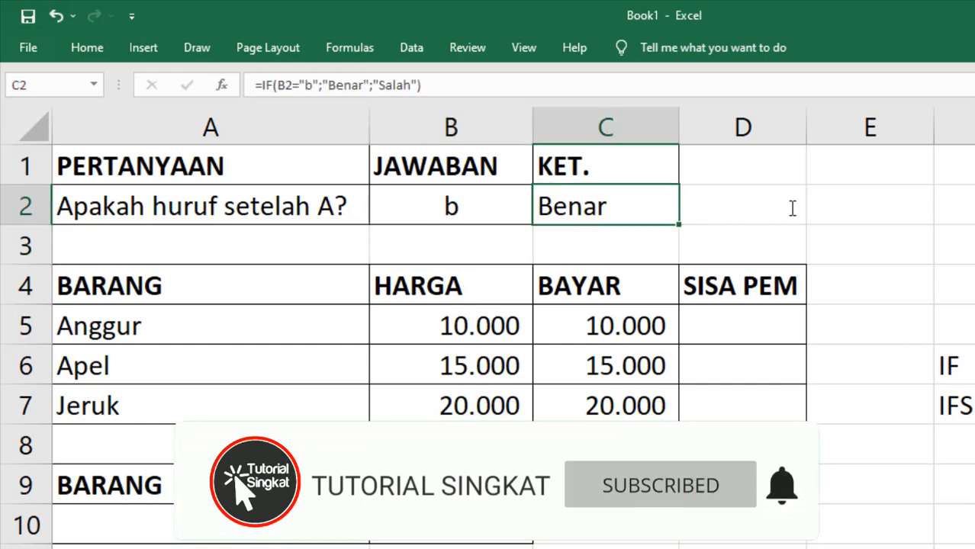
pyautogui.press('Down')
pyautogui.press('Down')
pyautogui.press('Down')
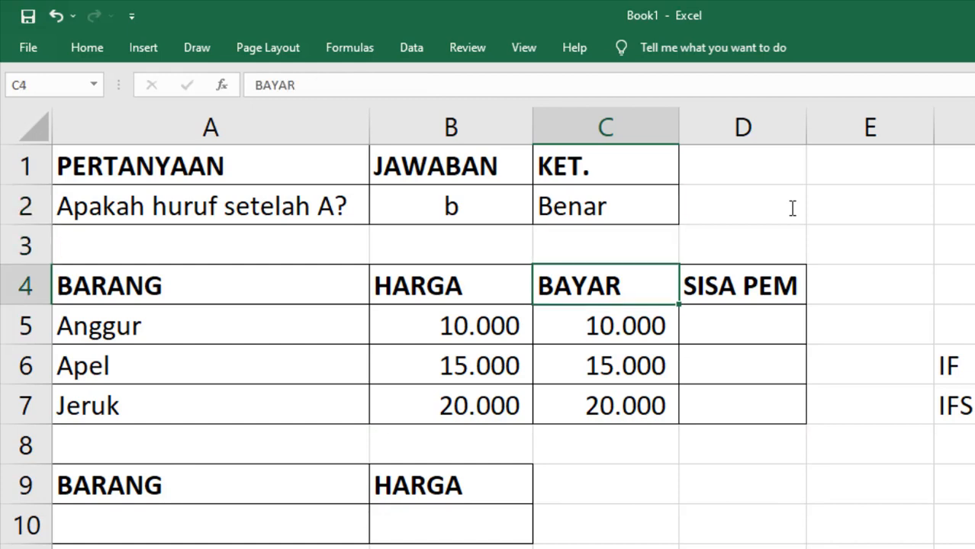
pyautogui.press('Right')
pyautogui.press('Left')
pyautogui.press('Left')
pyautogui.press('Left')
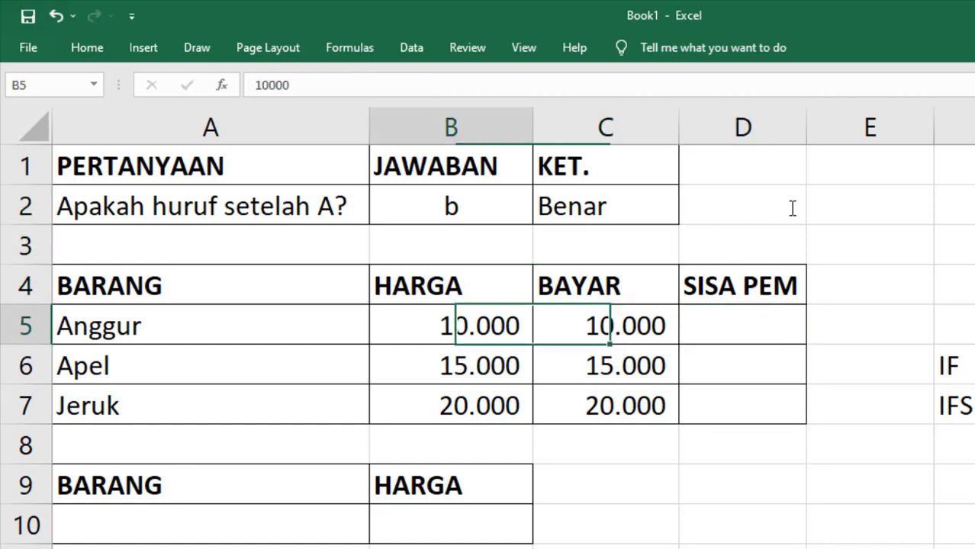
pyautogui.press('Right')
pyautogui.press('Right')
pyautogui.press('Right')
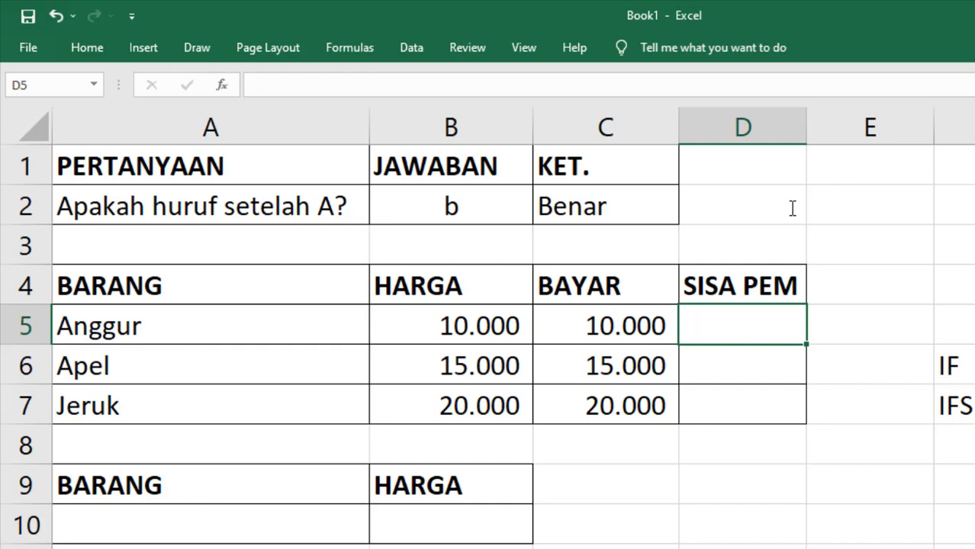
pyautogui.press('Left')
pyautogui.press('Left')
pyautogui.press('Left')
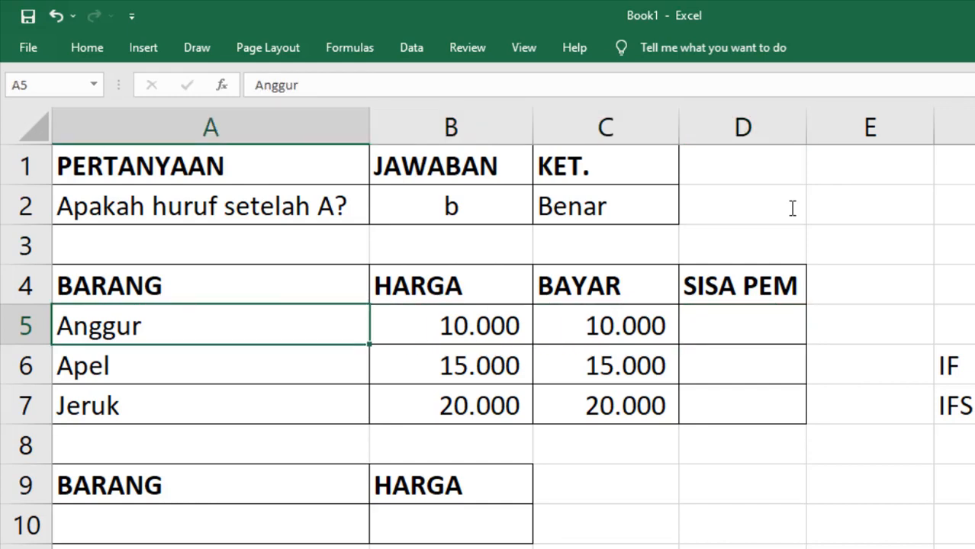
pyautogui.press('Right')
pyautogui.press('Right')
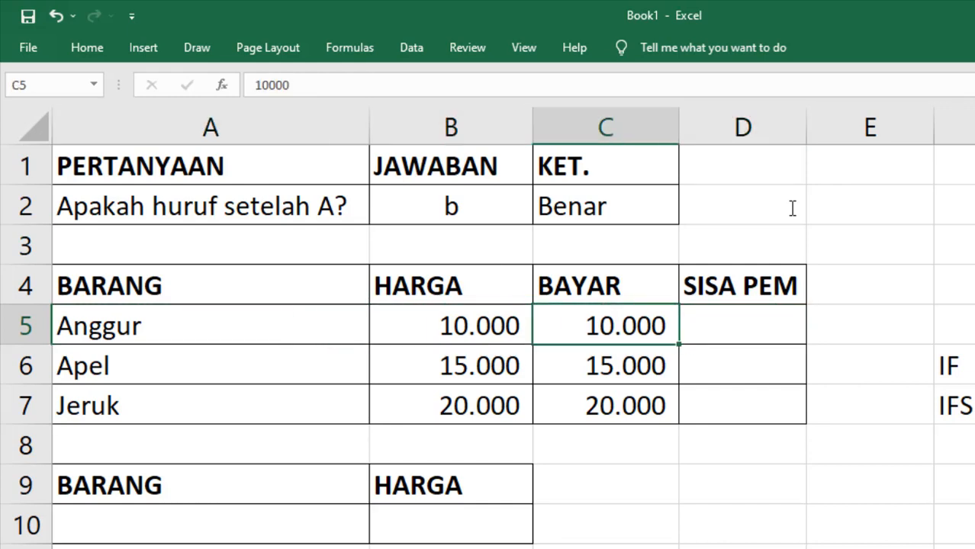
pyautogui.press('Right')
pyautogui.press('Up')
pyautogui.press('Down')
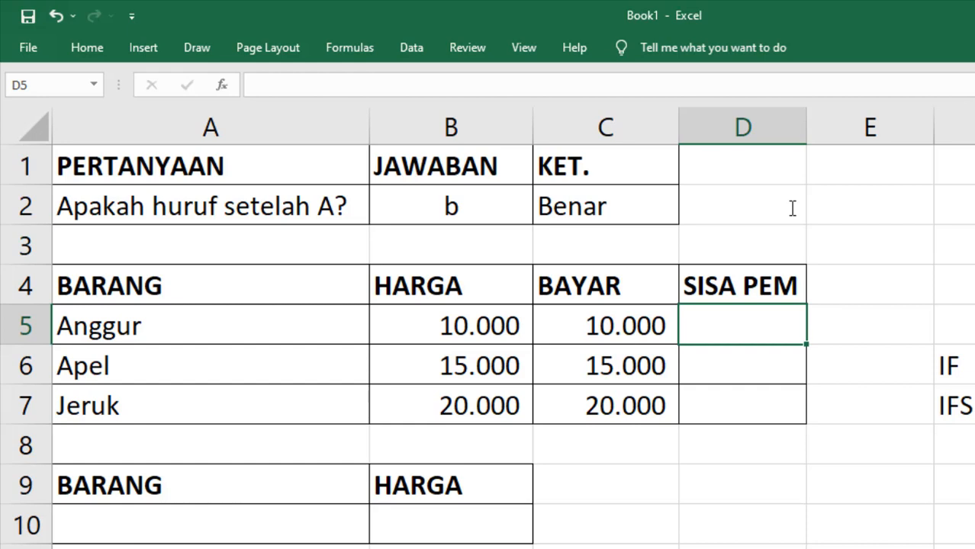
# - Enter =IF(C5=B5;0;C5-B5) in D5 for Anggur's remaining payment
pyautogui.write('=if')
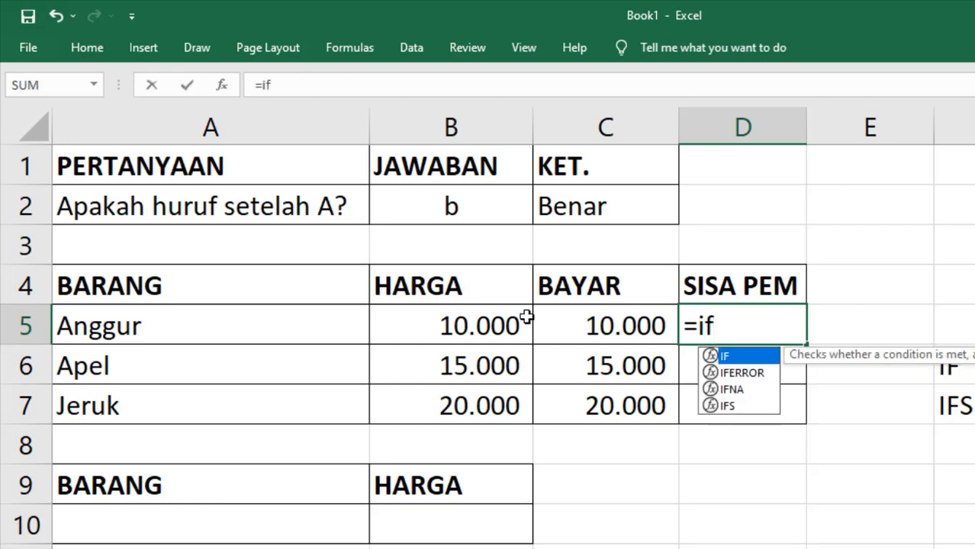
pyautogui.doubleClick(760, 356)
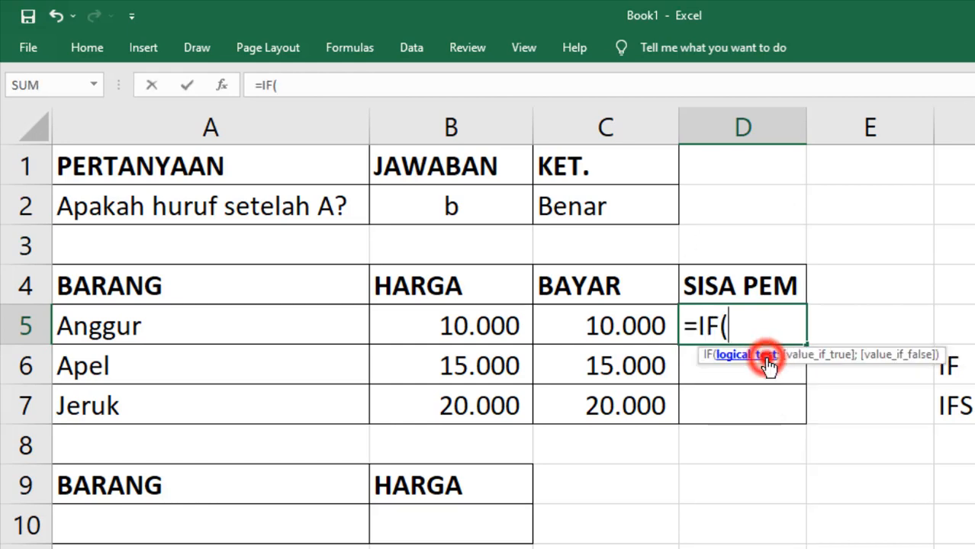
pyautogui.click(584, 326)
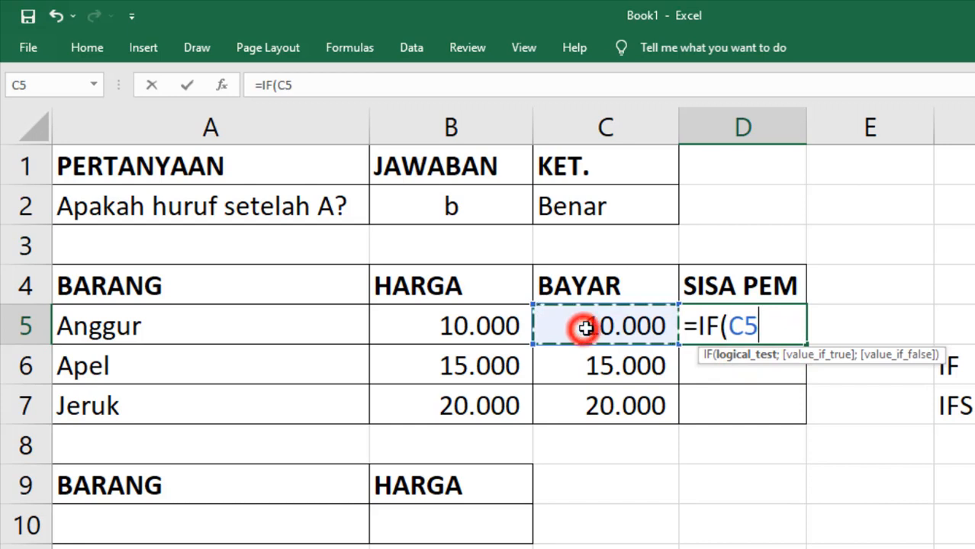
pyautogui.write('=')
pyautogui.click(484, 328)
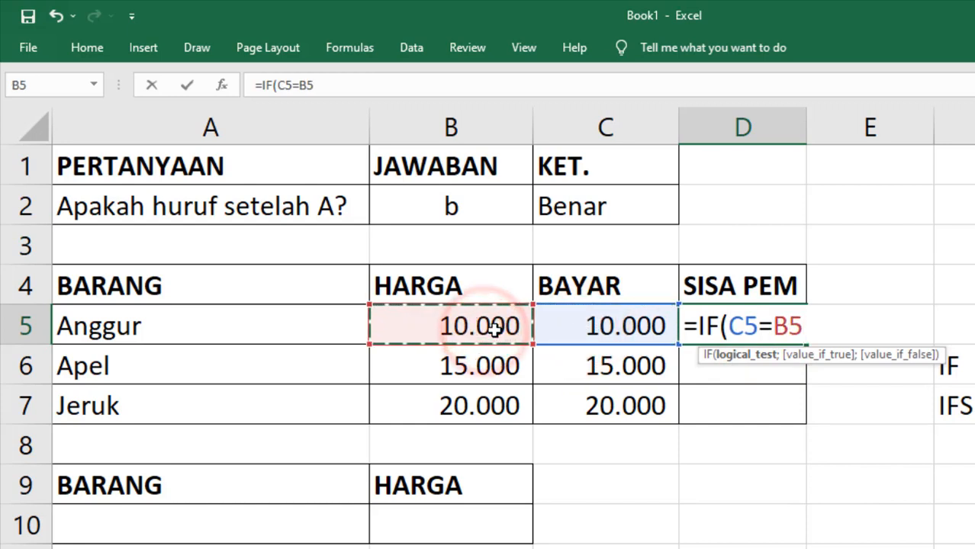
pyautogui.write(';')
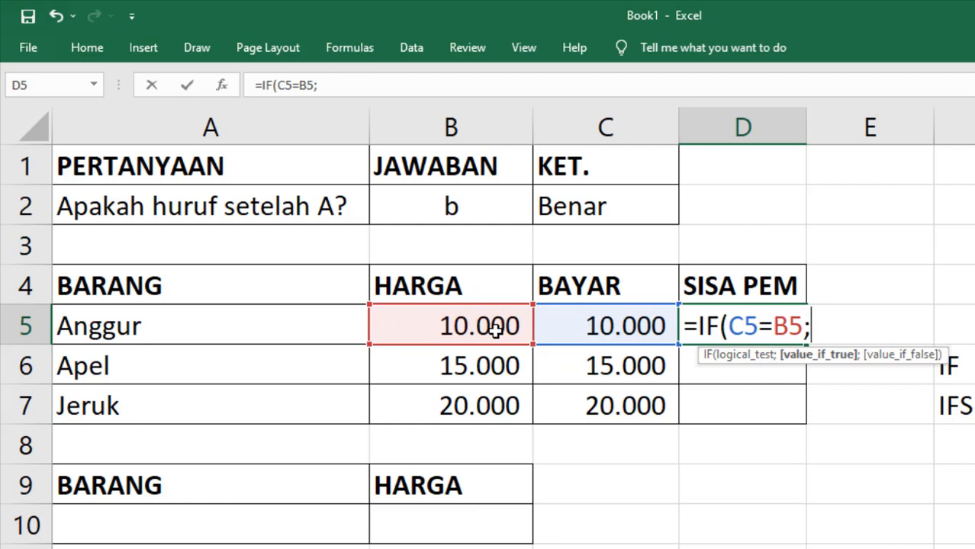
pyautogui.write('0')
pyautogui.write(';')
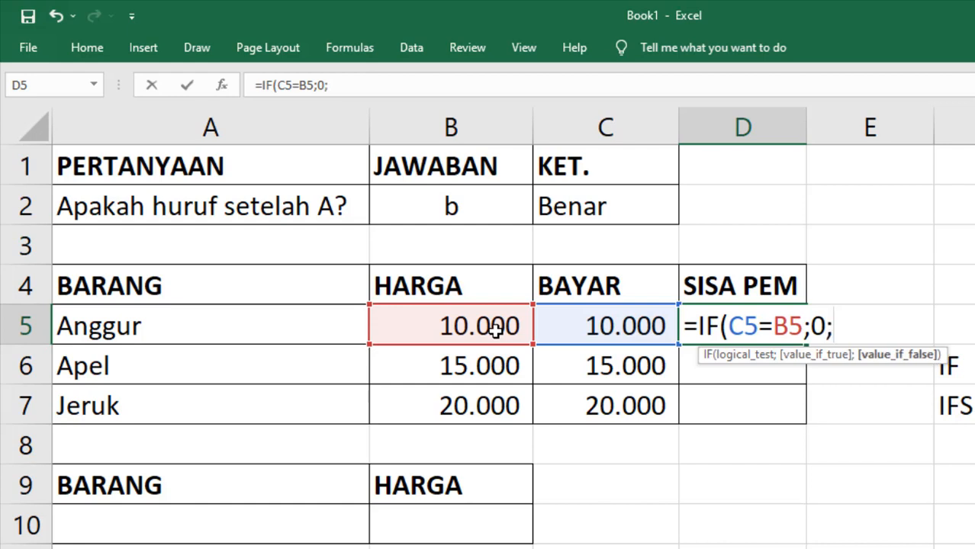
pyautogui.click(584, 327)
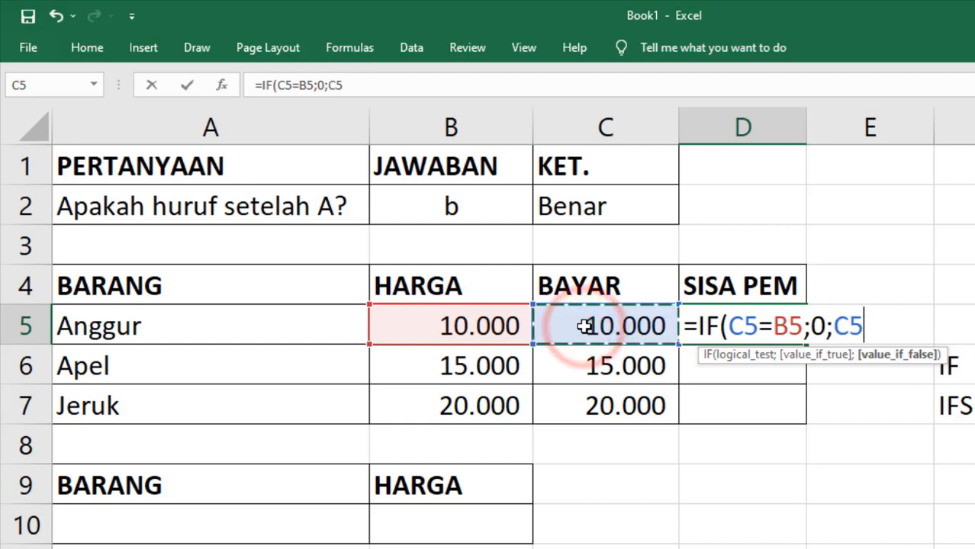
pyautogui.write('-')
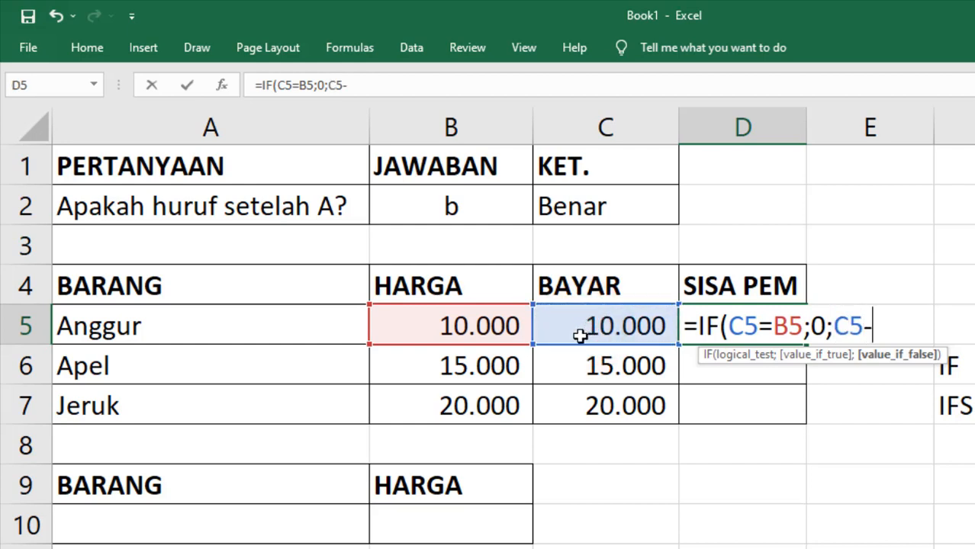
pyautogui.click(486, 328)
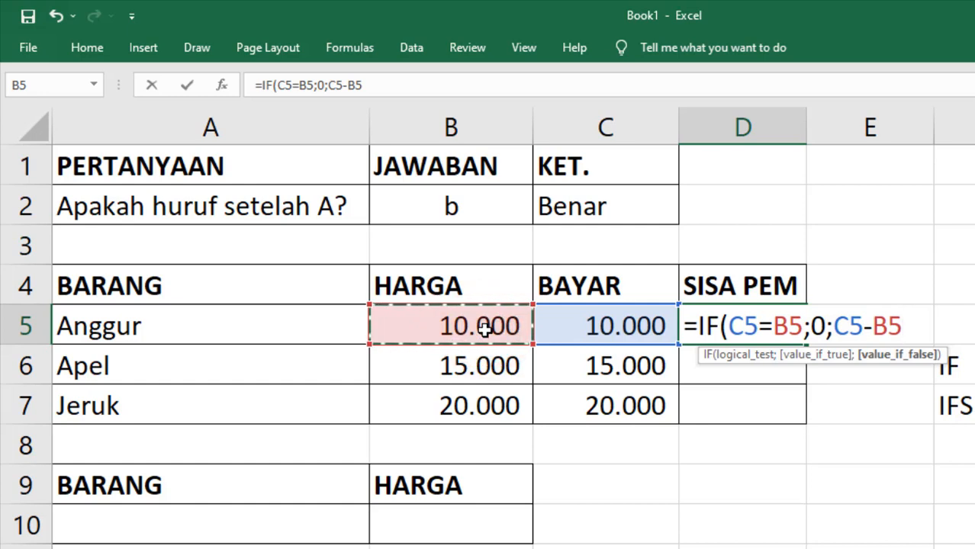
pyautogui.press('Return')
# - Check the D5 result and move back to Anggur's payment cell C5
pyautogui.press('Up')
pyautogui.press('Left')
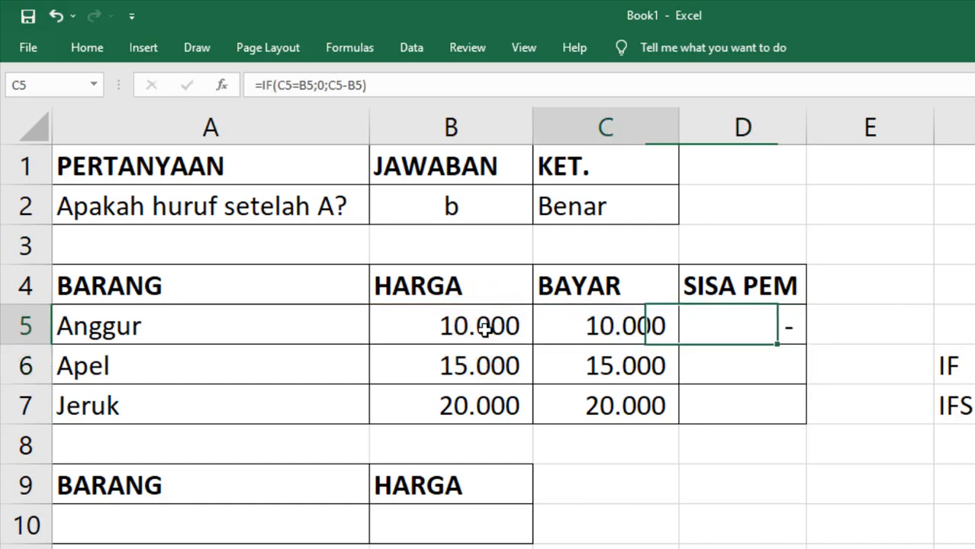
pyautogui.press('Left')
pyautogui.press('Right')
pyautogui.press('Right')
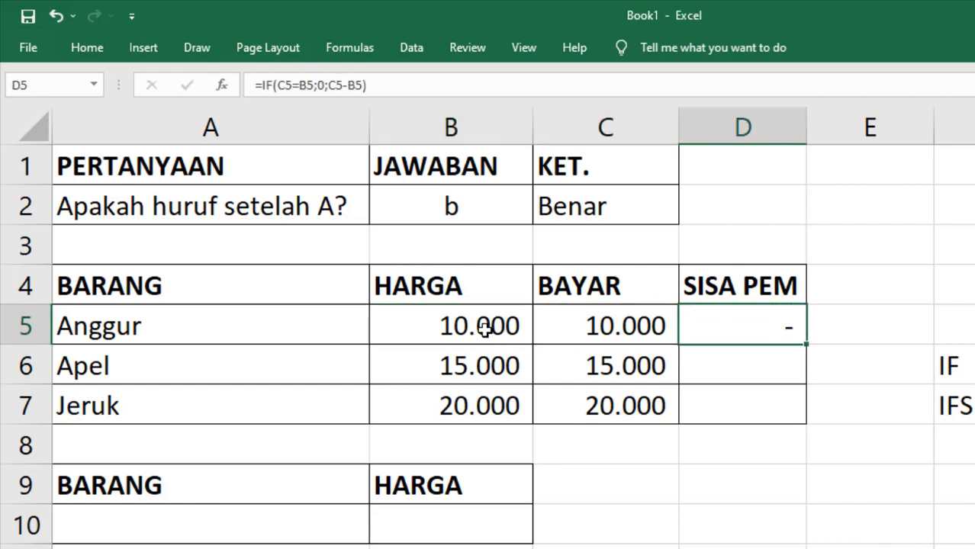
# - Change Anggur's payment in C5 to 6.000
pyautogui.press('Left')
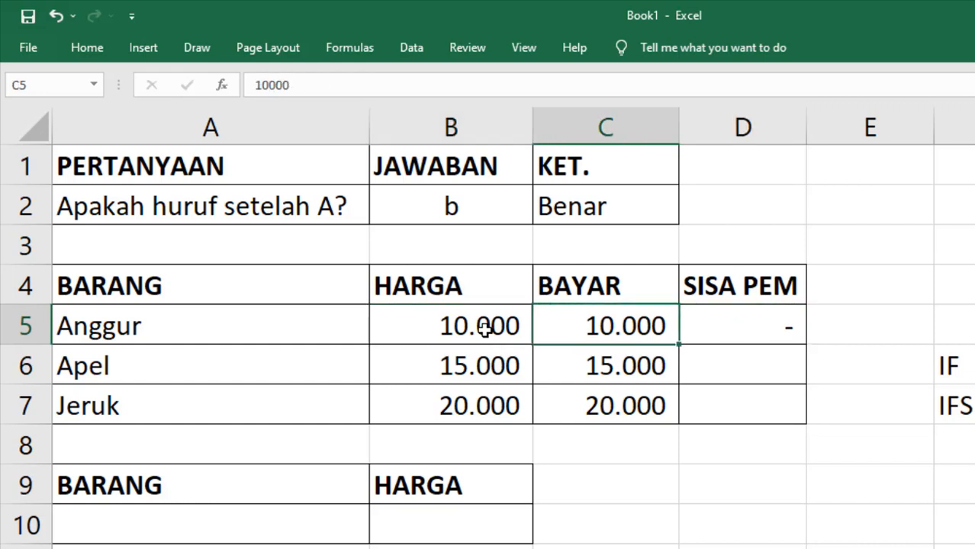
pyautogui.write('6')
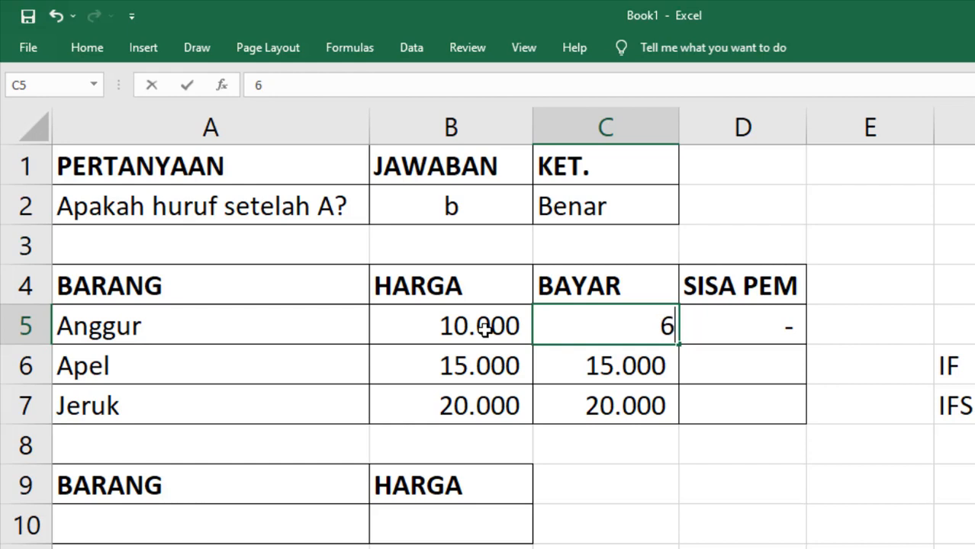
pyautogui.write('000')
pyautogui.press('Return')
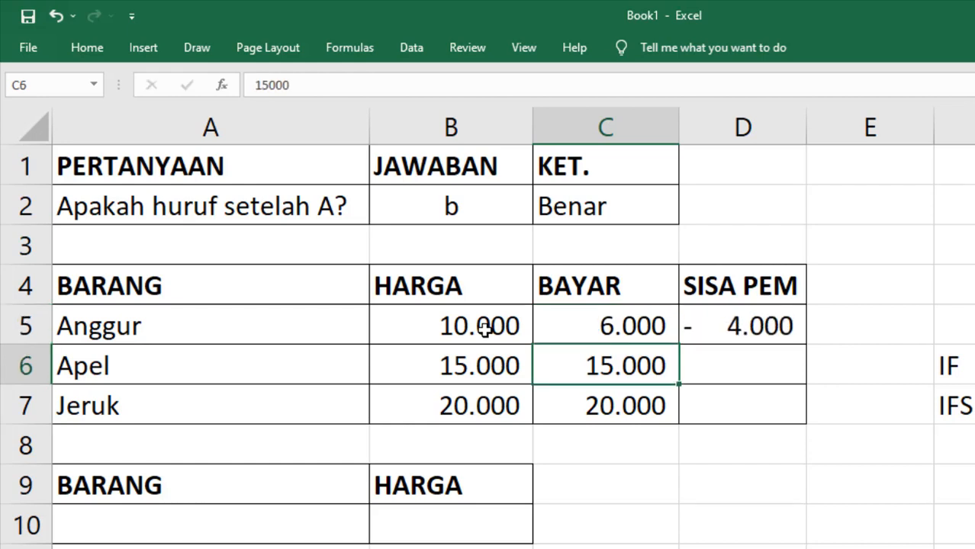
# - Review D5's unchanged formula, which now shows a remaining -4.000
pyautogui.press('Up')
pyautogui.press('Right')
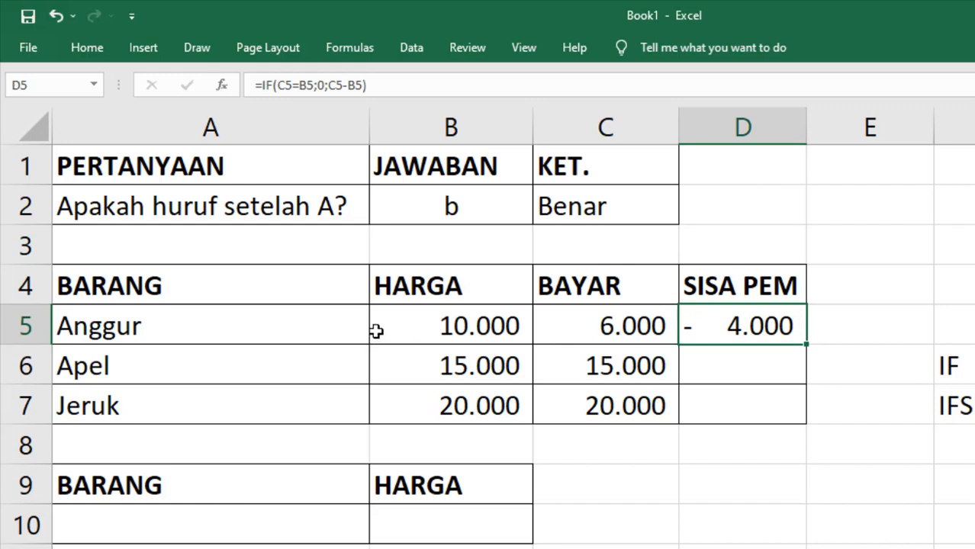
pyautogui.click(775, 367)
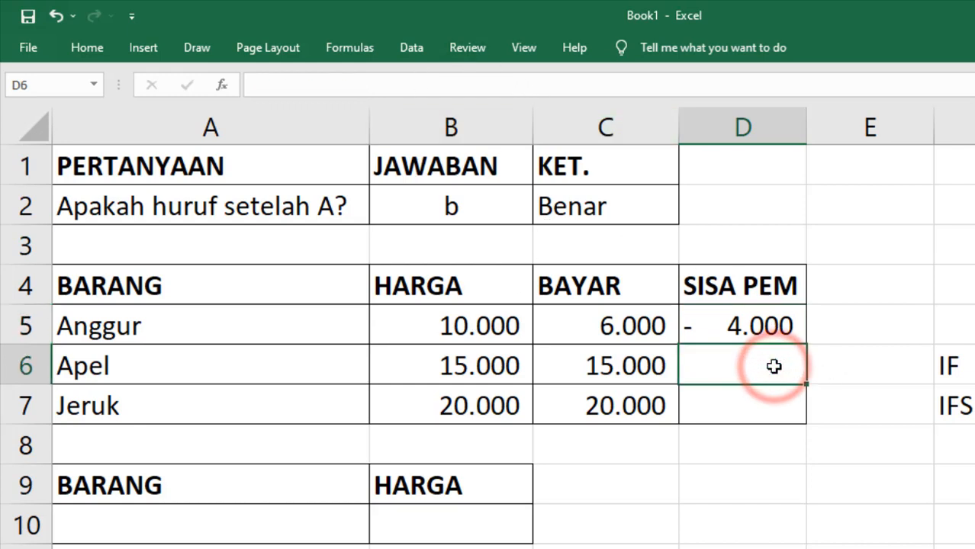
pyautogui.click(759, 324)
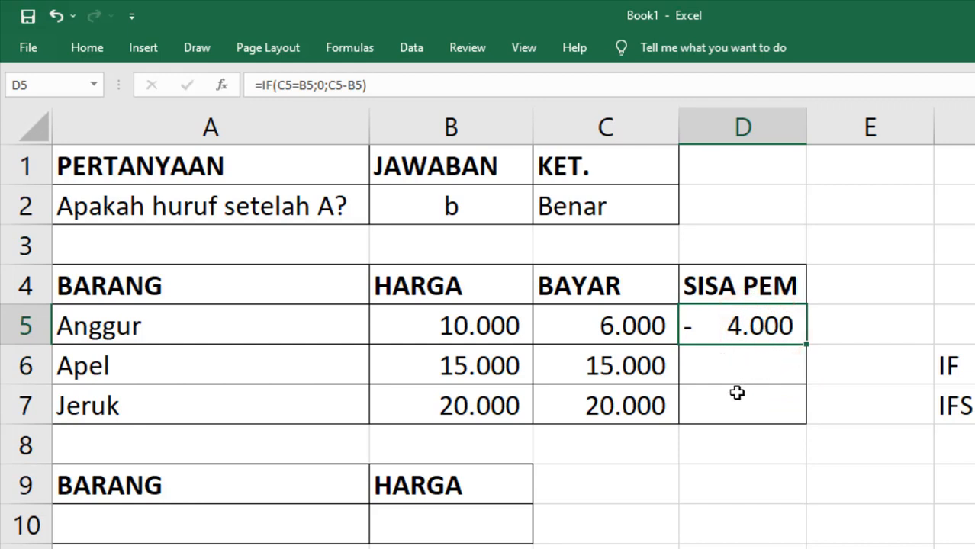
pyautogui.click(397, 87)
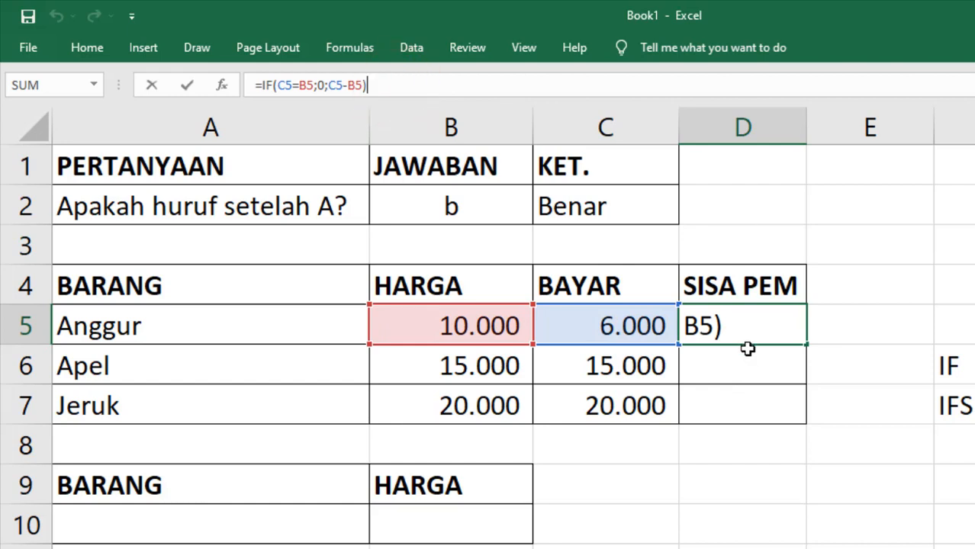
pyautogui.click(807, 346)
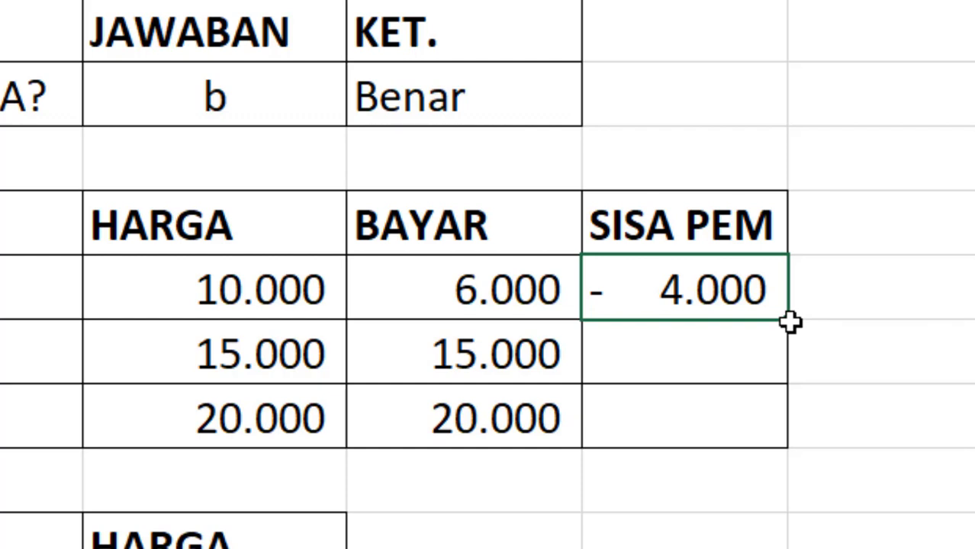
# - Copy the remaining-payment formula from D5 down to D6:D7 and compare results
pyautogui.moveTo(791, 321); pyautogui.dragTo(782, 449)
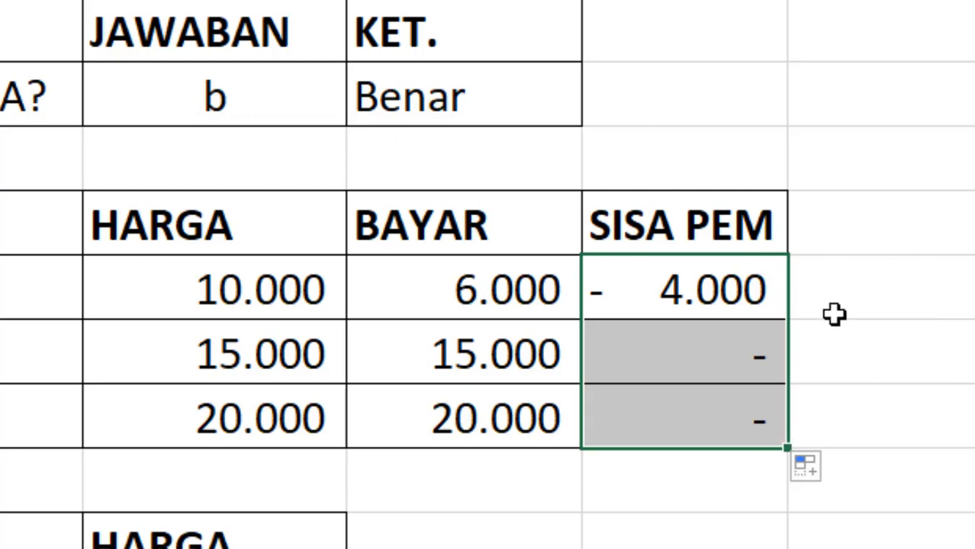
pyautogui.click(703, 344)
pyautogui.click(701, 283)
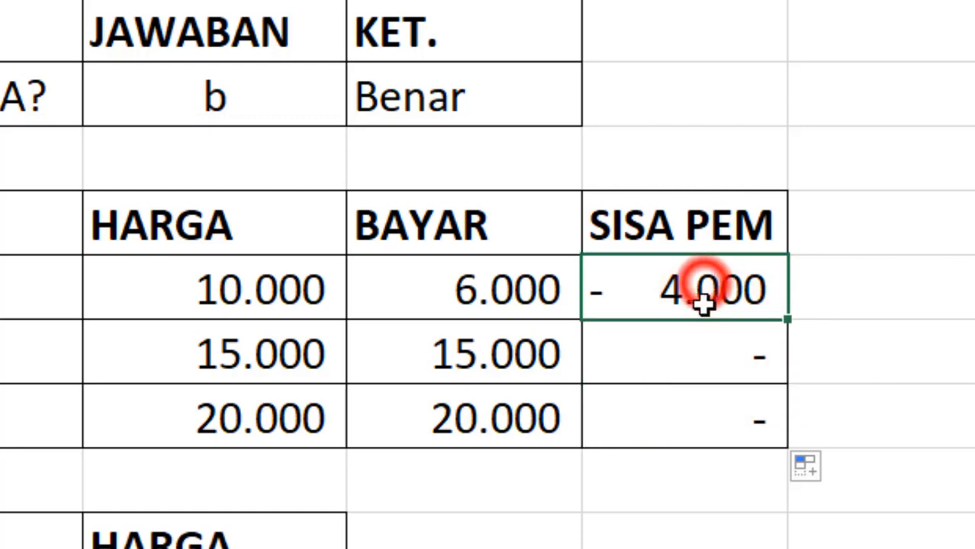
pyautogui.click(701, 348)
pyautogui.click(703, 379)
# - Enter payments of 5.000 for Apel and 25.000 for Jeruk
pyautogui.click(530, 353)
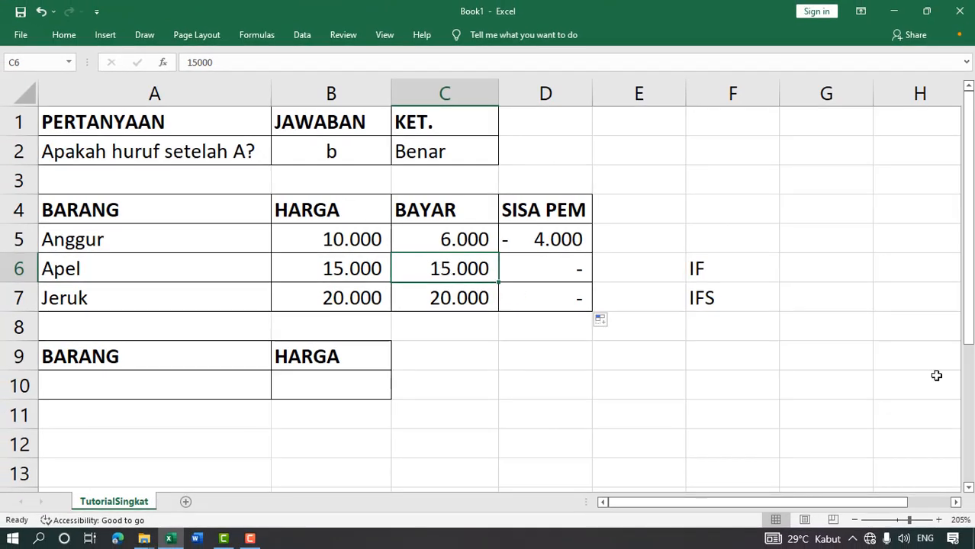
pyautogui.write('5000')
pyautogui.press('Return')
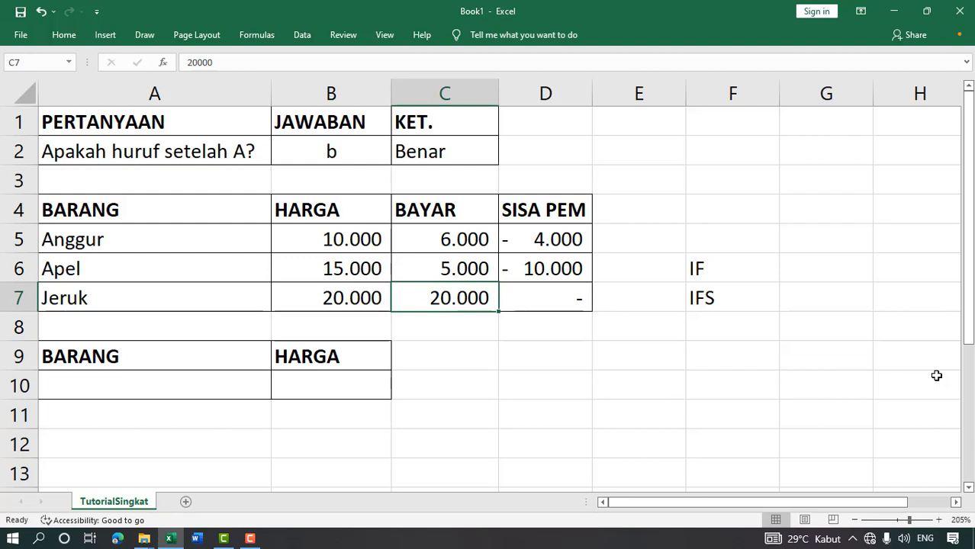
pyautogui.write('25000')
pyautogui.press('Return')
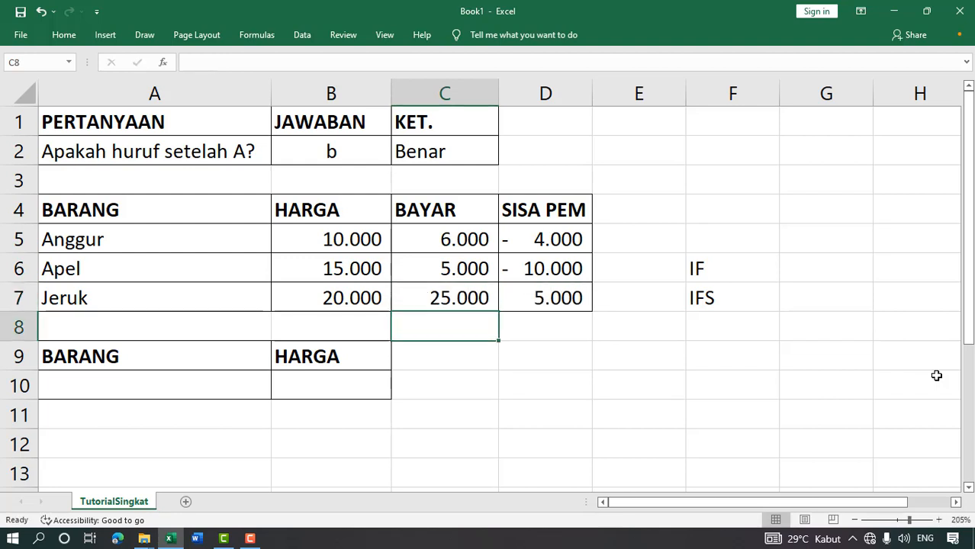
pyautogui.press('Up')
pyautogui.press('Right')
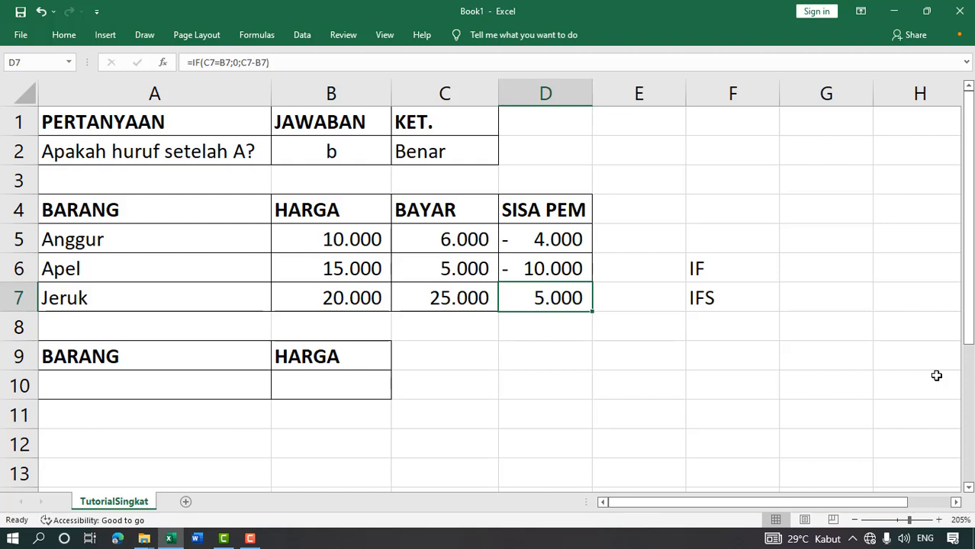
# - Change Apel's payment in C6 to 15.000 so D6 shows zero
pyautogui.press('Left')
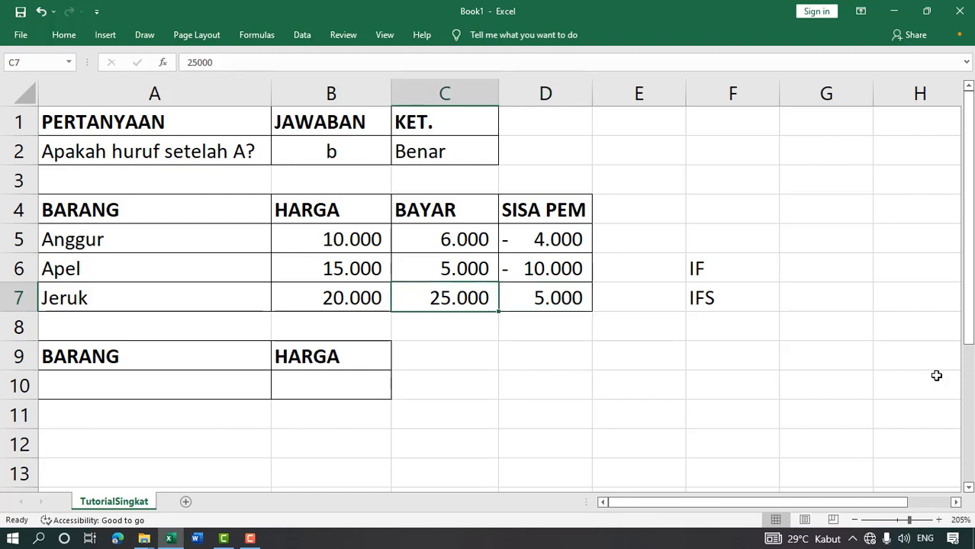
pyautogui.press('Up')
pyautogui.write('15000')
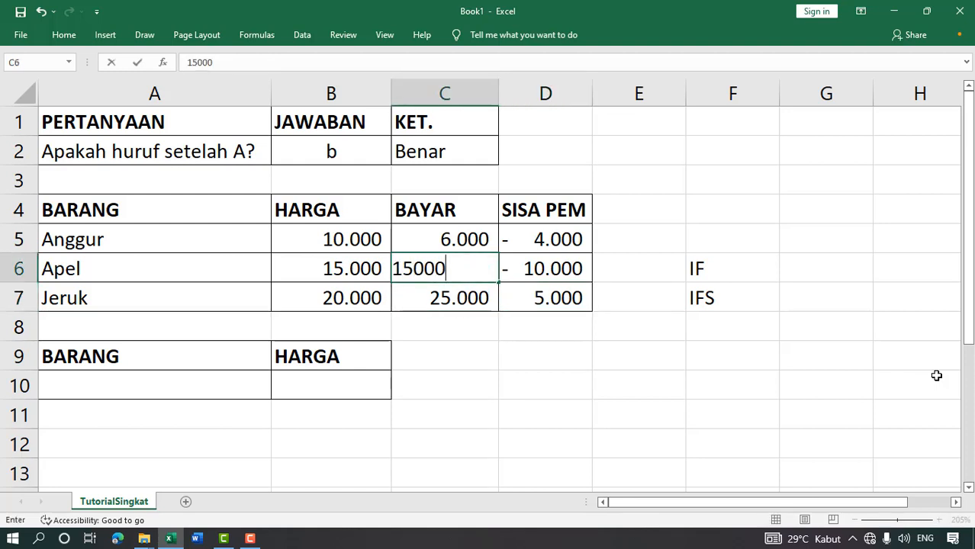
pyautogui.press('Return')
pyautogui.press('Up')
pyautogui.press('Right')
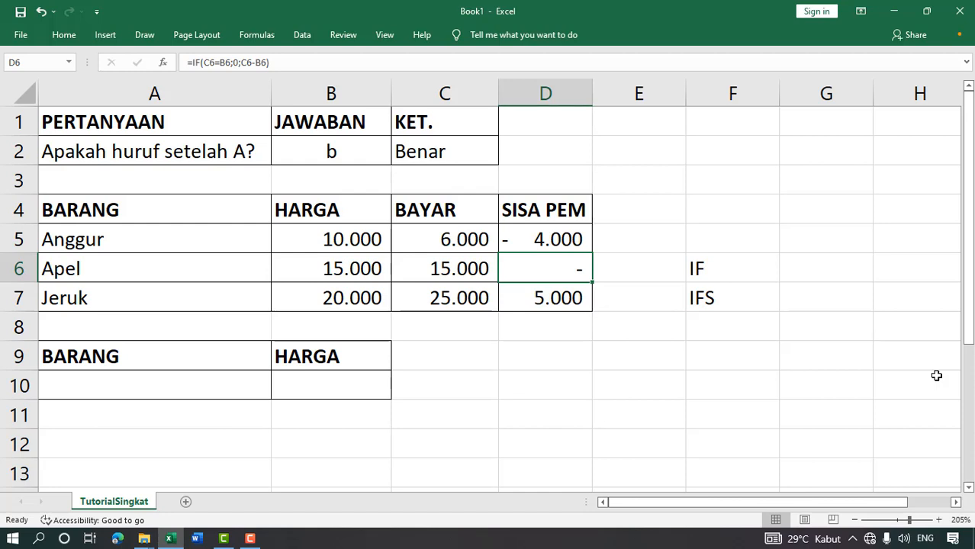
pyautogui.press('Down')
pyautogui.press('Down')
pyautogui.press('Down')
pyautogui.press('Left')
pyautogui.press('Left')
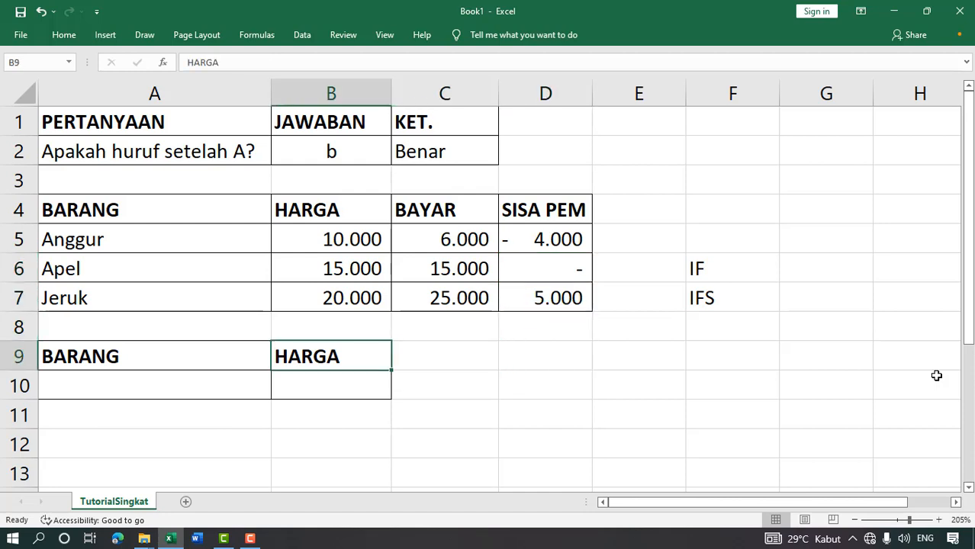
pyautogui.press('Left')
pyautogui.press('Down')
# - Add a List data validation rule to A10 sourced from the fruit names A5:A7
pyautogui.click(303, 35)
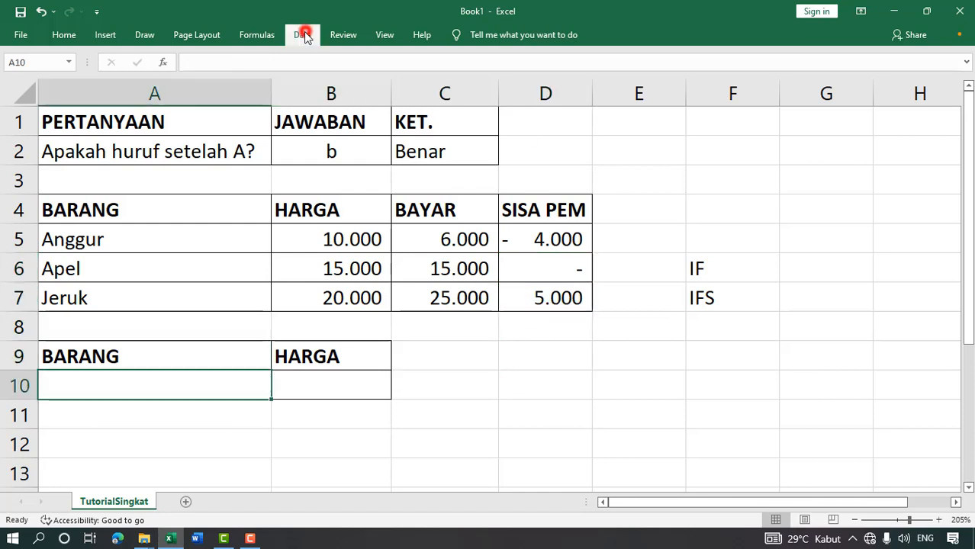
pyautogui.click(590, 93)
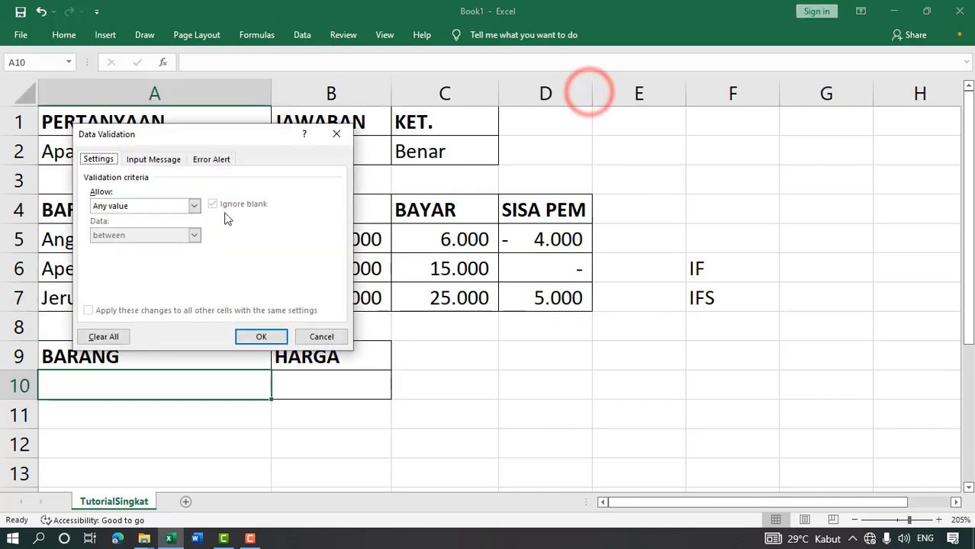
pyautogui.click(194, 206)
pyautogui.click(155, 244)
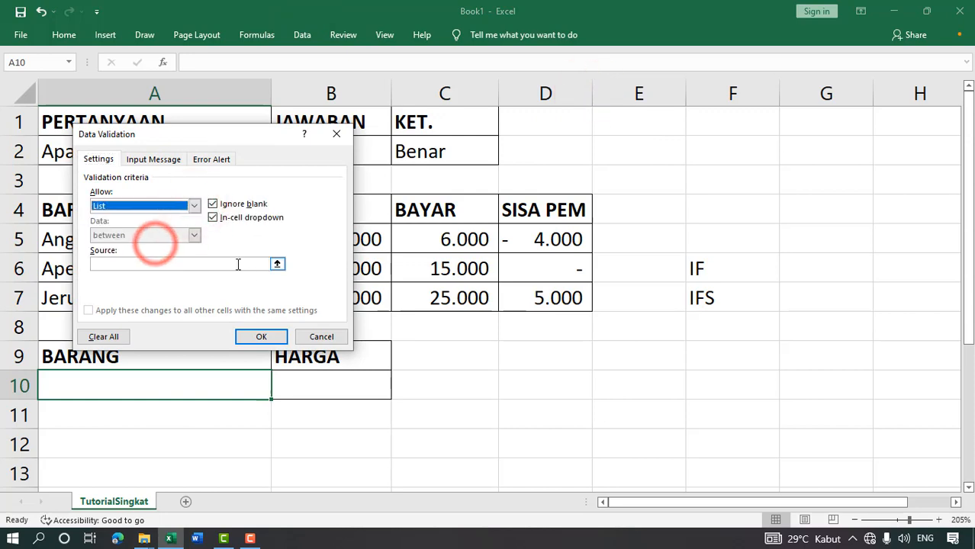
pyautogui.click(235, 264)
pyautogui.moveTo(218, 134); pyautogui.dragTo(626, 113)
pyautogui.moveTo(197, 237); pyautogui.dragTo(207, 307)
pyautogui.click(664, 315)
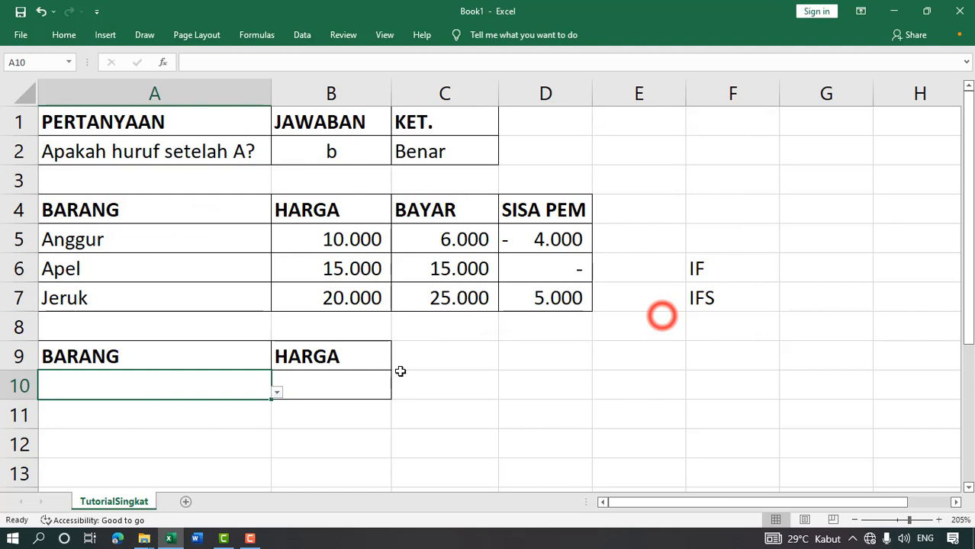
# - Test A10's dropdown with Anggur and Apel, finally choosing Jeruk
pyautogui.click(322, 385)
pyautogui.click(253, 391)
pyautogui.click(276, 392)
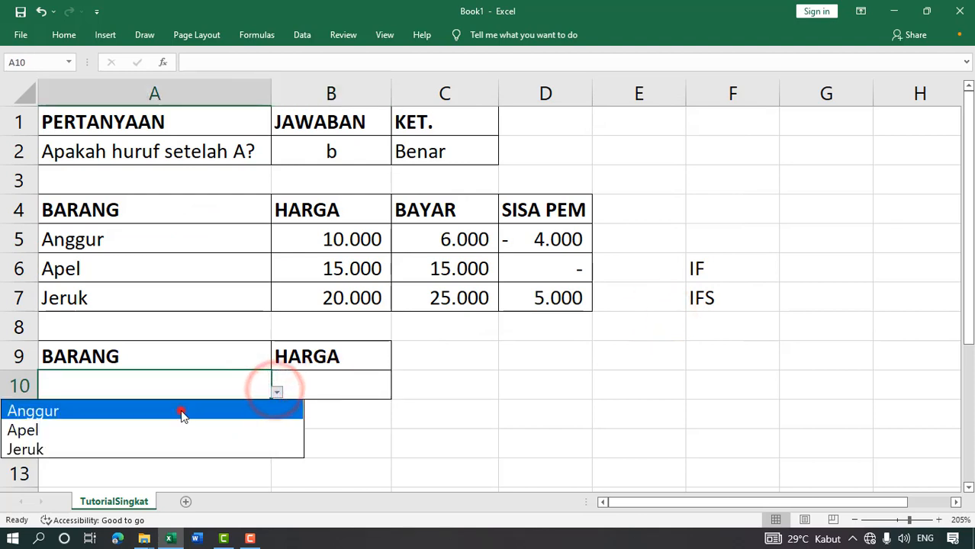
pyautogui.click(185, 411)
pyautogui.click(319, 392)
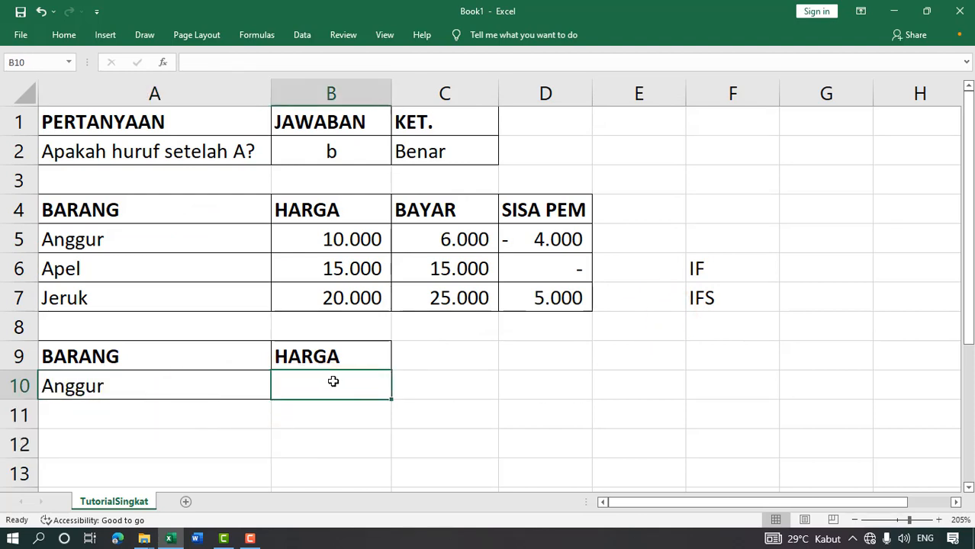
pyautogui.click(201, 386)
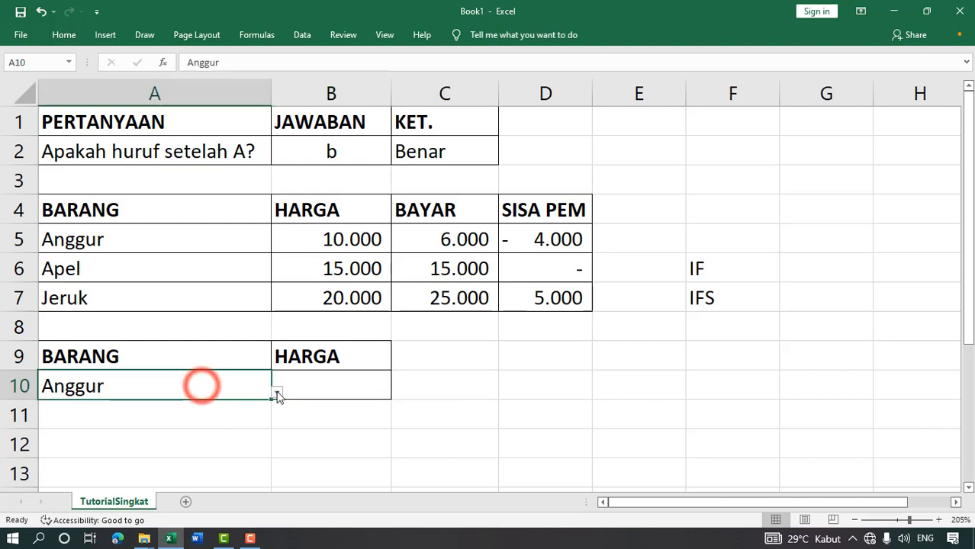
pyautogui.click(276, 391)
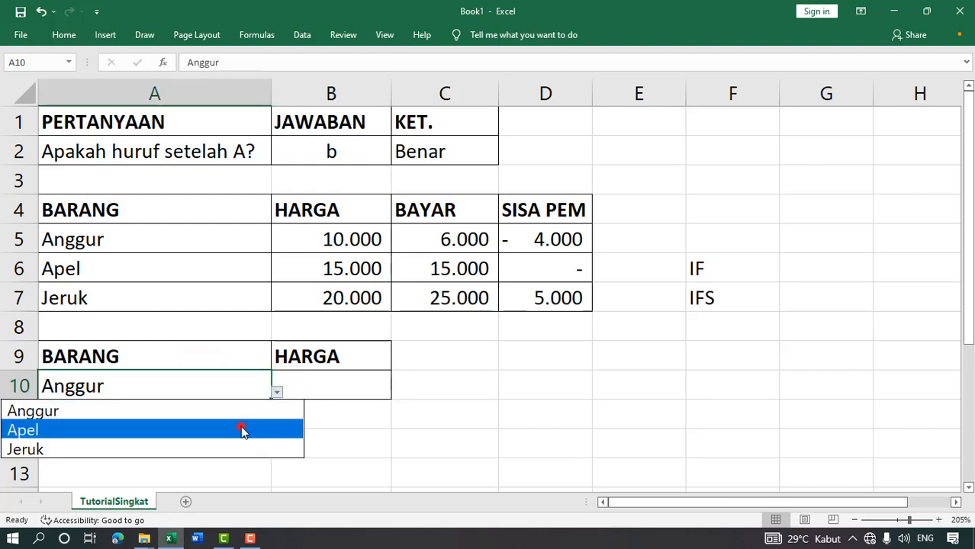
pyautogui.click(241, 429)
pyautogui.click(276, 392)
pyautogui.click(197, 450)
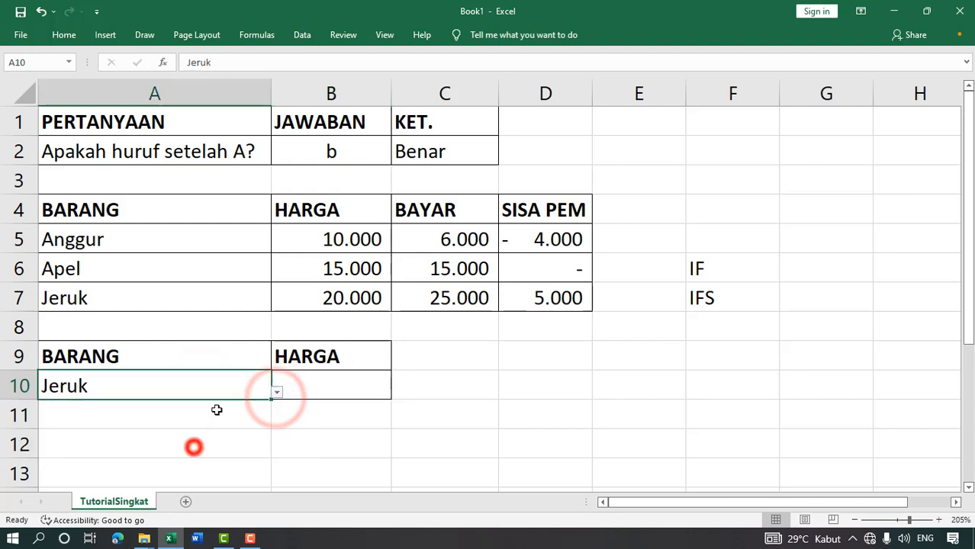
pyautogui.click(328, 386)
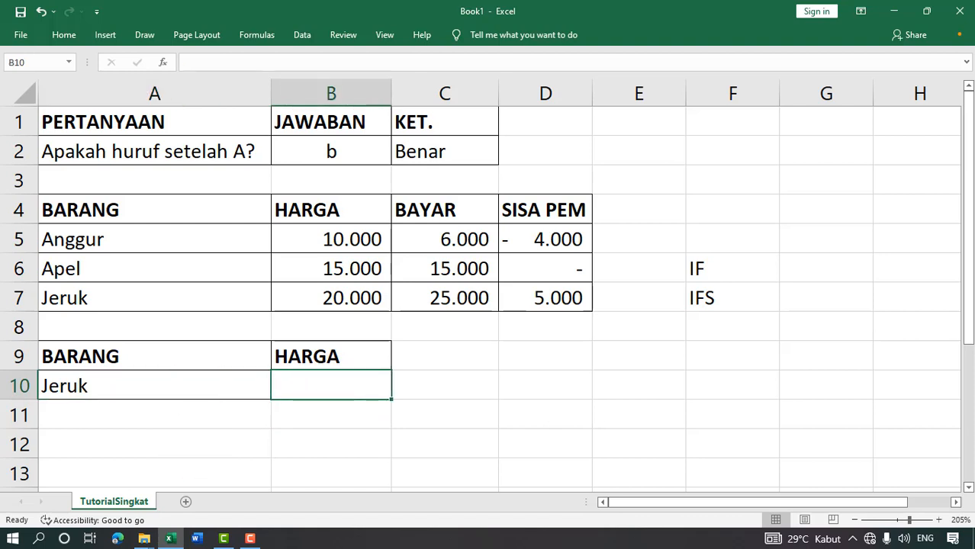
# - Start an IFS formula in B10 whose first test A10=A5 returns B5
pyautogui.write('=ifs')
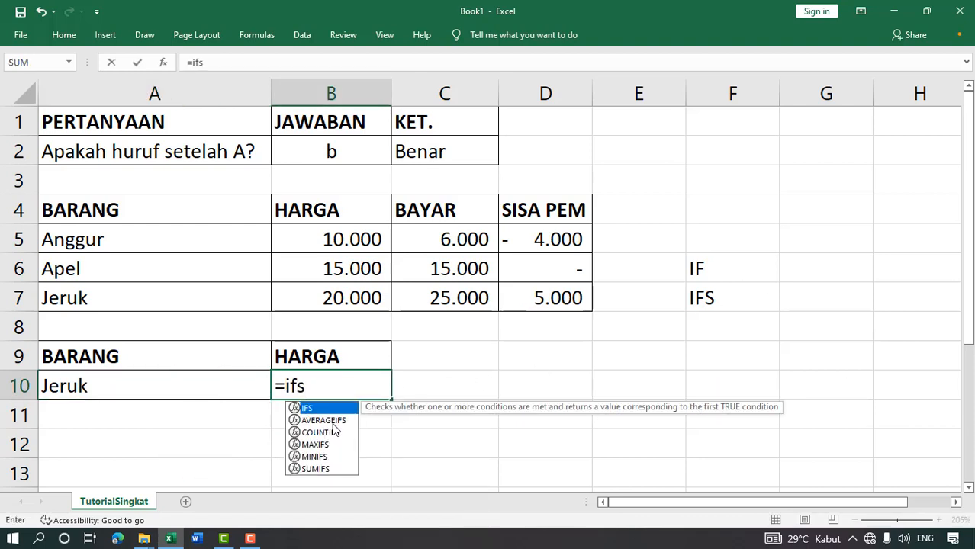
pyautogui.doubleClick(328, 410)
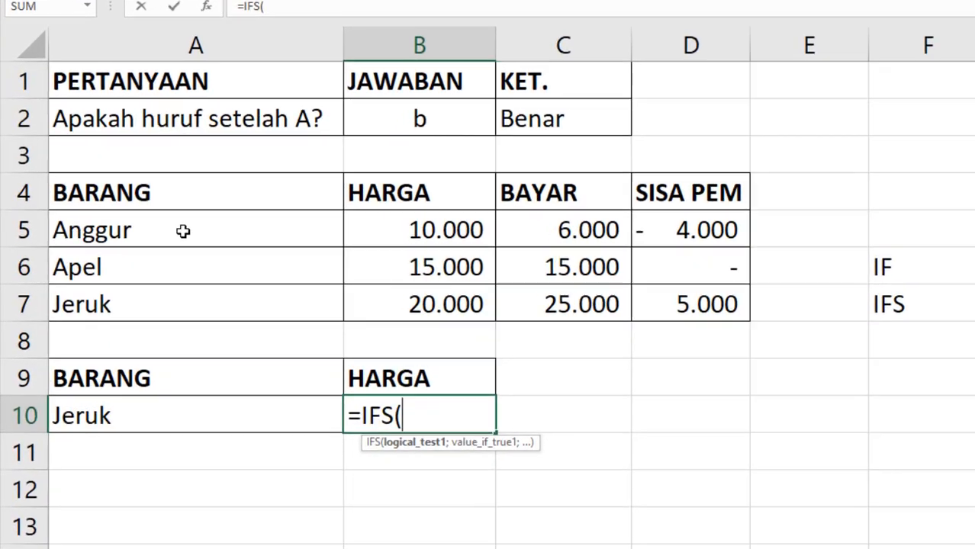
pyautogui.click(166, 427)
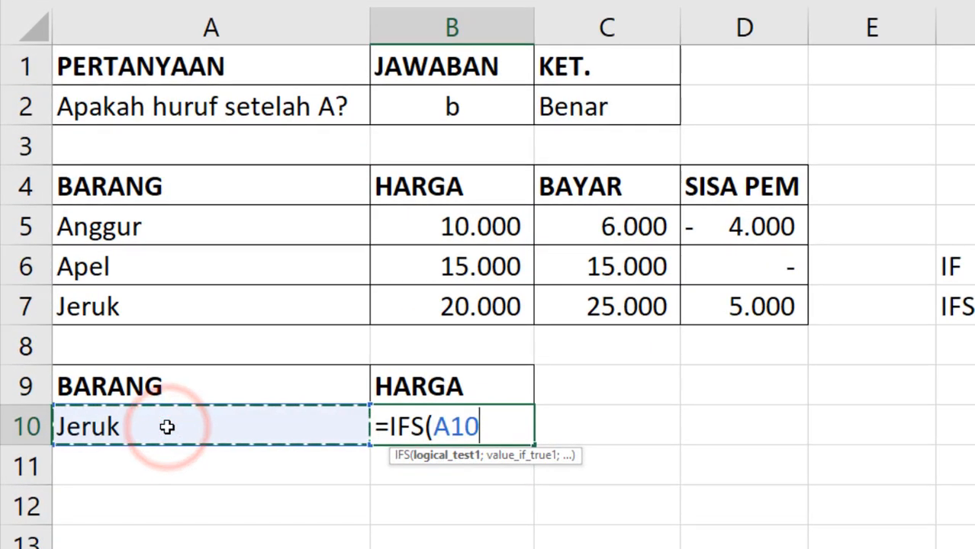
pyautogui.write('=')
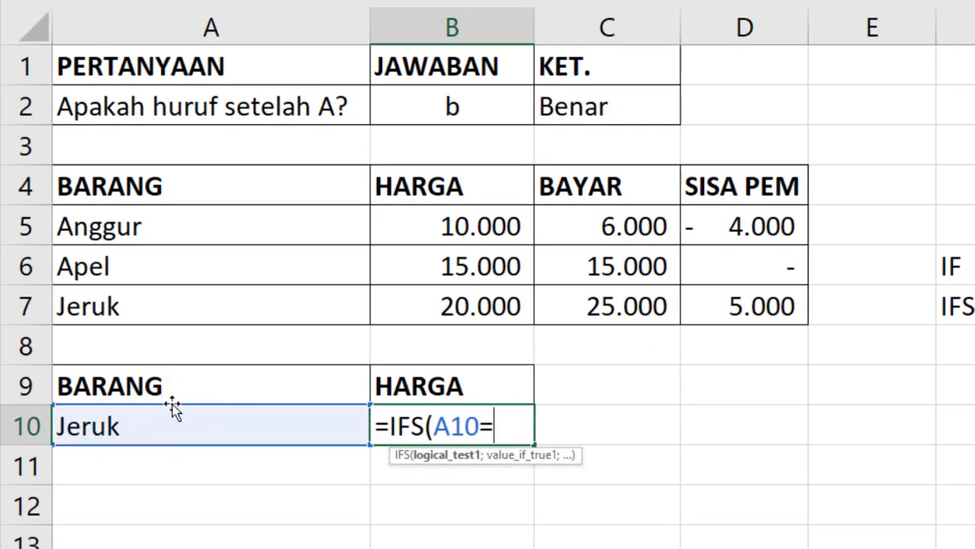
pyautogui.click(184, 223)
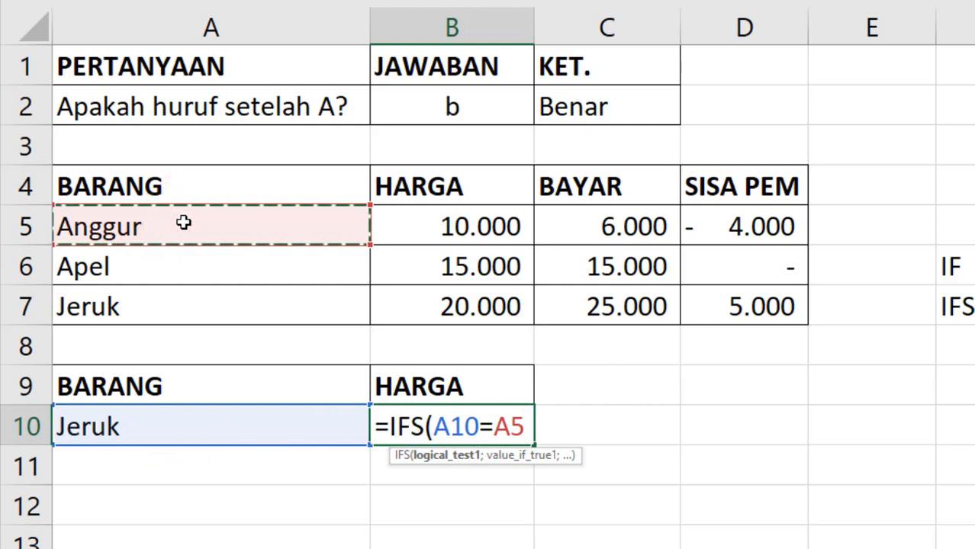
pyautogui.write(';')
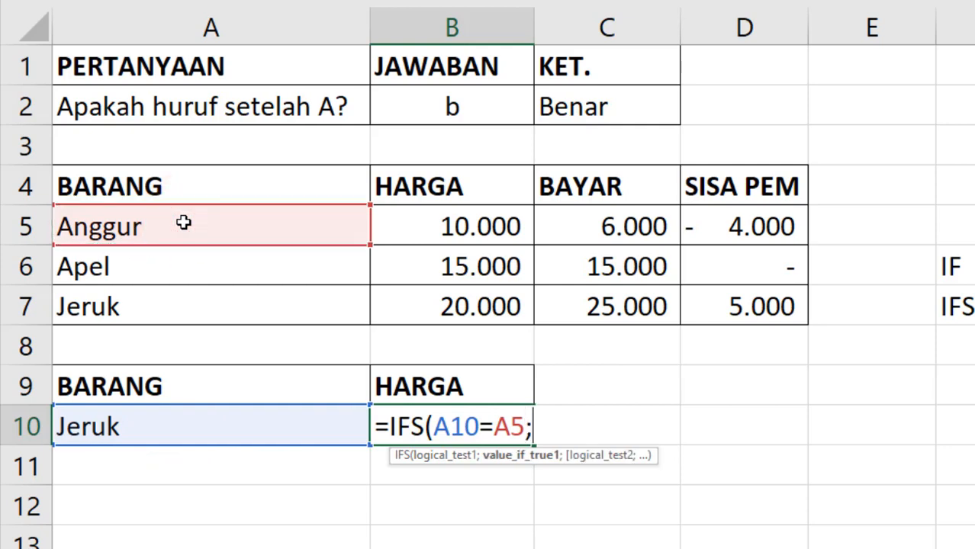
pyautogui.click(439, 227)
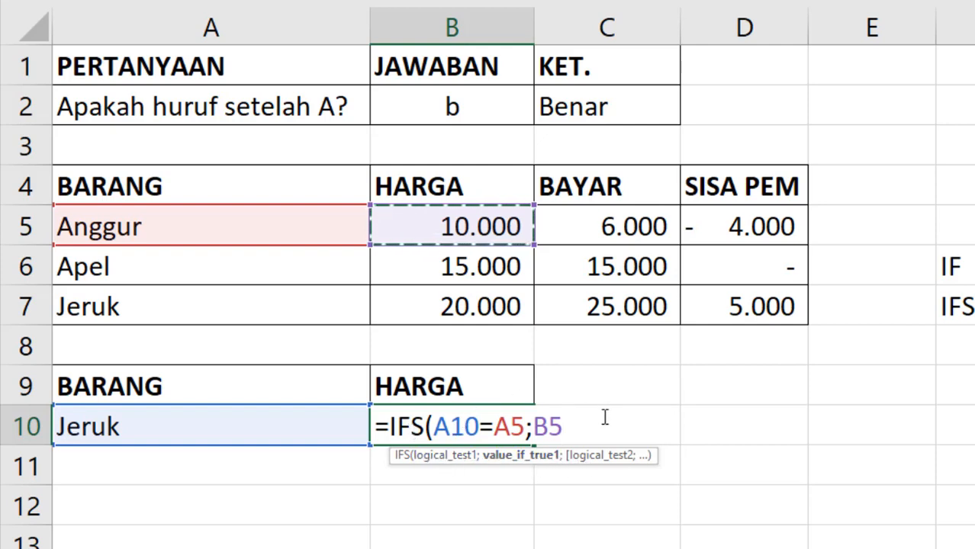
# - Add the second test A10=A6 returning Apel's price from B6
pyautogui.write(';')
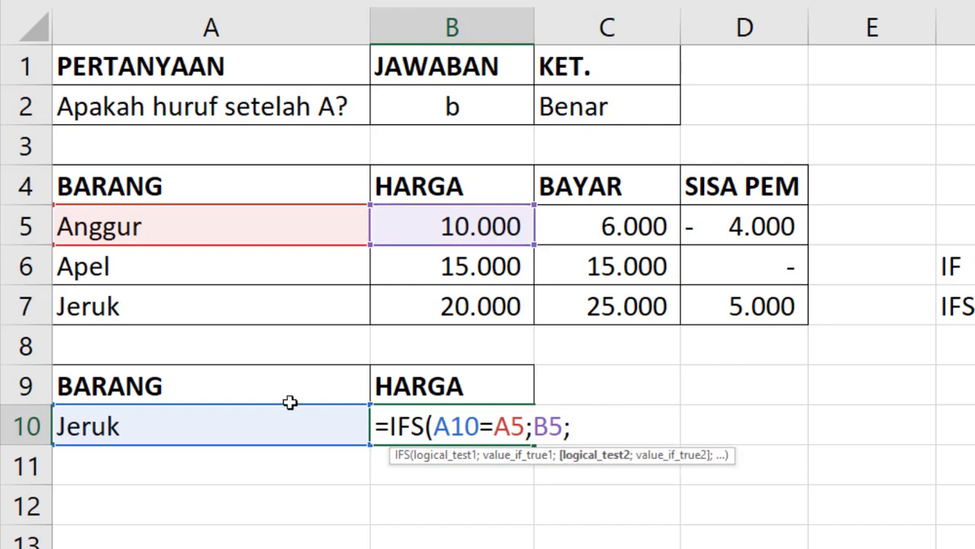
pyautogui.click(226, 422)
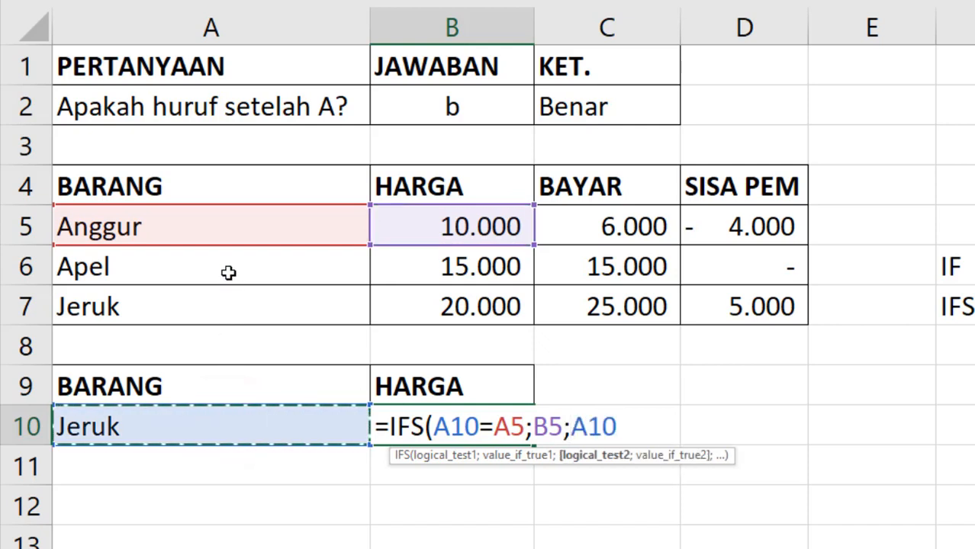
pyautogui.write('=')
pyautogui.click(220, 265)
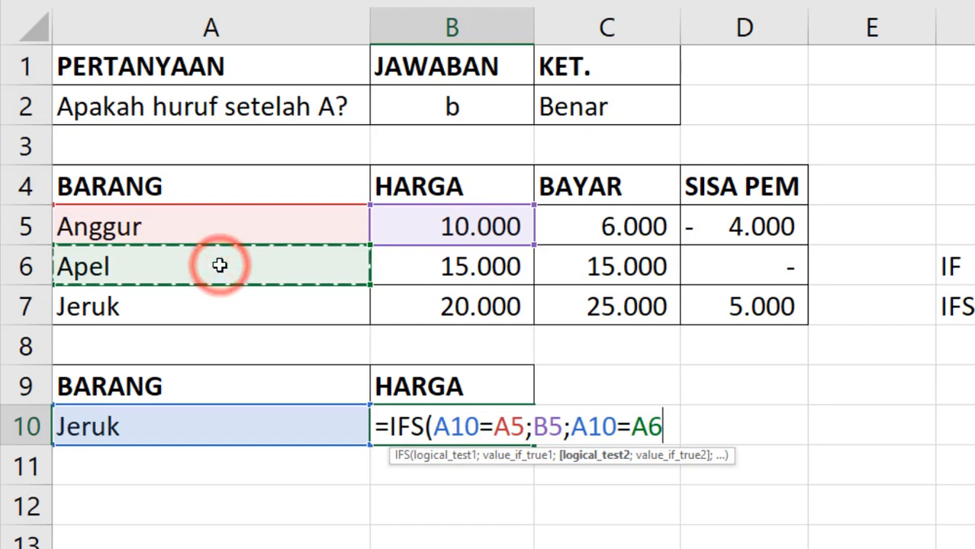
pyautogui.write(';')
pyautogui.click(434, 262)
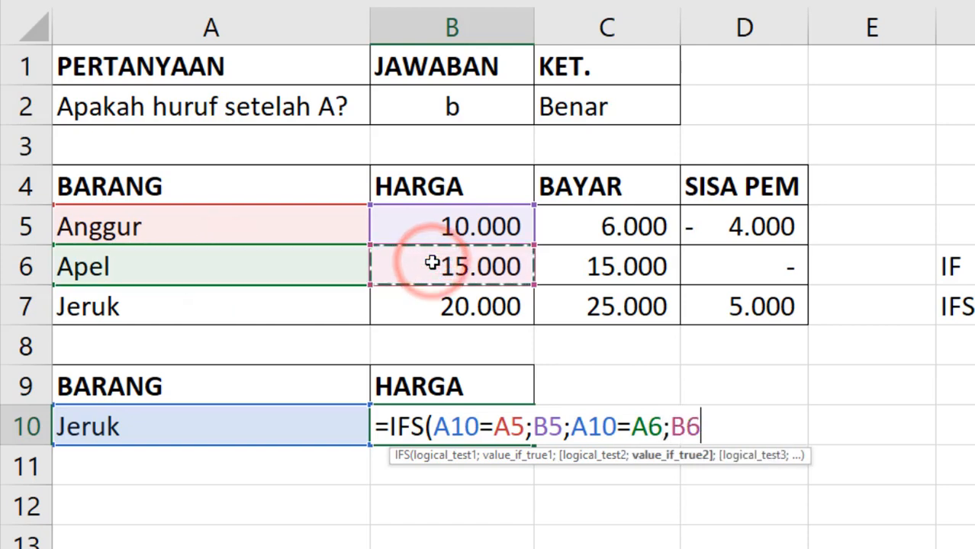
pyautogui.write(';')
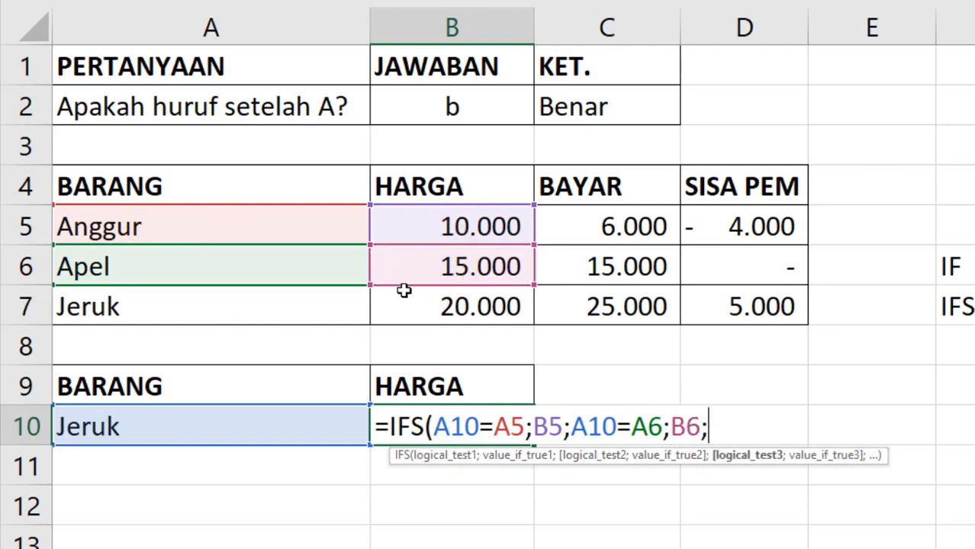
# - Add the third test A10=A7 returning B7 and enter the formula, showing 20000
pyautogui.click(250, 424)
pyautogui.write(';')
pyautogui.press('BackSpace')
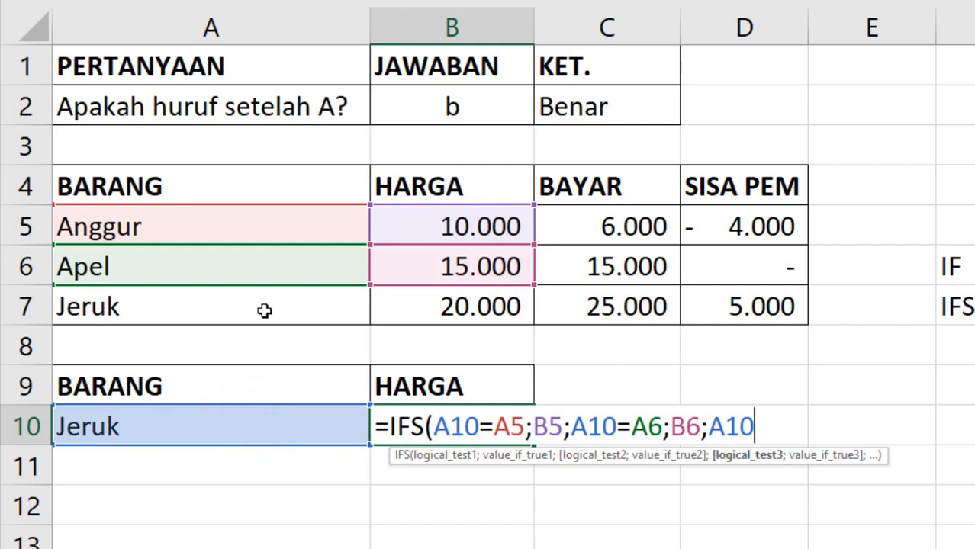
pyautogui.click(184, 310)
pyautogui.write(';')
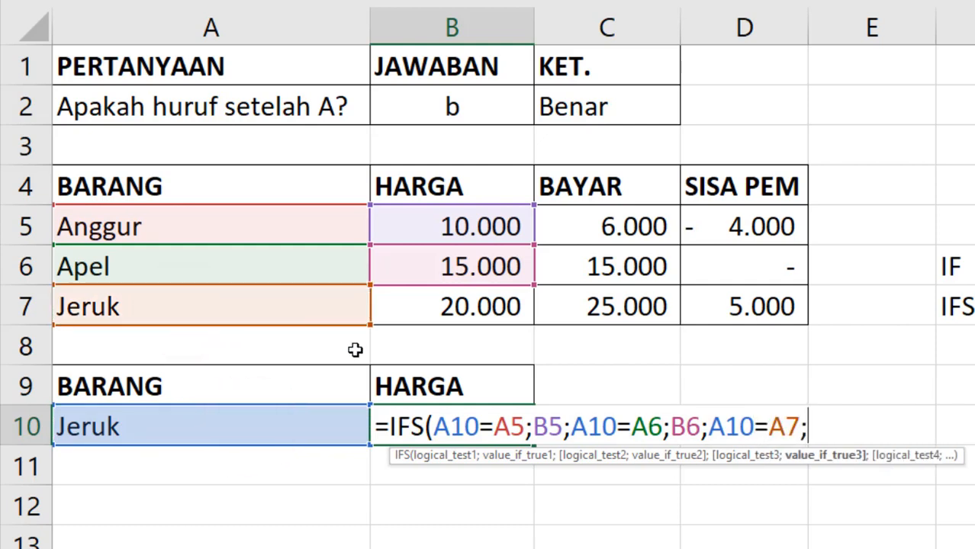
pyautogui.click(488, 307)
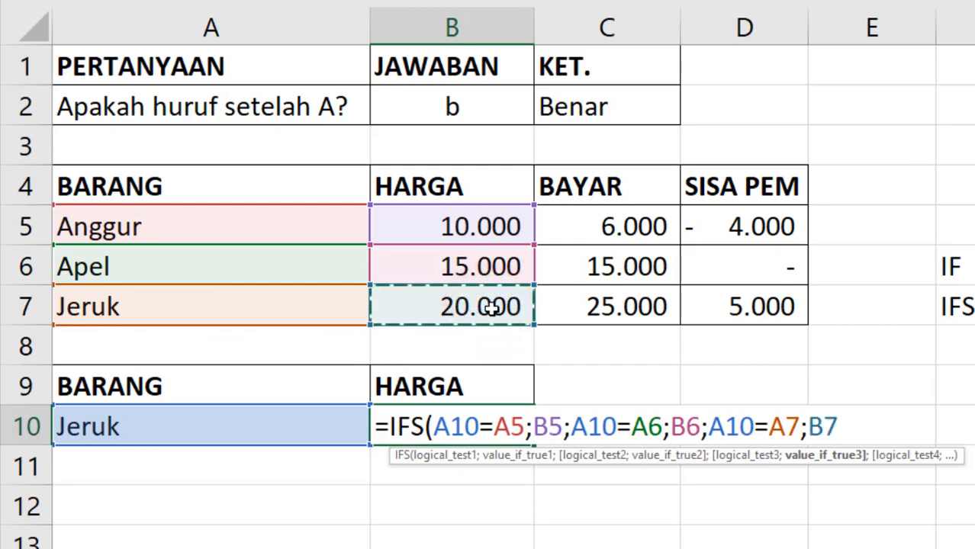
pyautogui.press('Return')
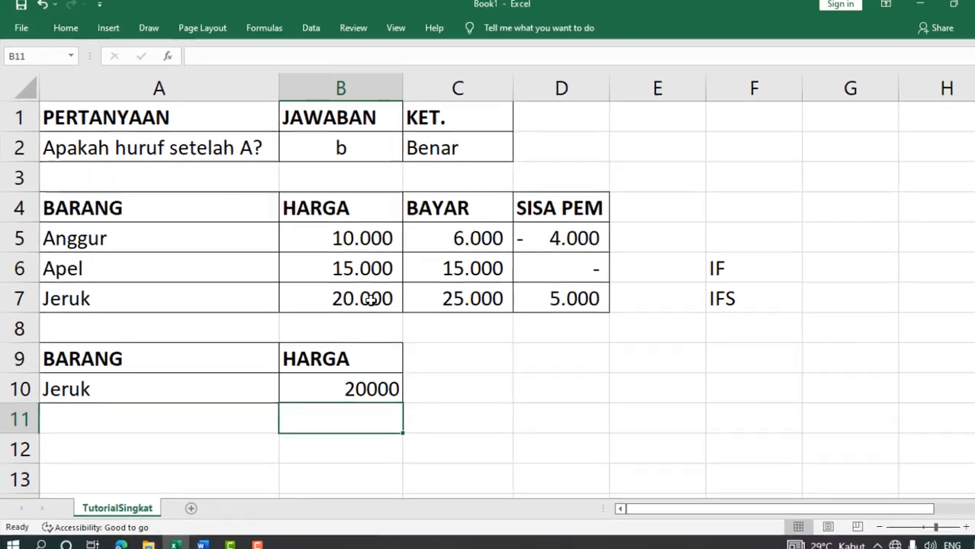
pyautogui.click(341, 387)
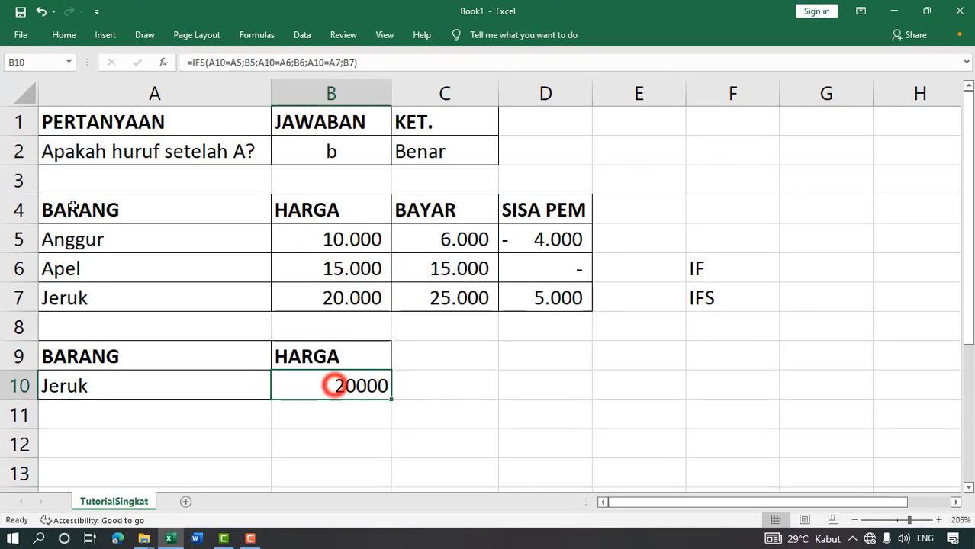
# - Format the B10 price with Comma Style thousands separators
pyautogui.click(66, 28)
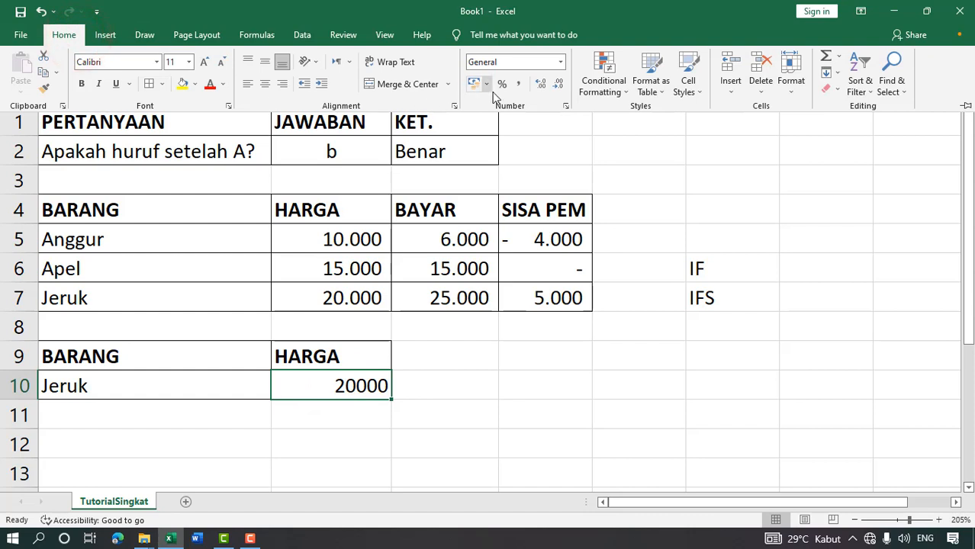
pyautogui.click(518, 84)
pyautogui.click(539, 392)
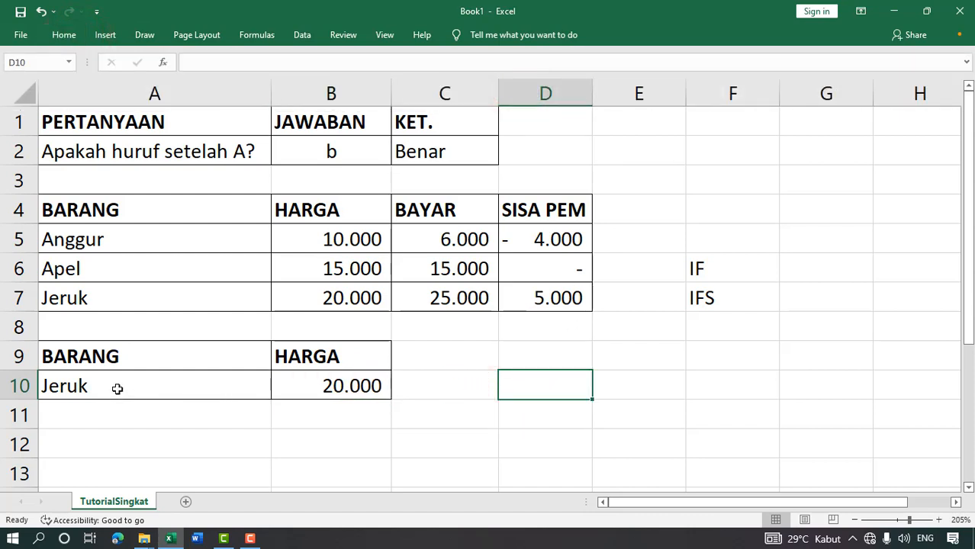
# - Switch A10 to Anggur, then Apel, confirming B10 shows 15.000
pyautogui.click(194, 390)
pyautogui.click(276, 392)
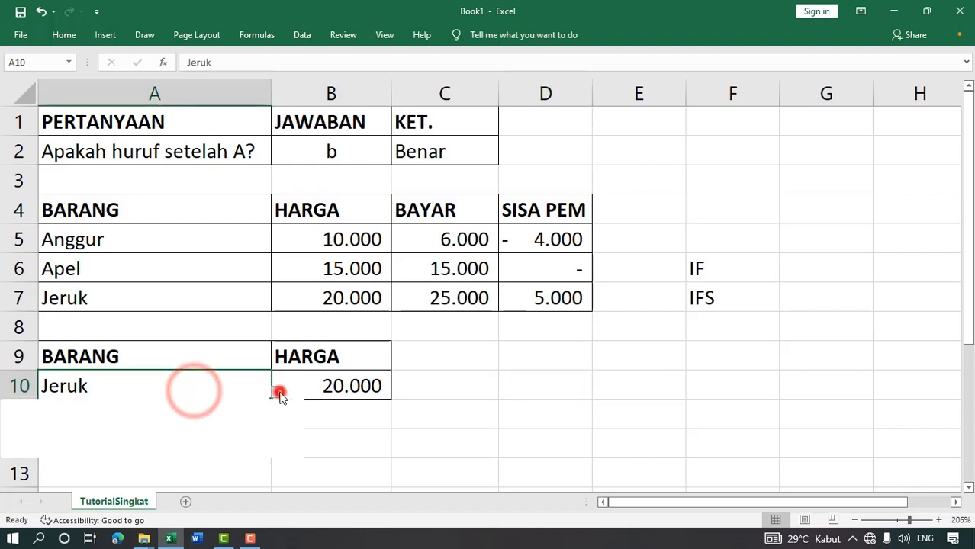
pyautogui.click(199, 416)
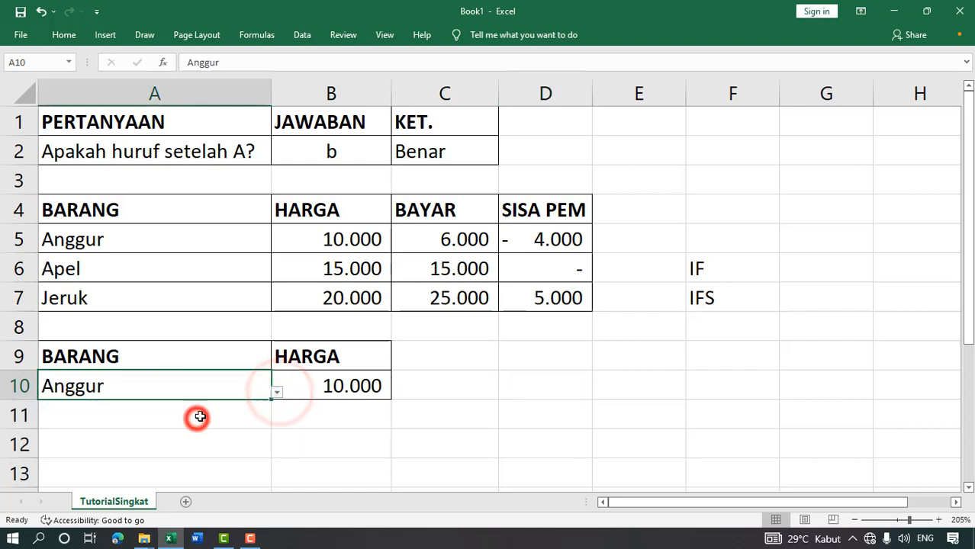
pyautogui.click(276, 392)
pyautogui.click(213, 438)
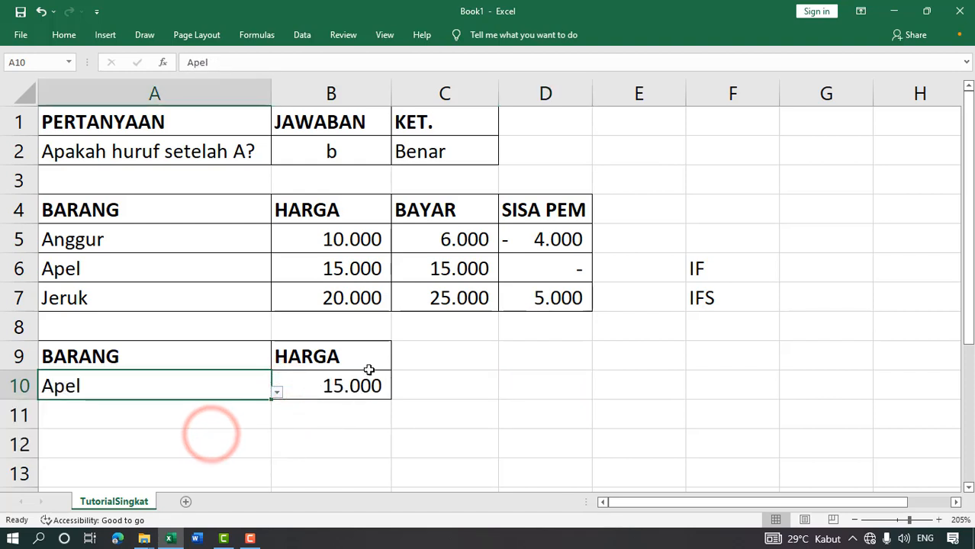
pyautogui.click(349, 386)
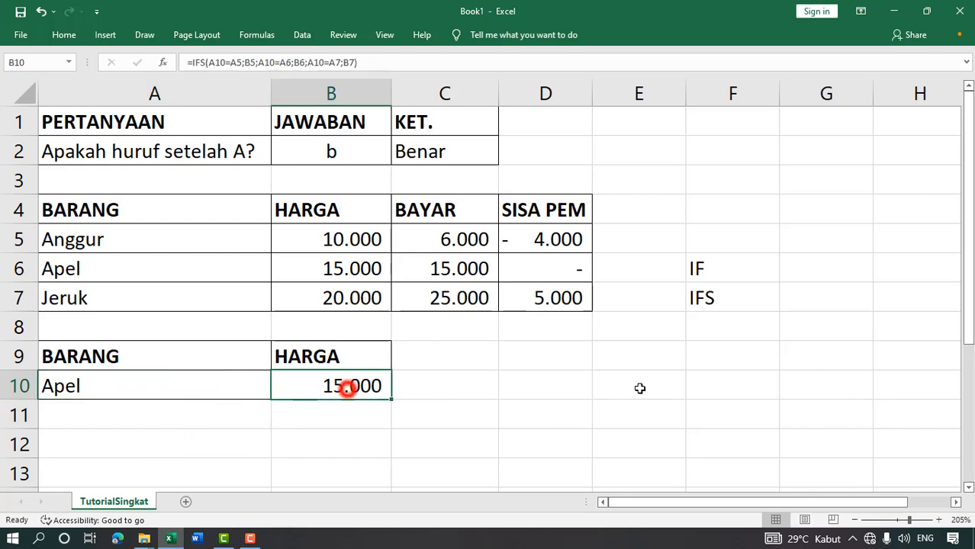
pyautogui.scroll(-1, 654, 387)
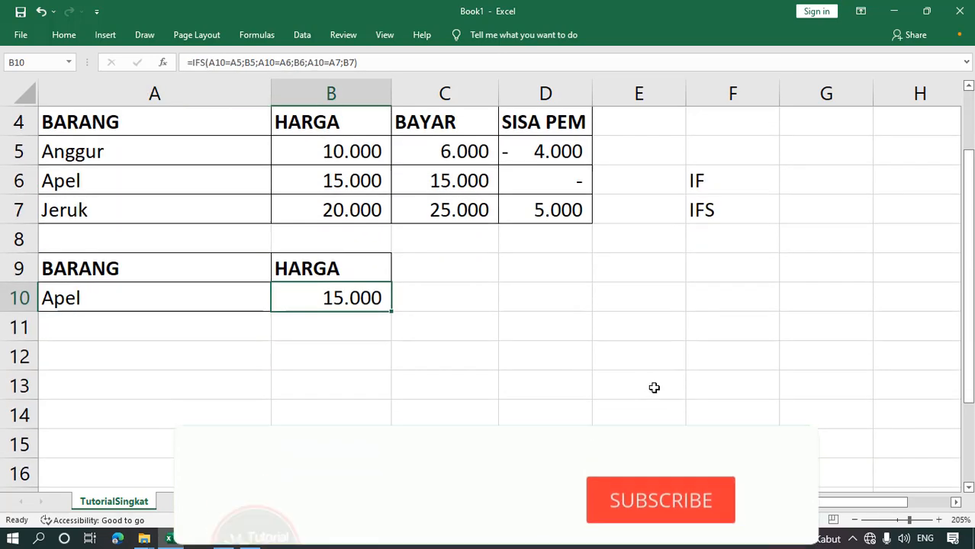
pyautogui.scroll(1, 648, 387)
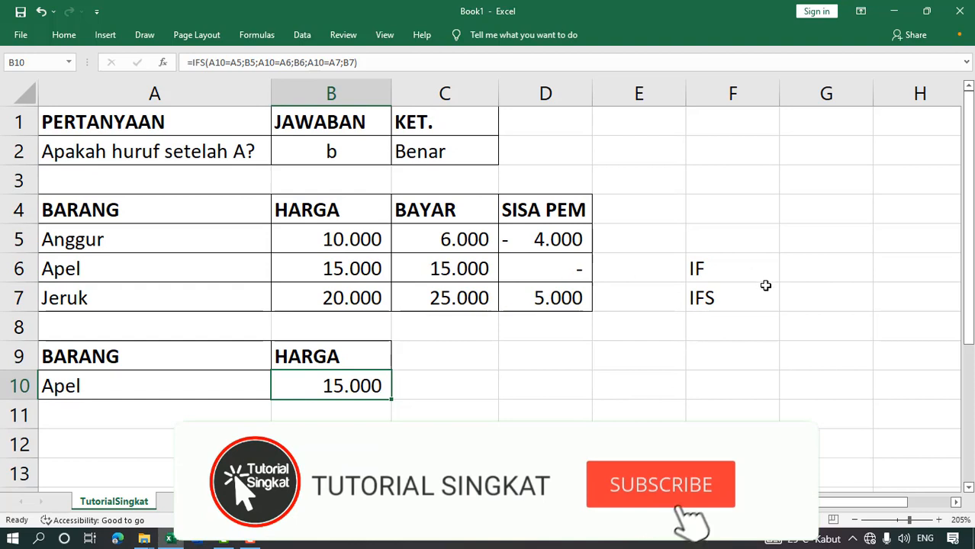
pyautogui.click(725, 299)
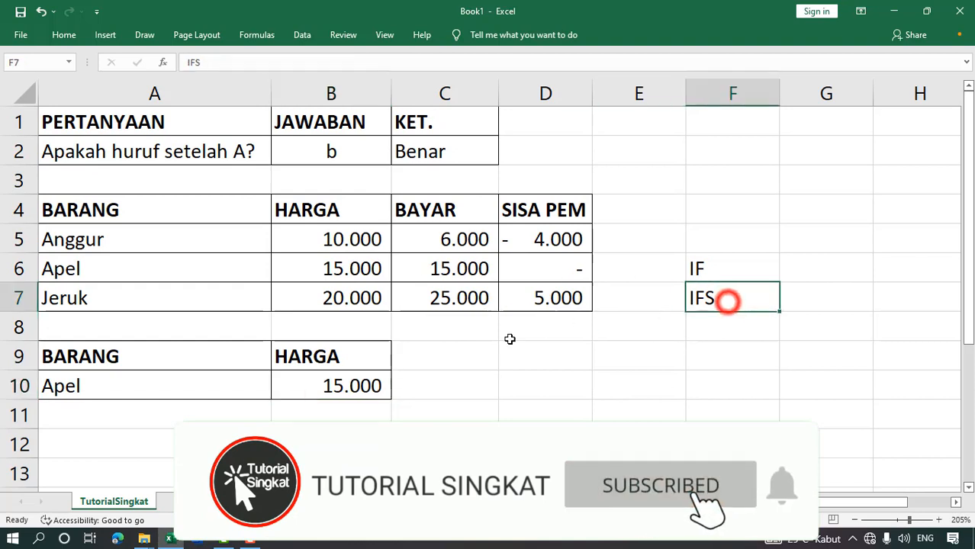
pyautogui.click(168, 416)
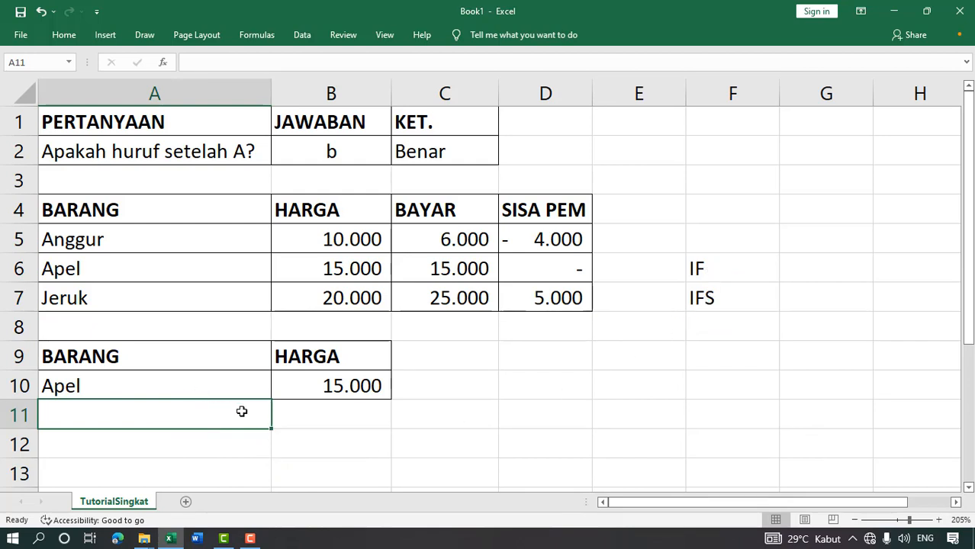
# - Clear Apel from A10 to see B10 show #N/A, then undo to restore it
pyautogui.click(233, 383)
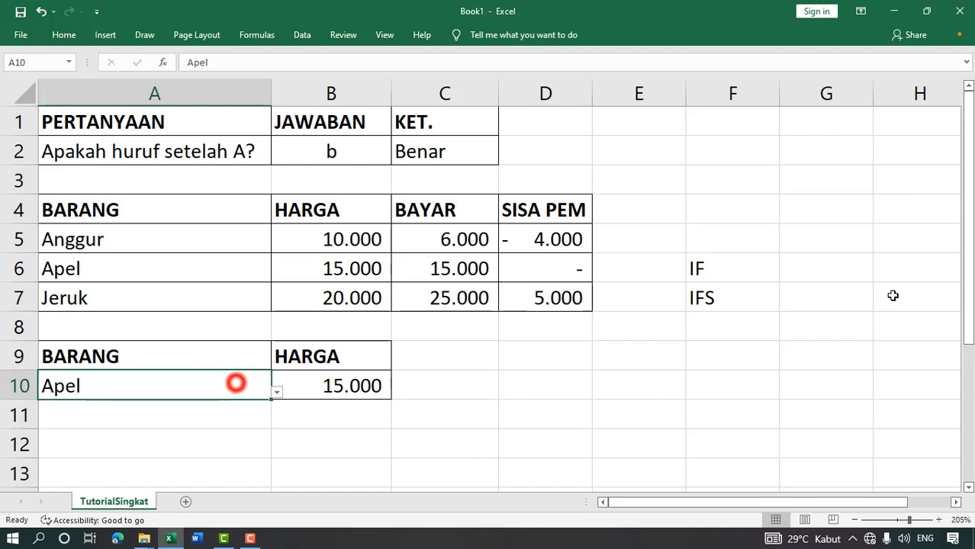
pyautogui.press('Delete')
pyautogui.press('Right')
pyautogui.press('Right')
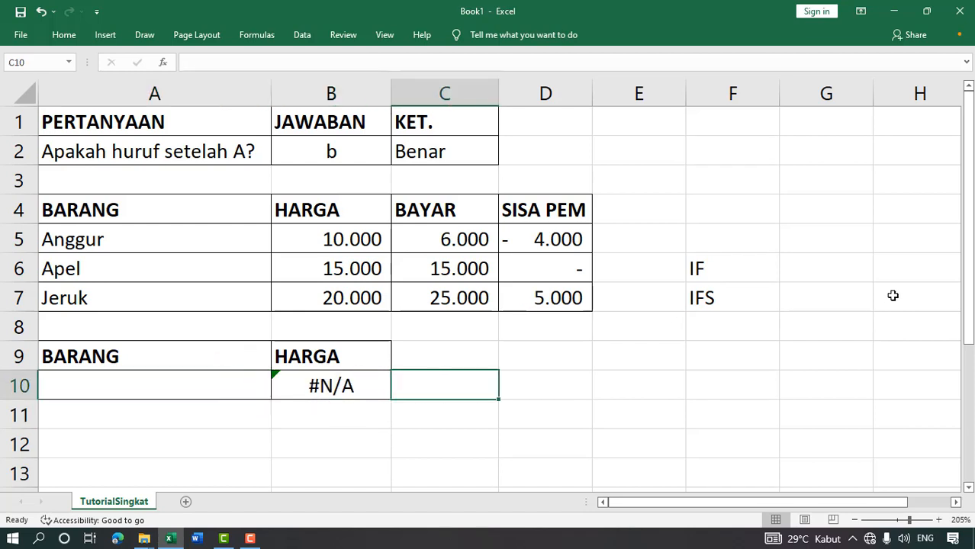
pyautogui.press('Left')
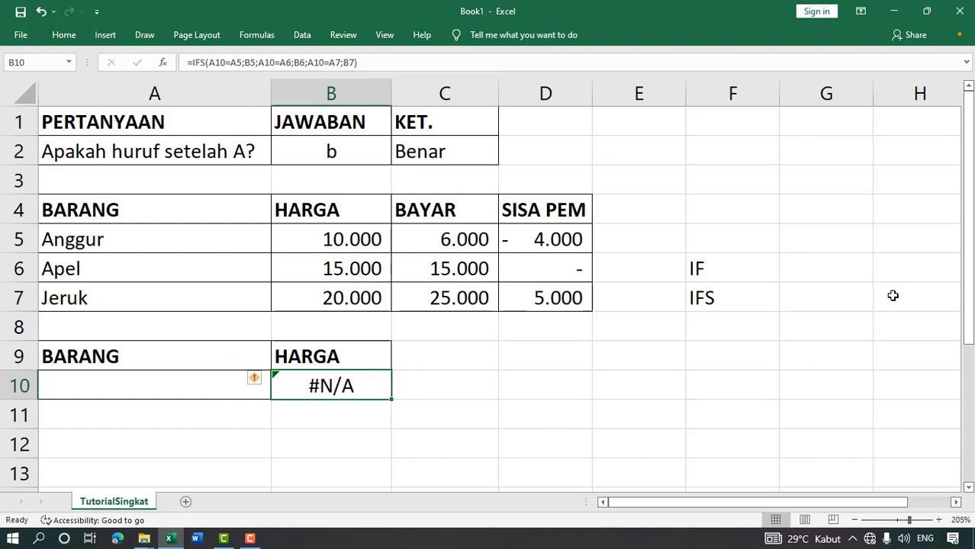
pyautogui.hotkey('ctrl', 'z')
pyautogui.press('Down')
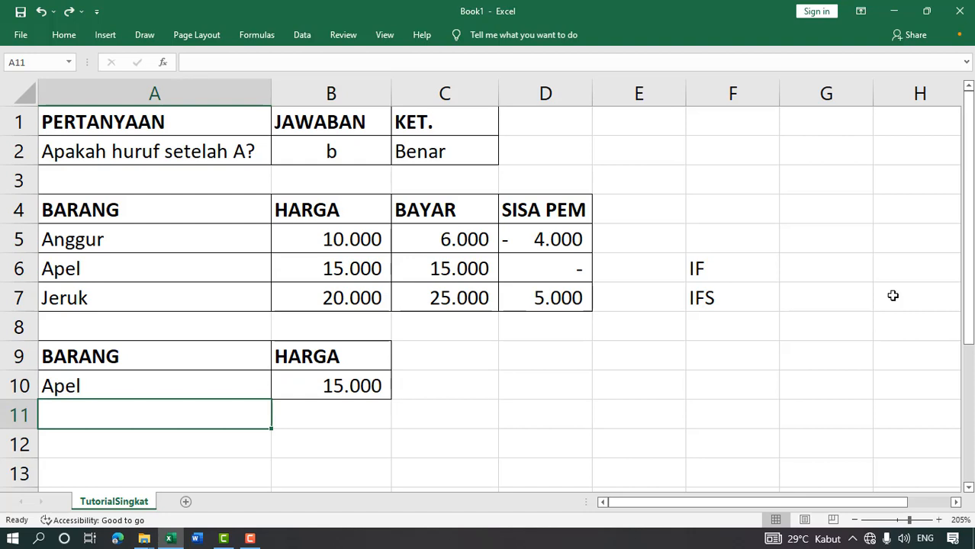
pyautogui.press('Down')
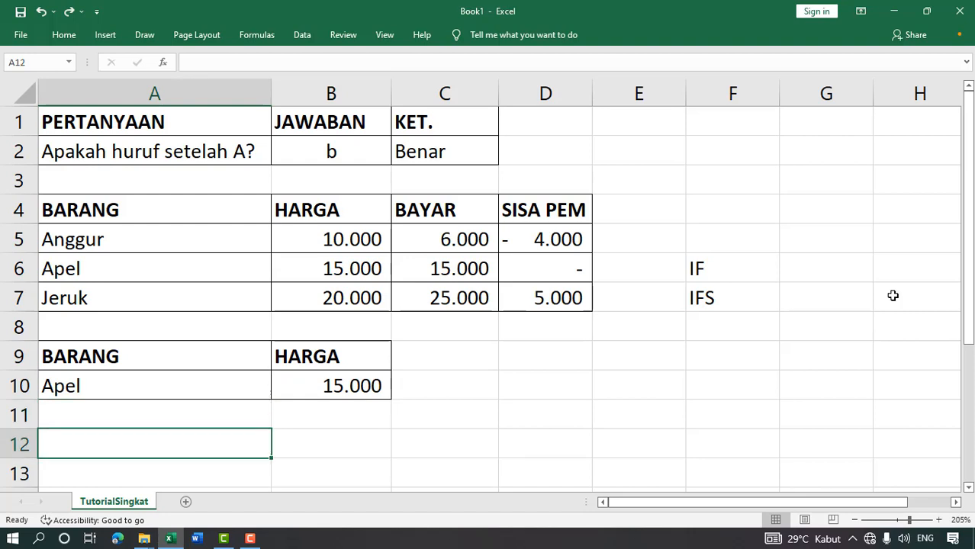
pyautogui.press('Right')
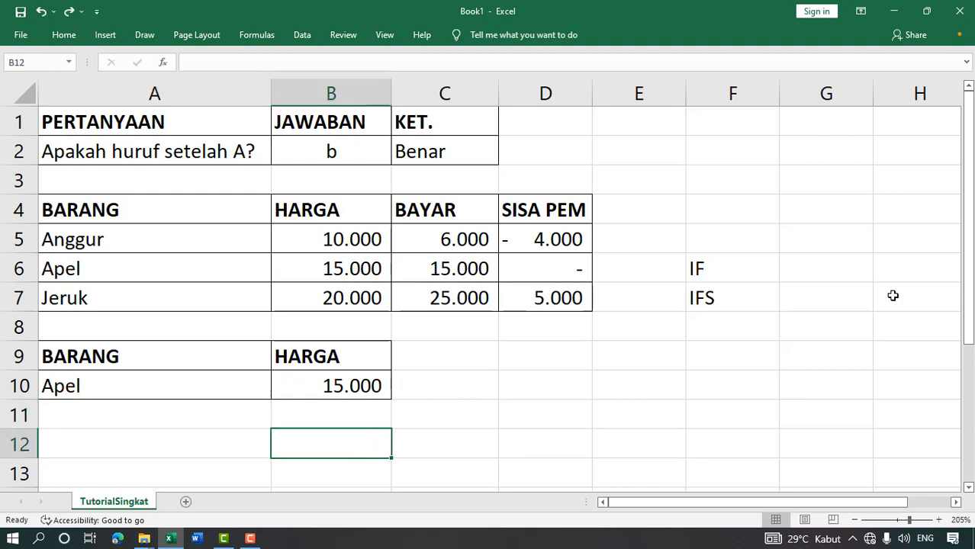
pyautogui.press('Left')
pyautogui.press('Up')
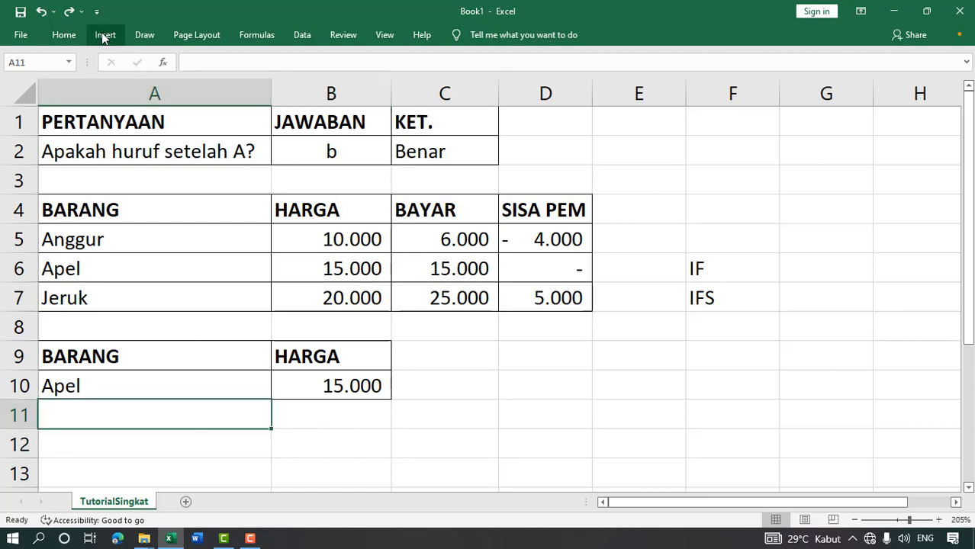
# - Fill the Apel row down into row 11 and choose Anggur in A11
pyautogui.click(61, 34)
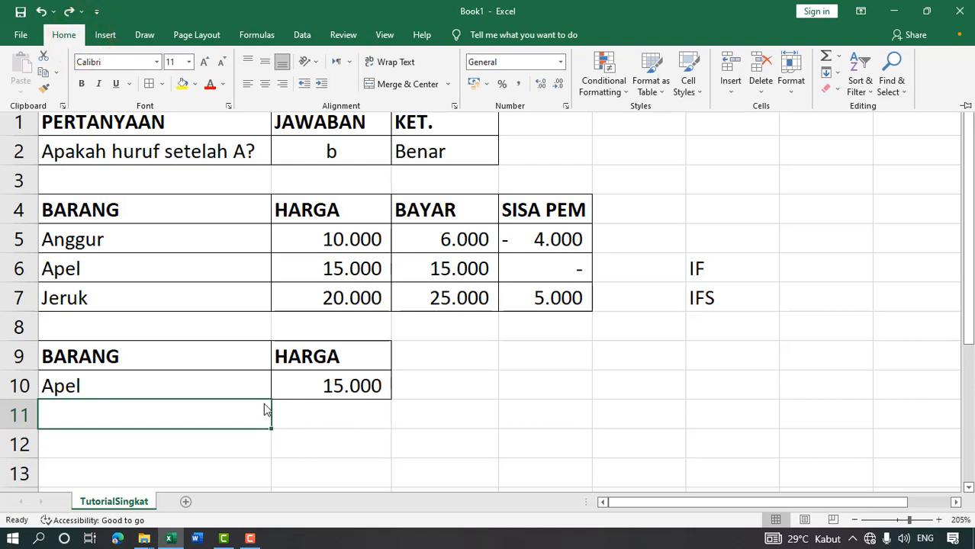
pyautogui.click(263, 382)
pyautogui.click(259, 386)
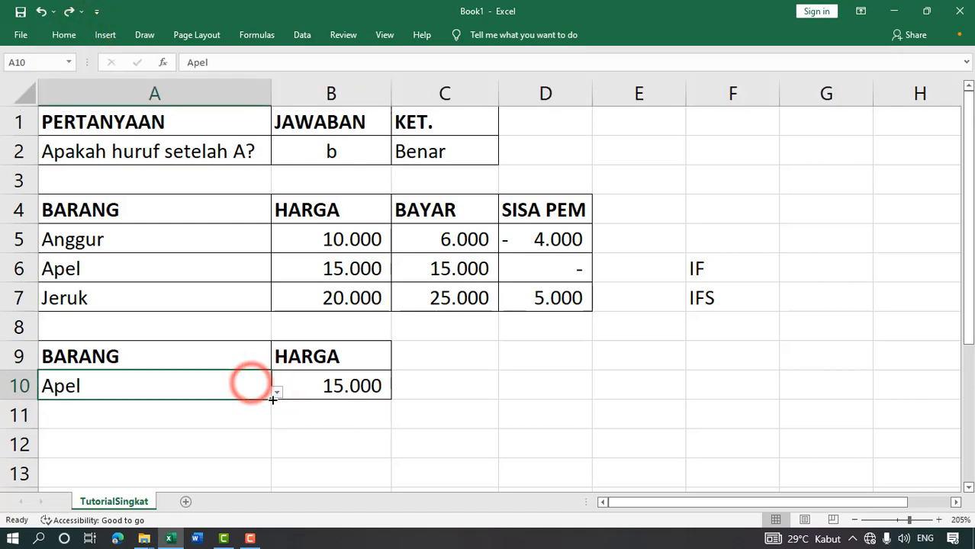
pyautogui.moveTo(248, 389); pyautogui.dragTo(263, 422)
pyautogui.click(260, 421)
pyautogui.click(275, 421)
pyautogui.click(175, 439)
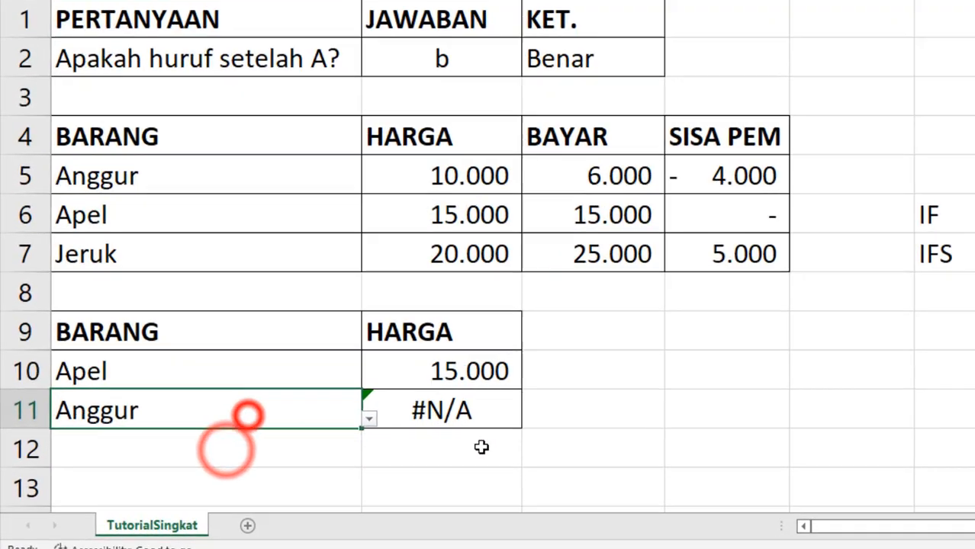
pyautogui.click(482, 417)
# - Start B11's nested IF, testing A11 against A5 (returning B5) and A6 (returning B6)
pyautogui.press('Delete')
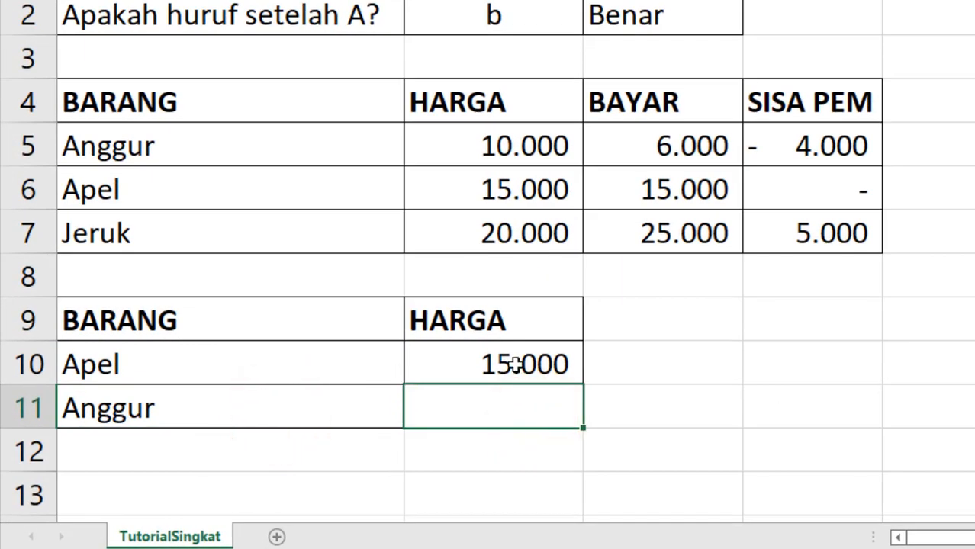
pyautogui.write('=if')
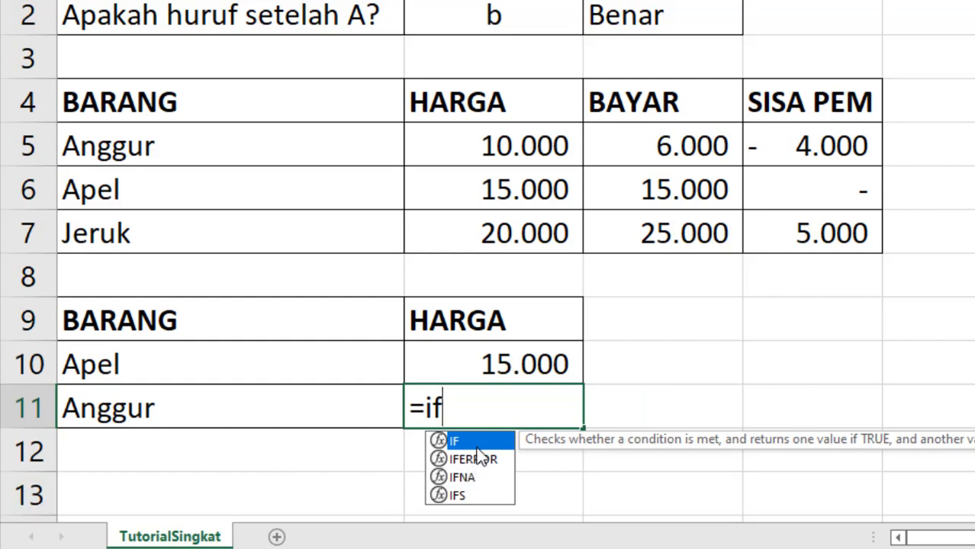
pyautogui.doubleClick(471, 443)
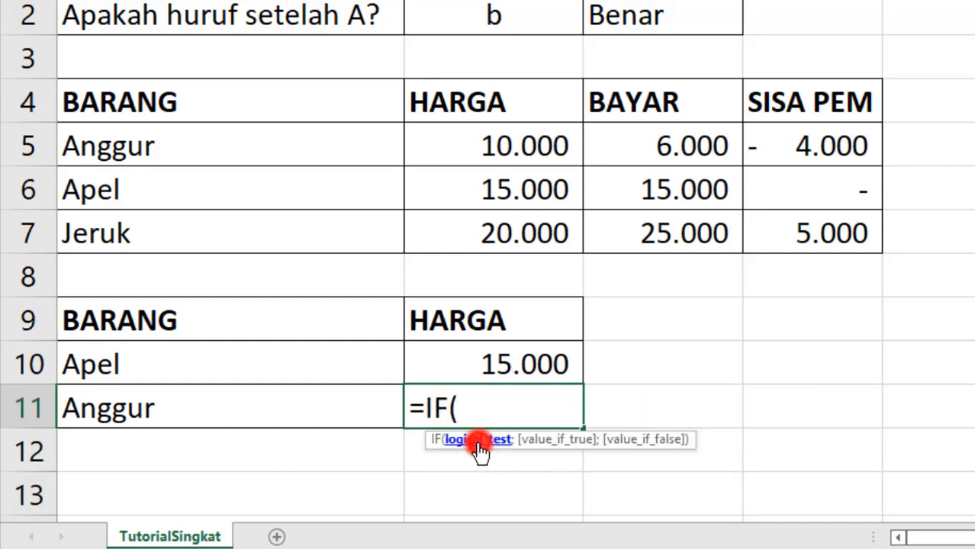
pyautogui.click(232, 403)
pyautogui.write('=')
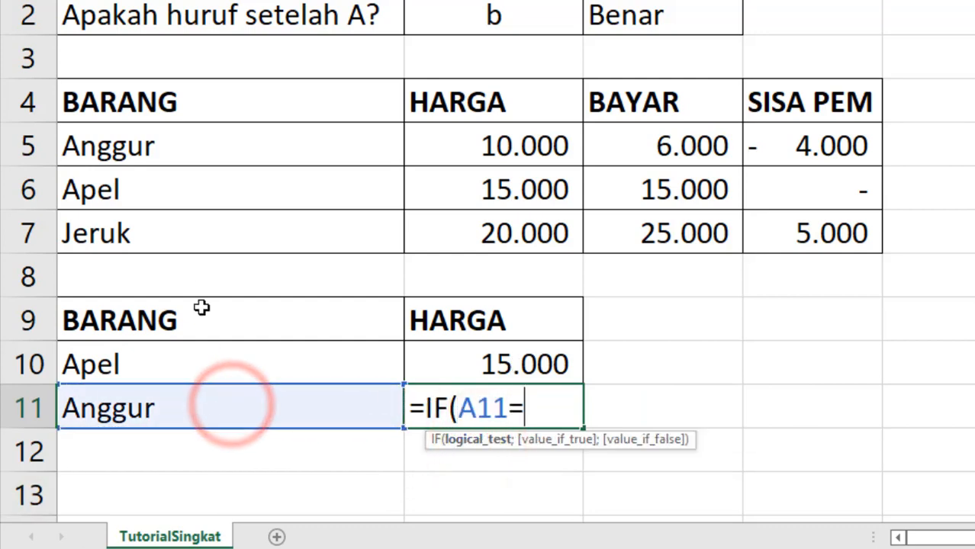
pyautogui.click(211, 155)
pyautogui.write(';')
pyautogui.click(458, 147)
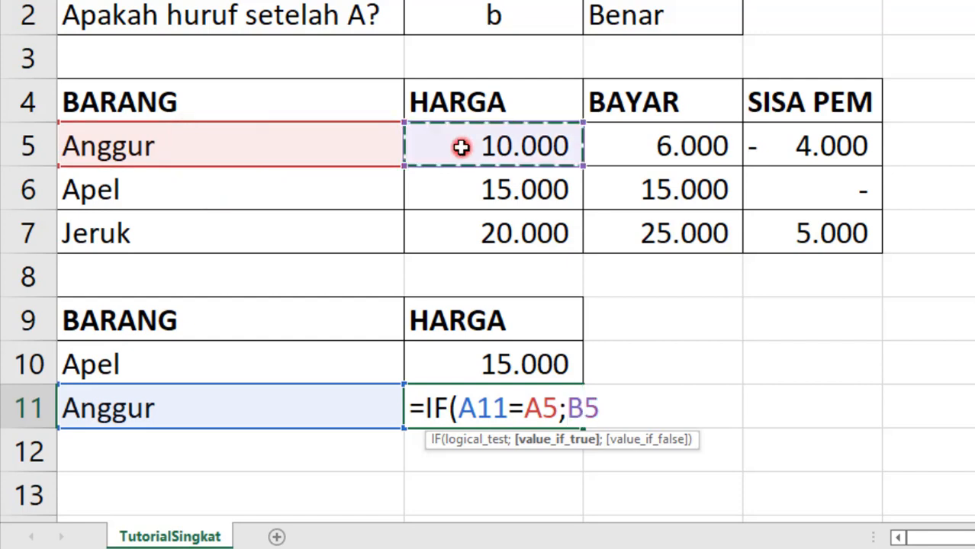
pyautogui.write(';')
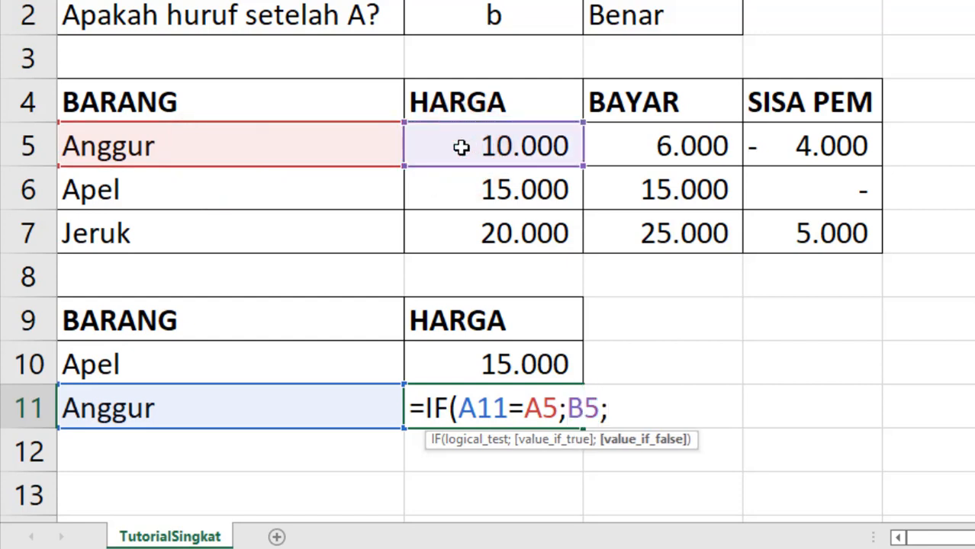
pyautogui.write('if')
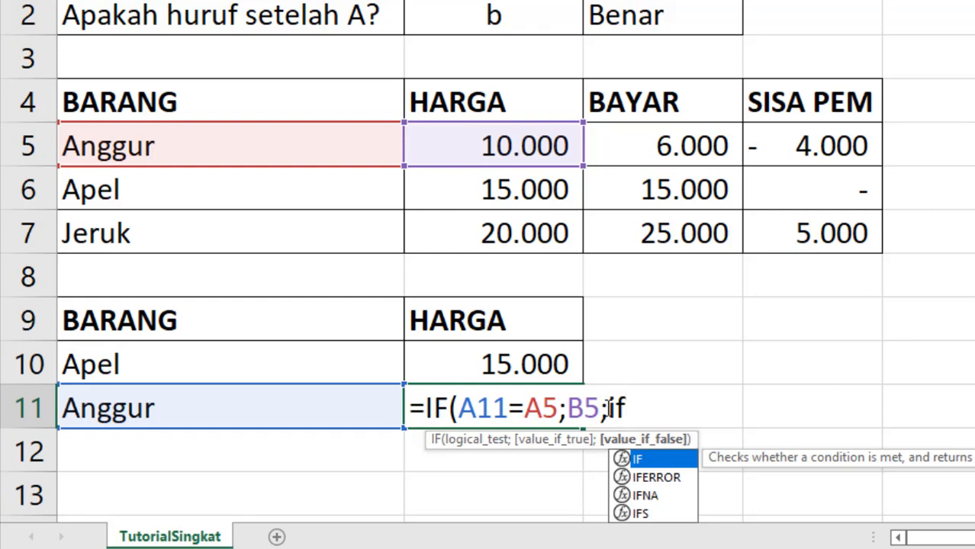
pyautogui.doubleClick(637, 458)
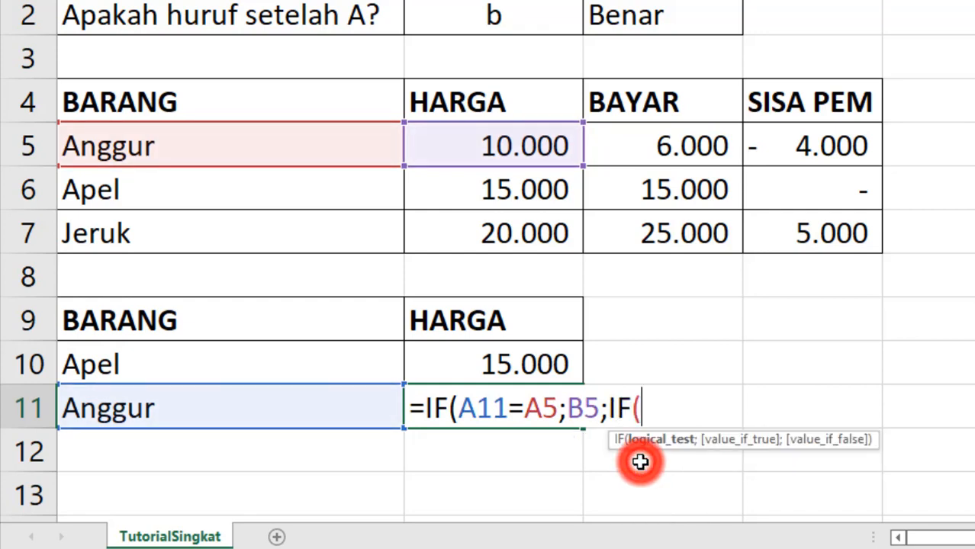
pyautogui.click(326, 412)
pyautogui.write('=')
pyautogui.click(277, 185)
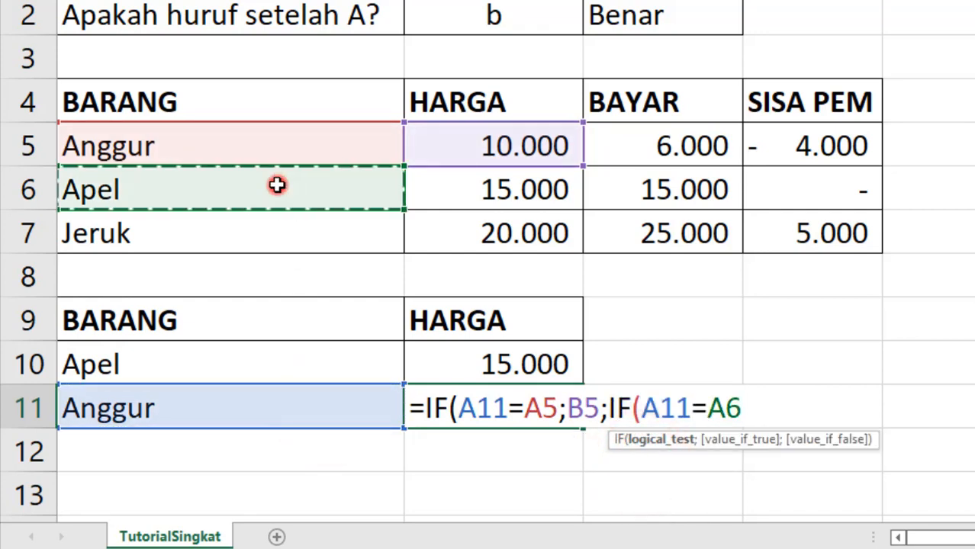
pyautogui.write(';')
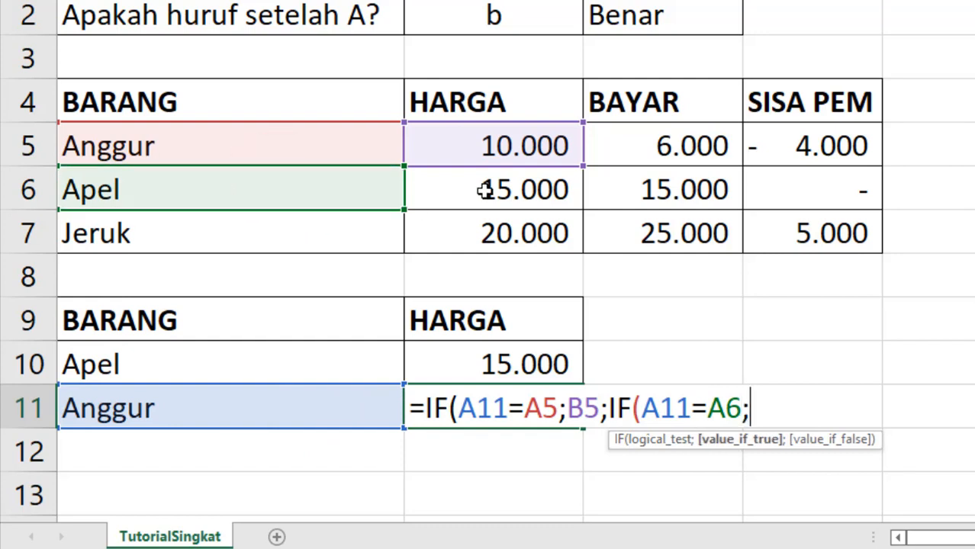
pyautogui.click(489, 190)
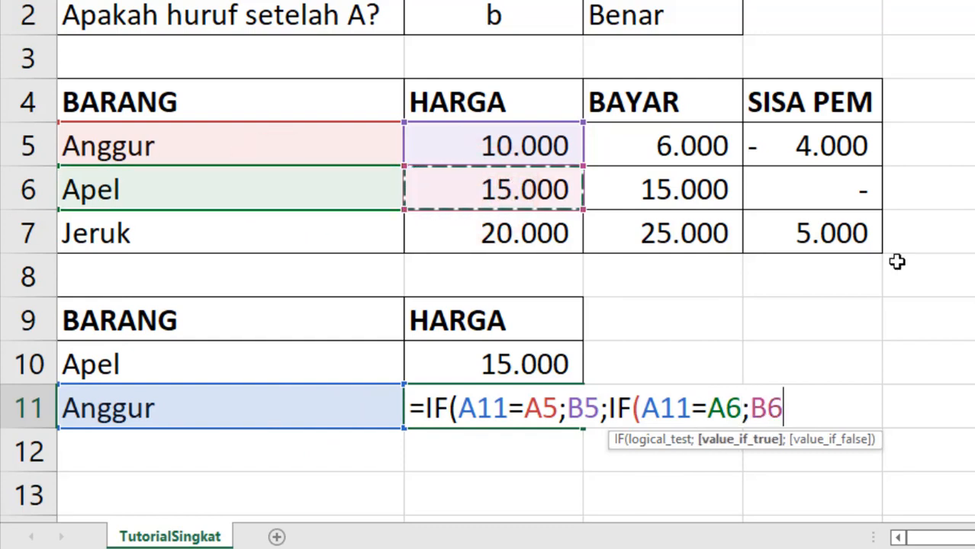
# - Add the third test, A11=A7 returning B7, then enter the formula and accept Excel's correction
pyautogui.write(';')
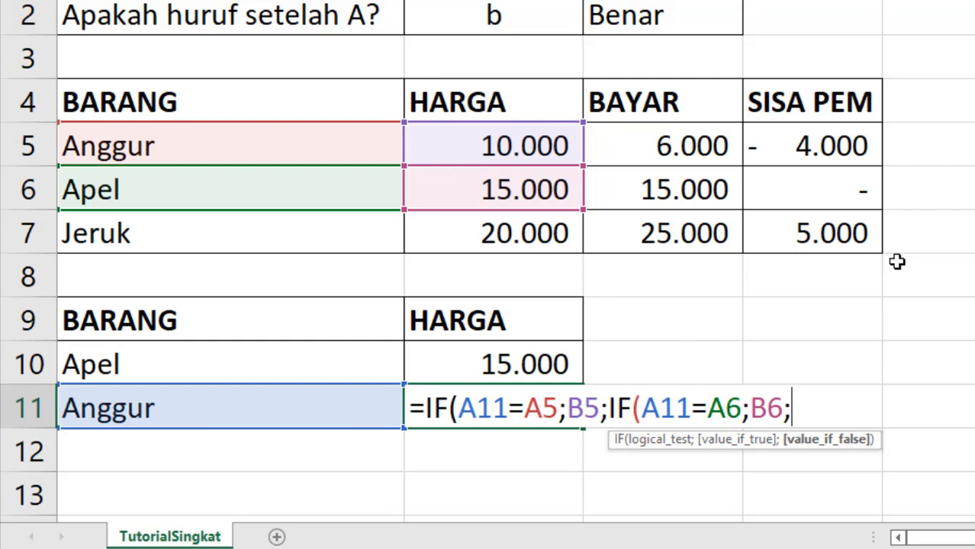
pyautogui.write('if')
pyautogui.doubleClick(856, 460)
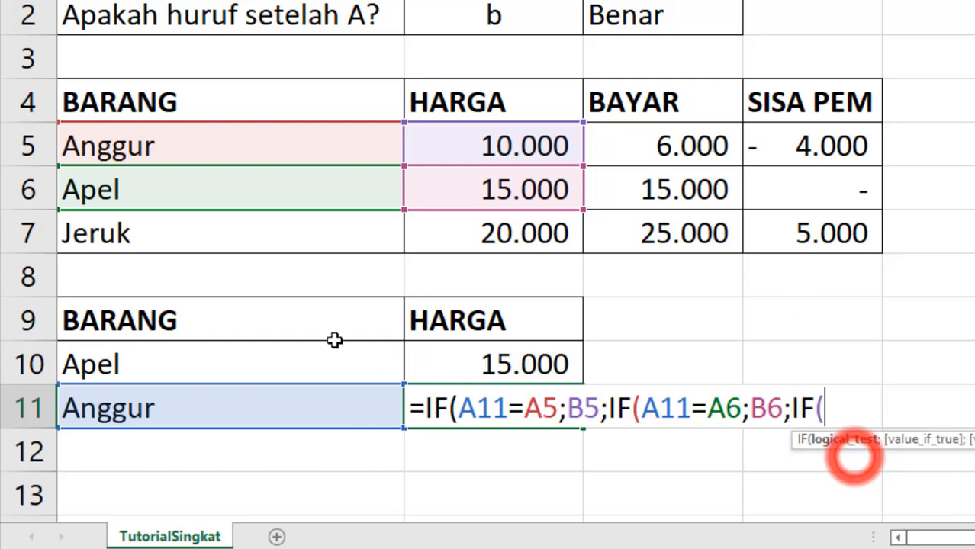
pyautogui.click(245, 396)
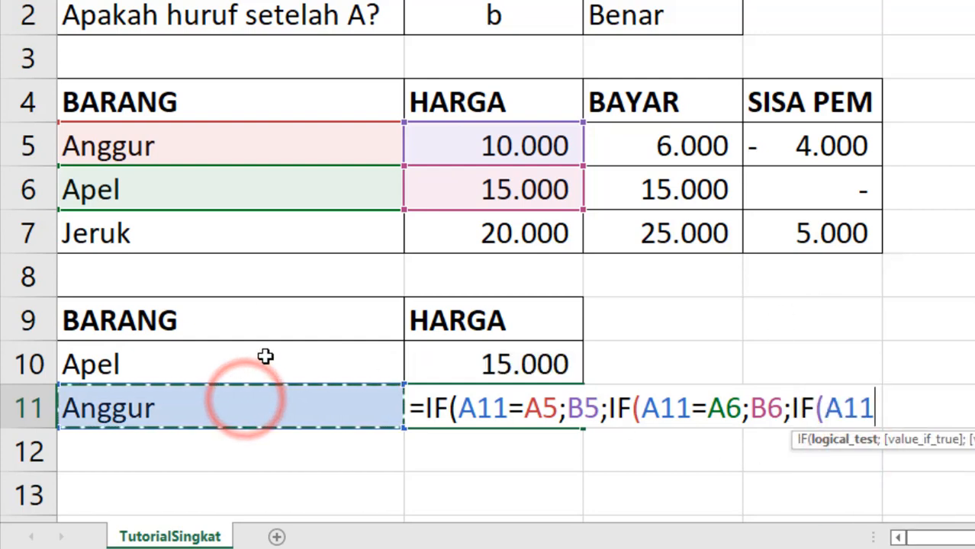
pyautogui.write('=')
pyautogui.click(264, 233)
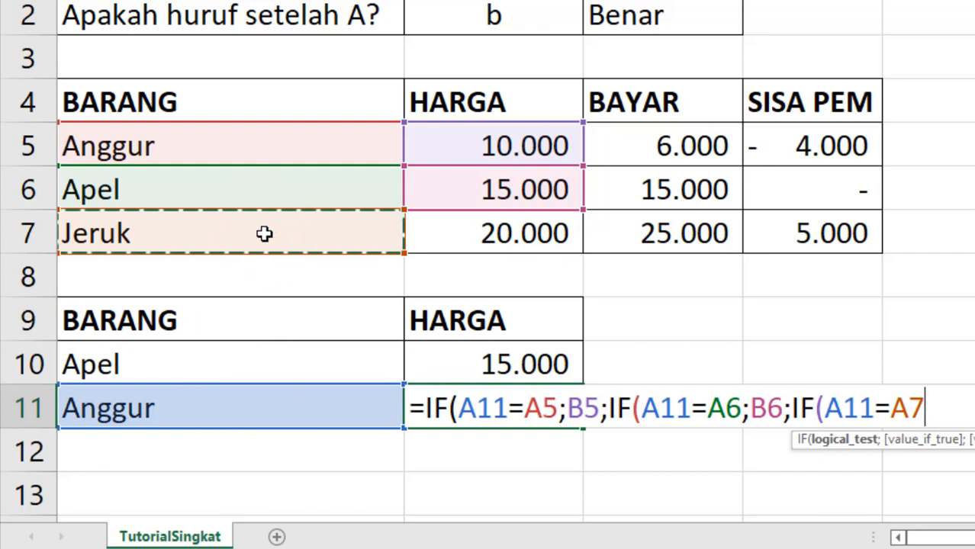
pyautogui.write('=')
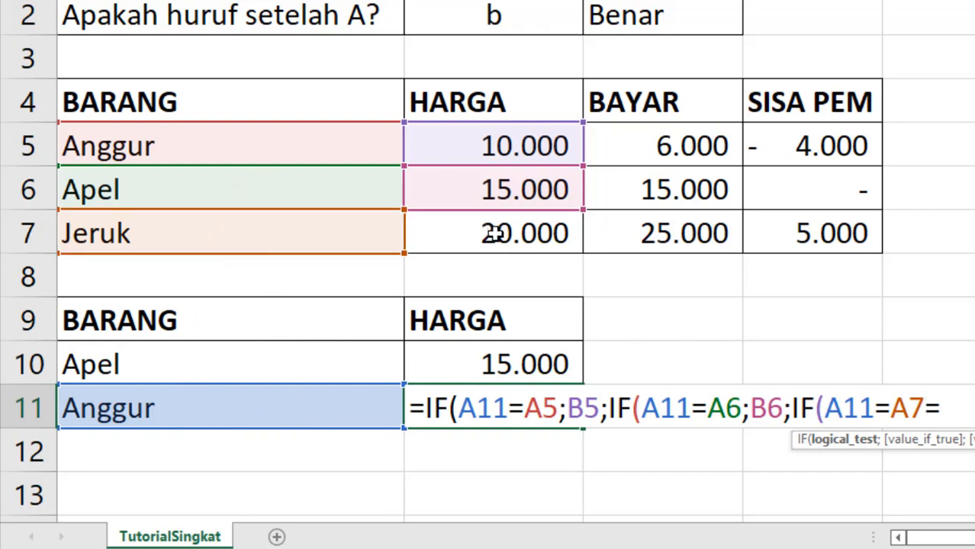
pyautogui.press('BackSpace')
pyautogui.write(';')
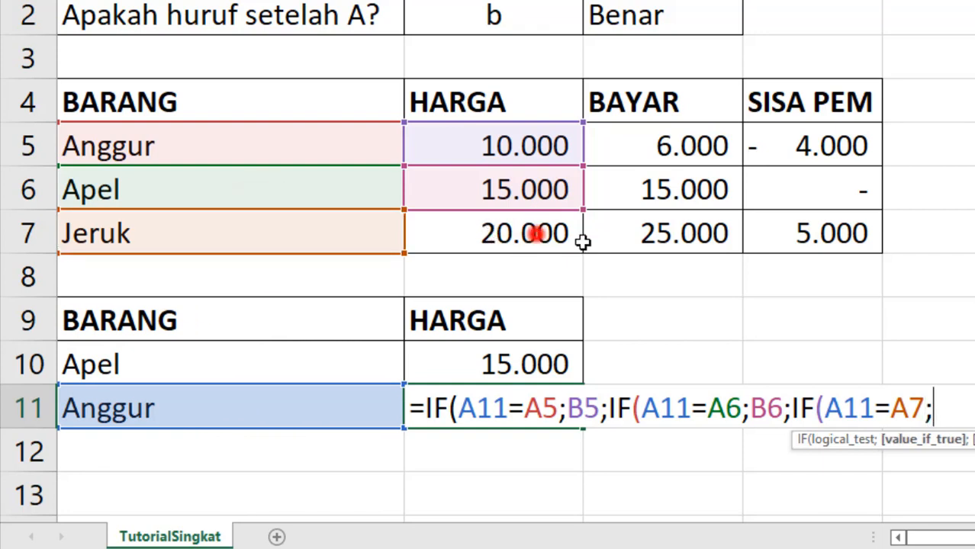
pyautogui.click(536, 234)
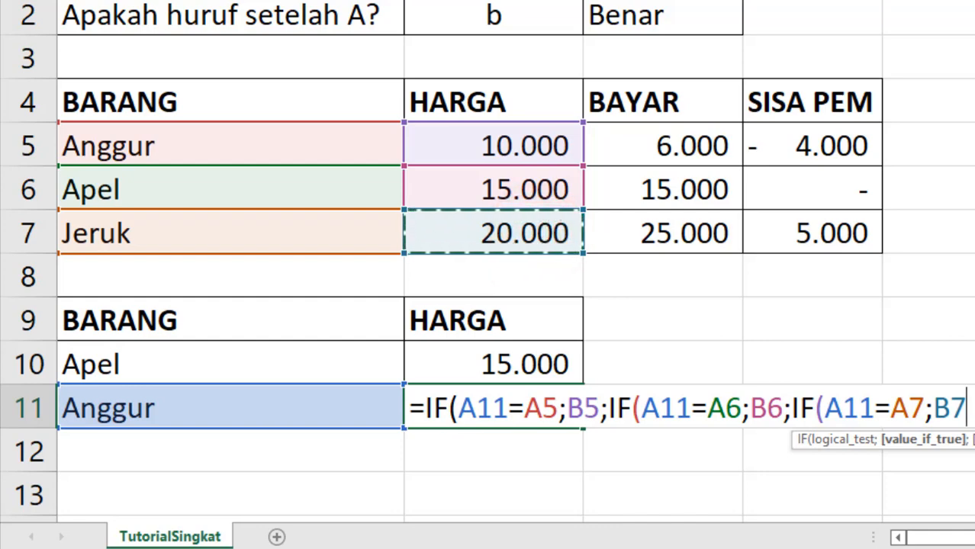
pyautogui.press('Return')
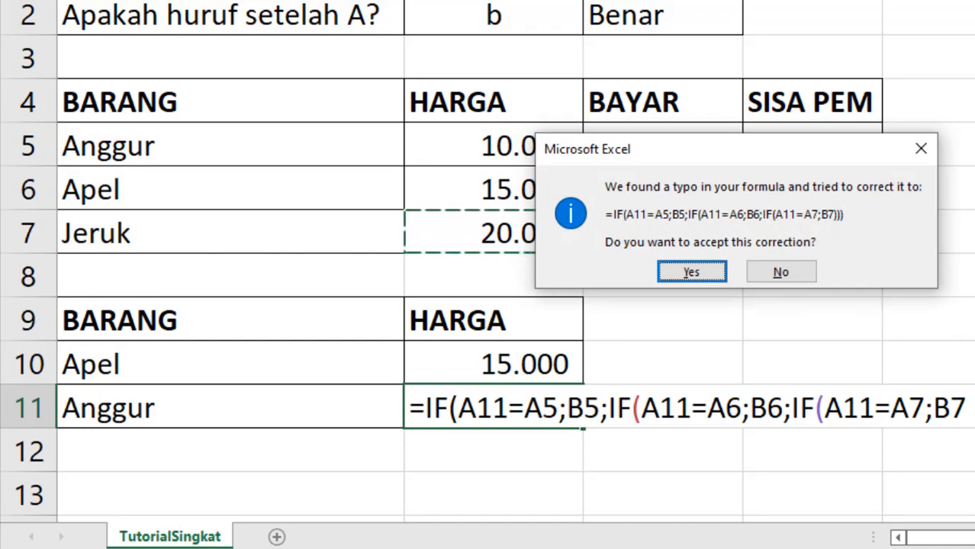
pyautogui.press('Return')
pyautogui.press('Up')
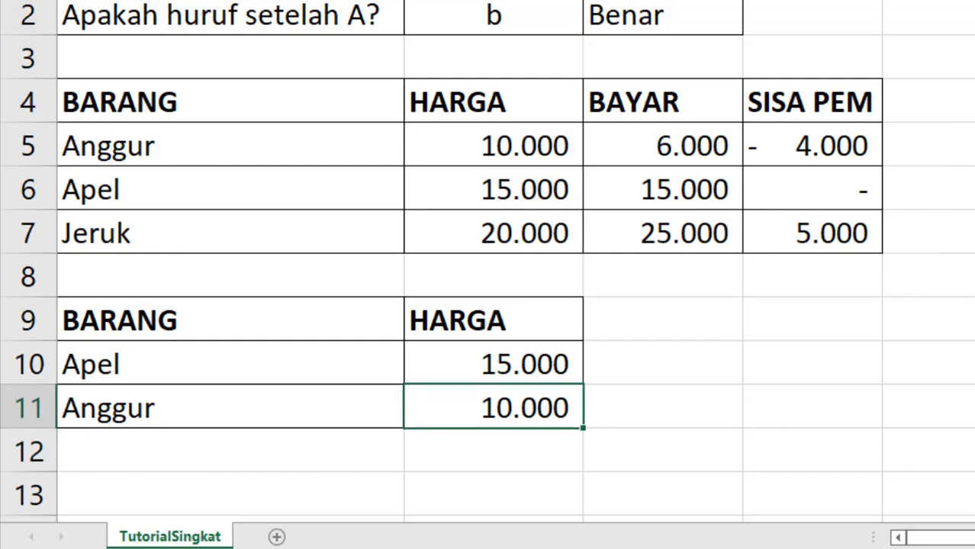
# - Pick Apel in A11 and compare B11's price with B10
pyautogui.click(412, 418)
pyautogui.click(298, 477)
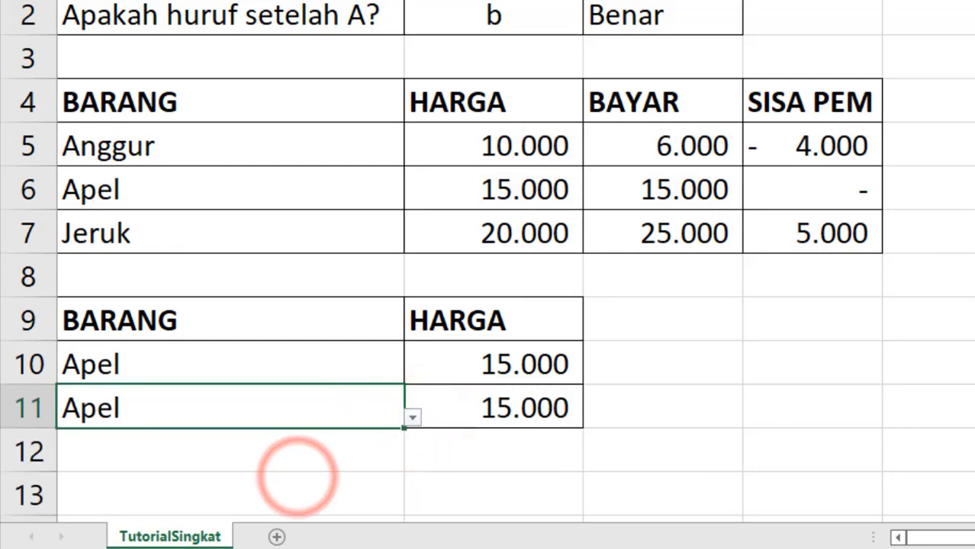
pyautogui.click(469, 354)
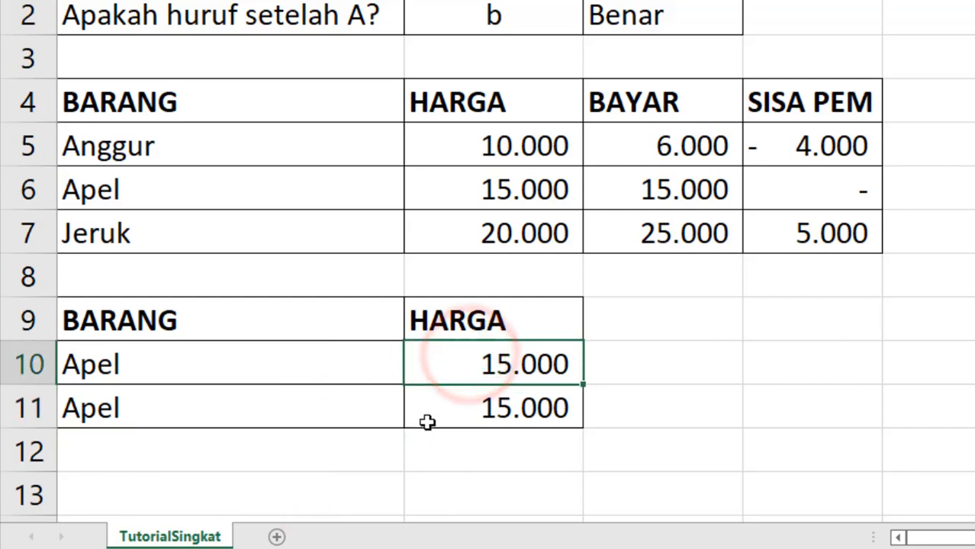
pyautogui.click(385, 404)
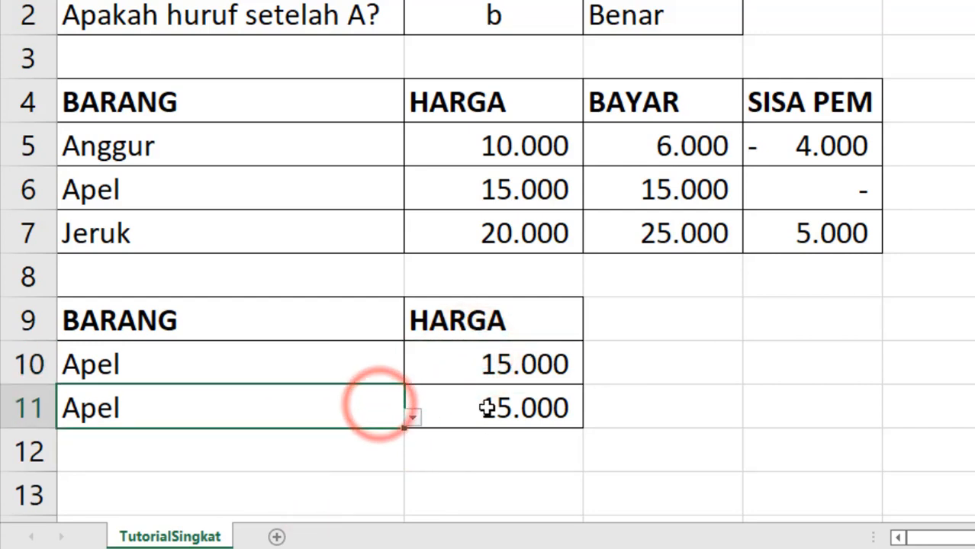
pyautogui.click(483, 405)
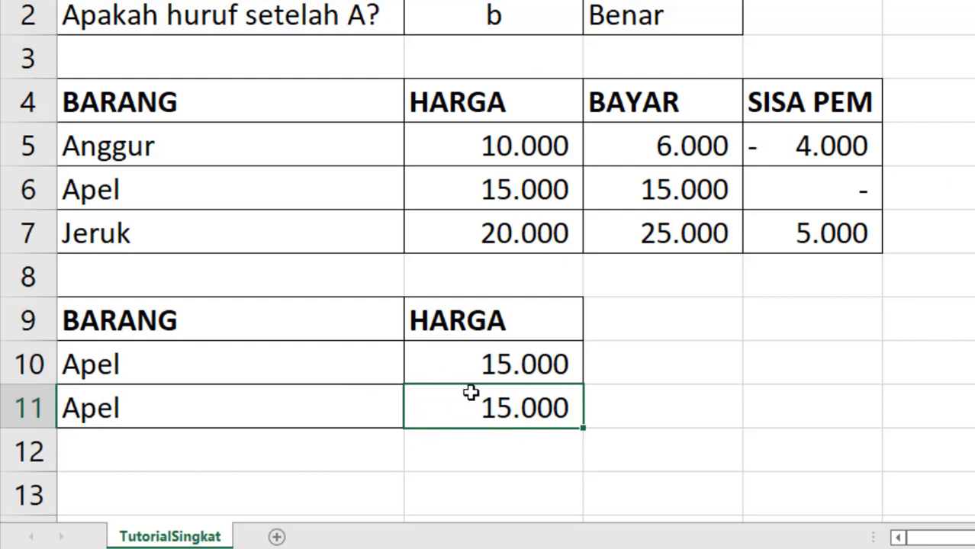
# - Cycle A11 through Jeruk, Anggur and back to Apel, then select A10:A11
pyautogui.click(311, 407)
pyautogui.click(412, 417)
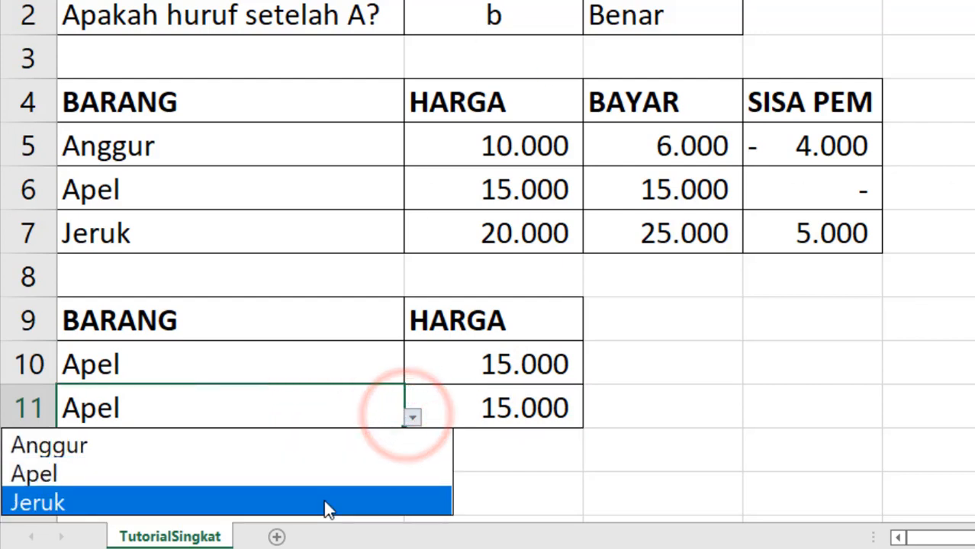
pyautogui.click(325, 505)
pyautogui.click(411, 417)
pyautogui.click(350, 448)
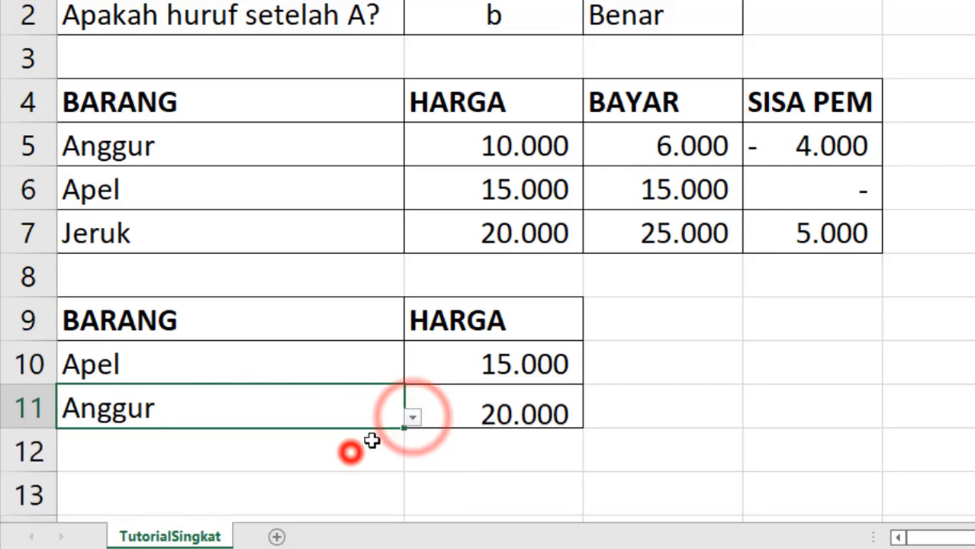
pyautogui.click(411, 416)
pyautogui.click(331, 473)
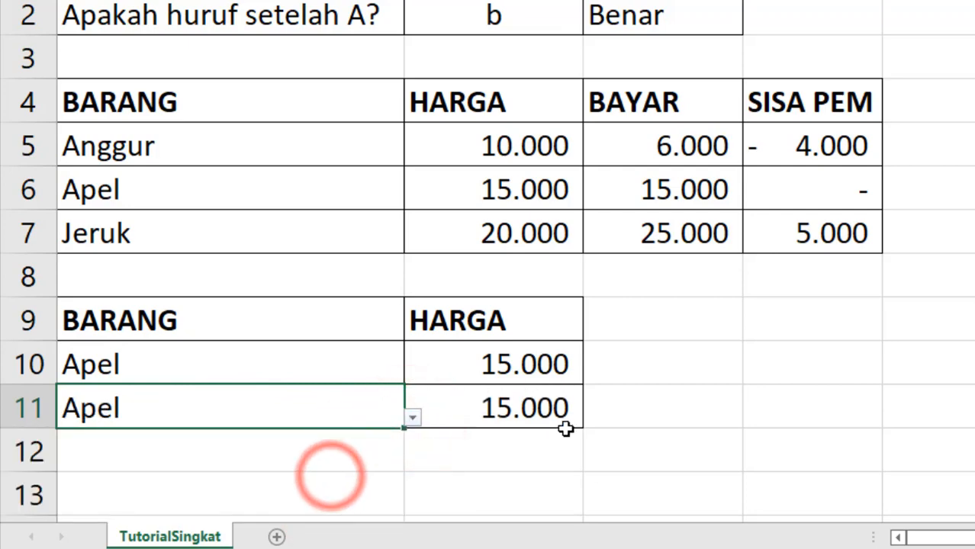
pyautogui.click(735, 409)
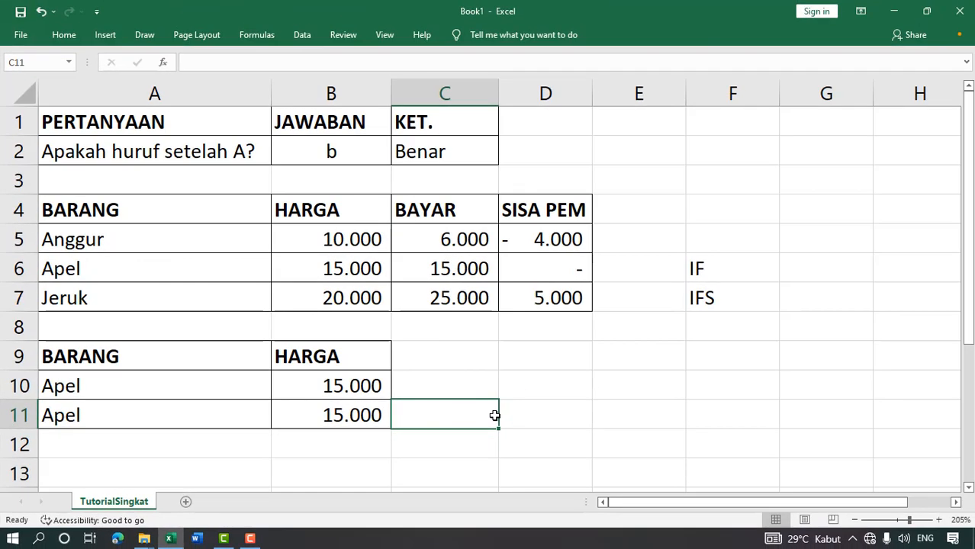
pyautogui.moveTo(223, 384); pyautogui.dragTo(222, 405)
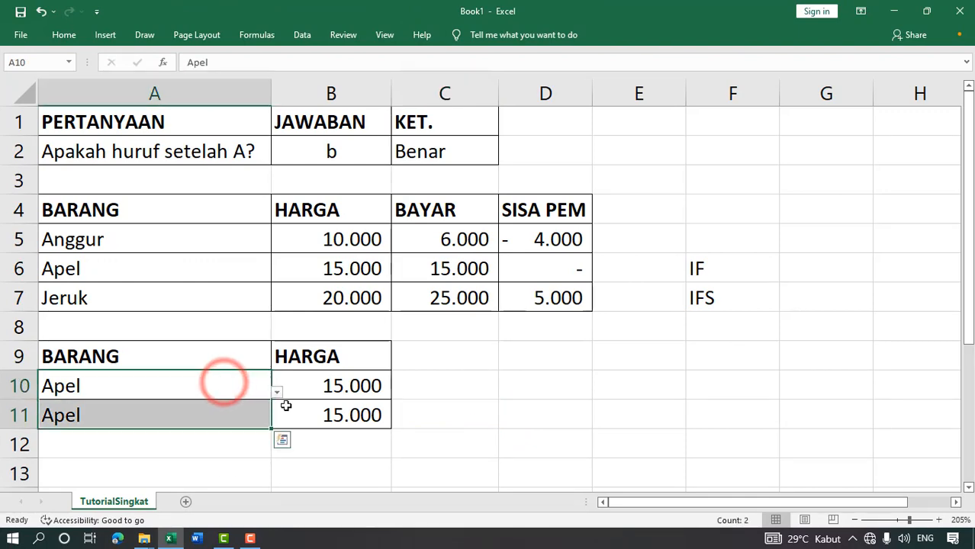
# - Clear A10:A11 and add A10="";"" as the first test in B10's IFS formula
pyautogui.press('Delete')
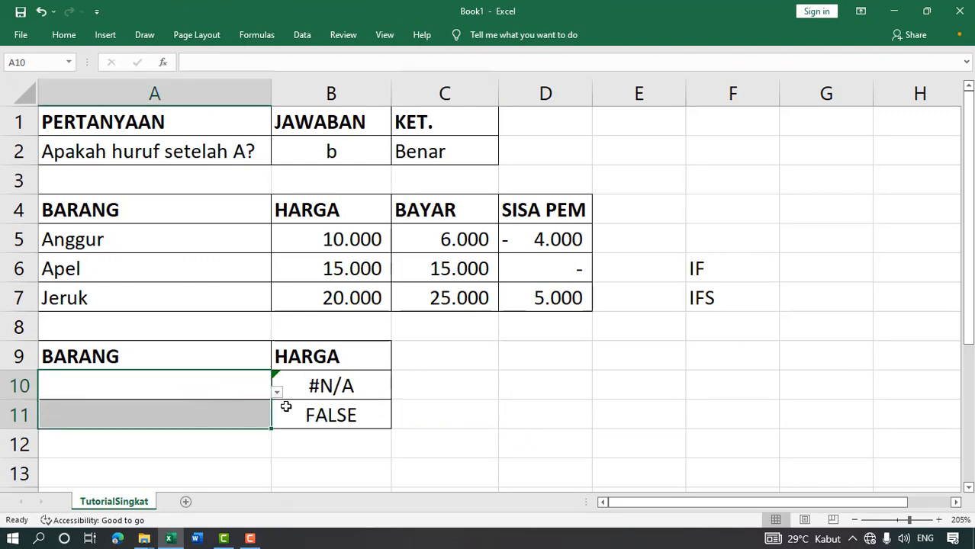
pyautogui.click(229, 398)
pyautogui.click(348, 384)
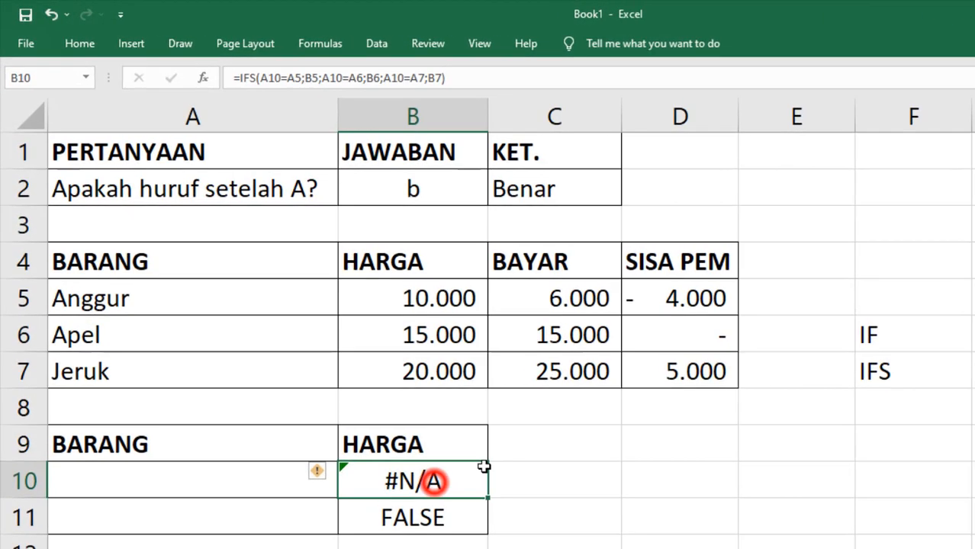
pyautogui.click(260, 78)
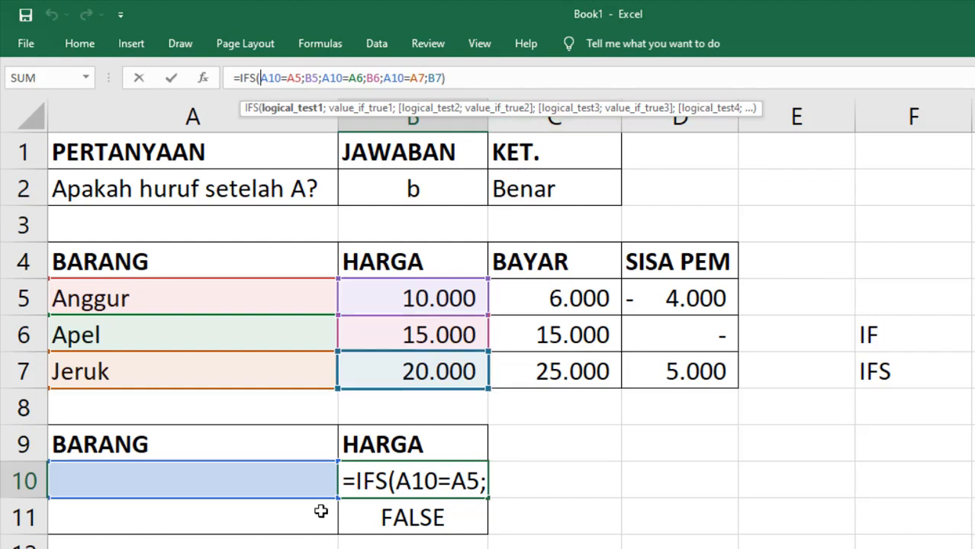
pyautogui.click(198, 480)
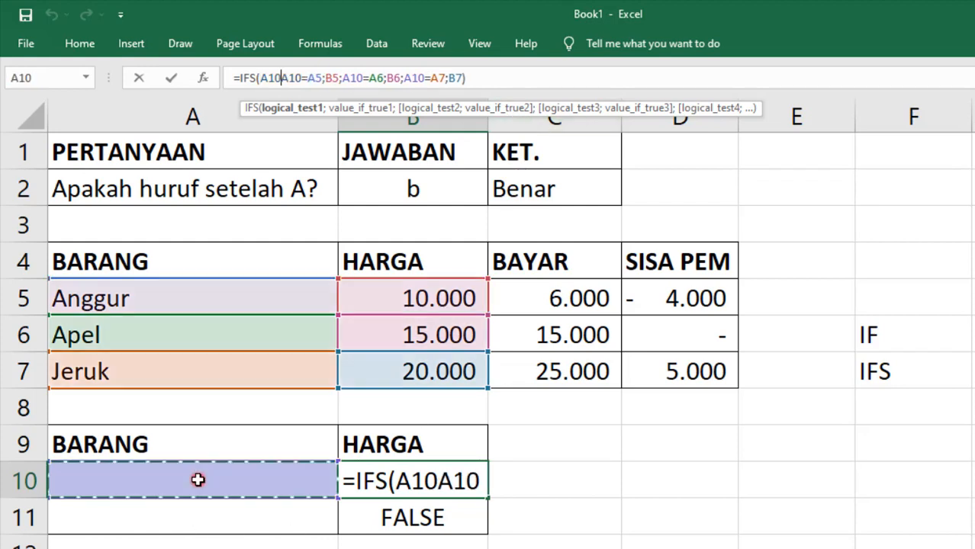
pyautogui.write('=""')
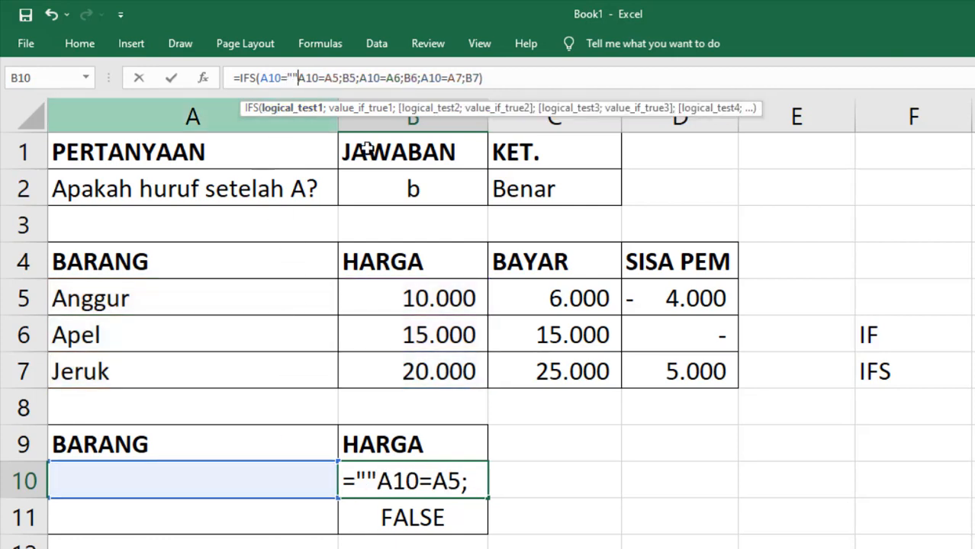
pyautogui.write(';""')
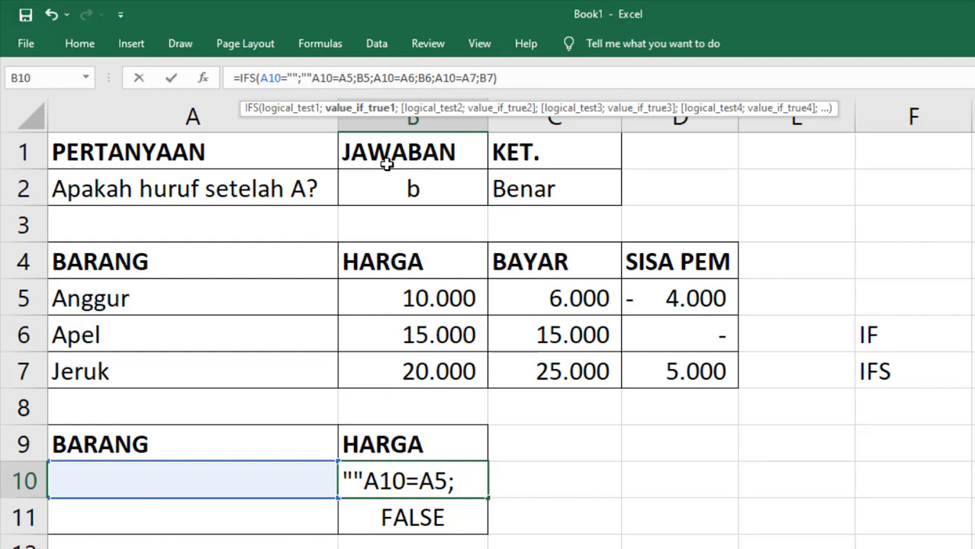
pyautogui.write(';')
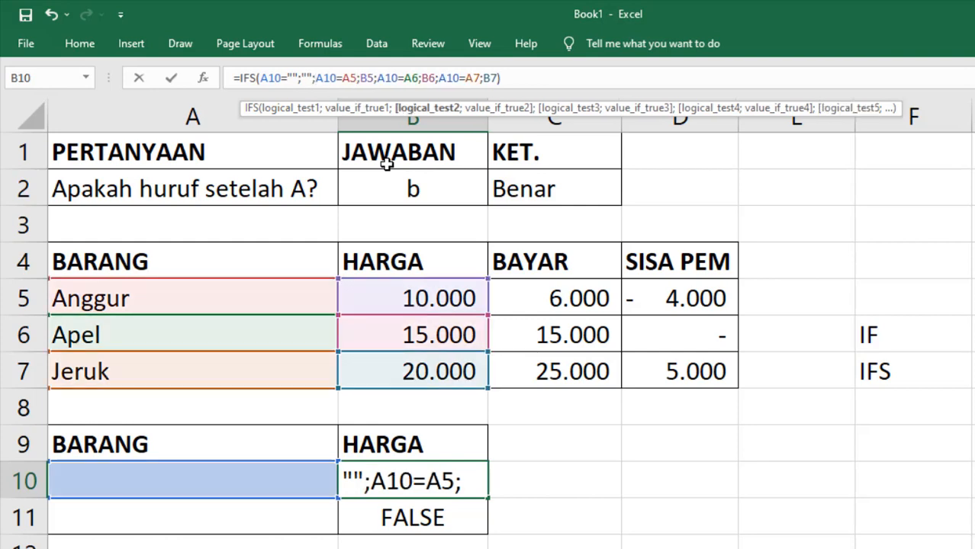
pyautogui.press('Return')
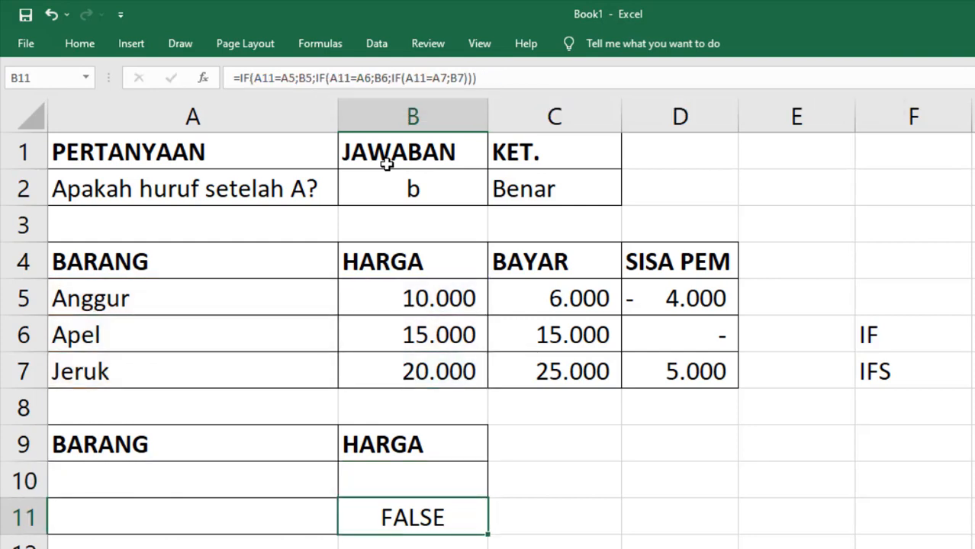
# - Try Anggur in A10 to check B10's revised formula, then clear A10 again
pyautogui.click(141, 486)
pyautogui.click(410, 486)
pyautogui.click(303, 486)
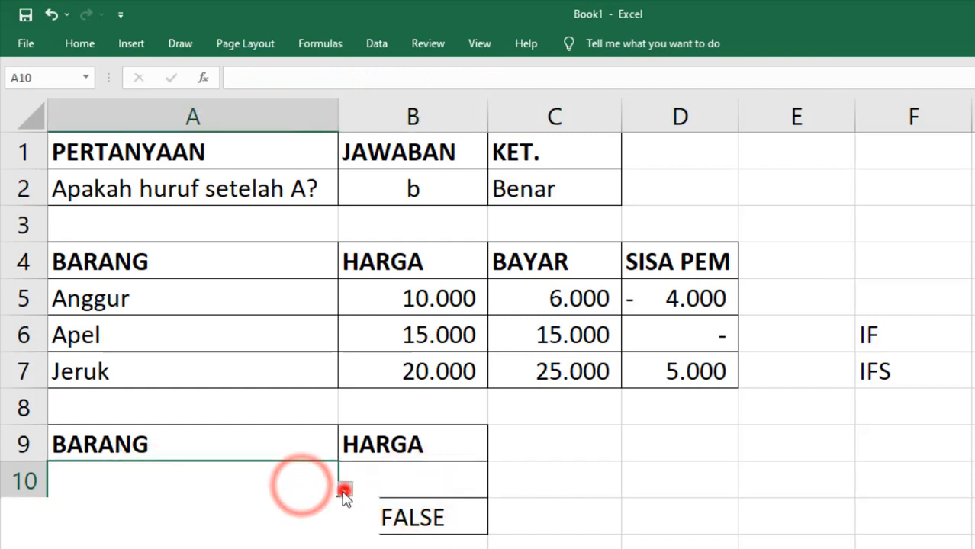
pyautogui.click(344, 489)
pyautogui.click(316, 516)
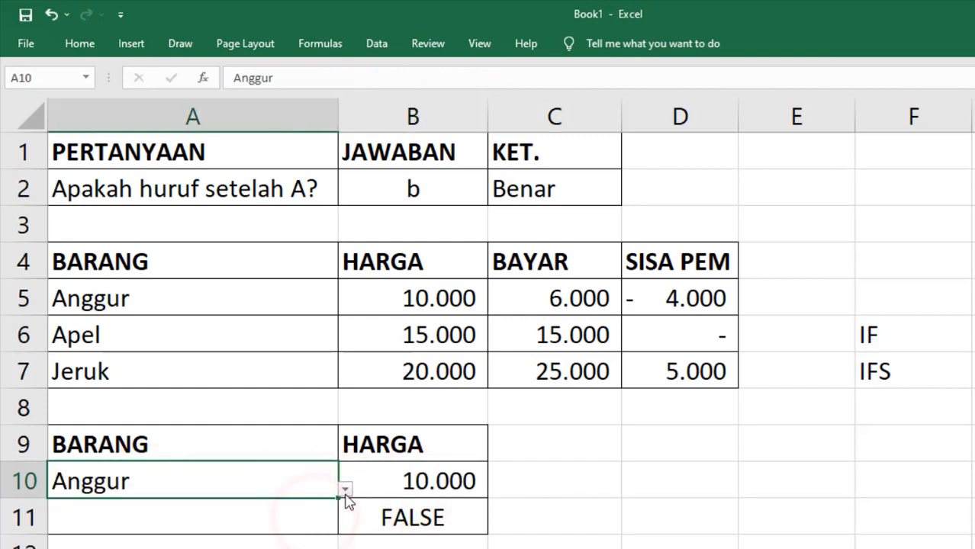
pyautogui.press('Delete')
# - Wrap B11's formula in IF(A11="";"";...) so it returns blank without an item
pyautogui.click(402, 519)
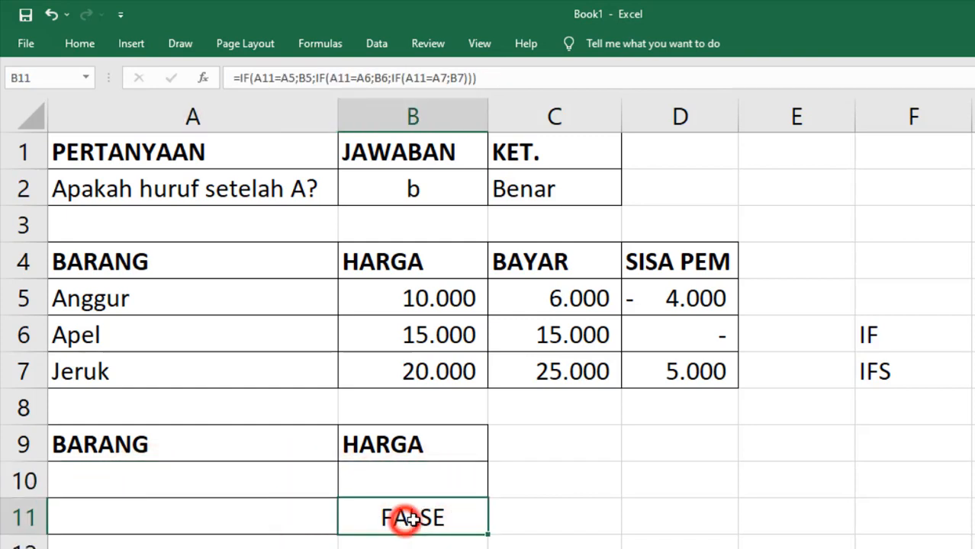
pyautogui.click(257, 77)
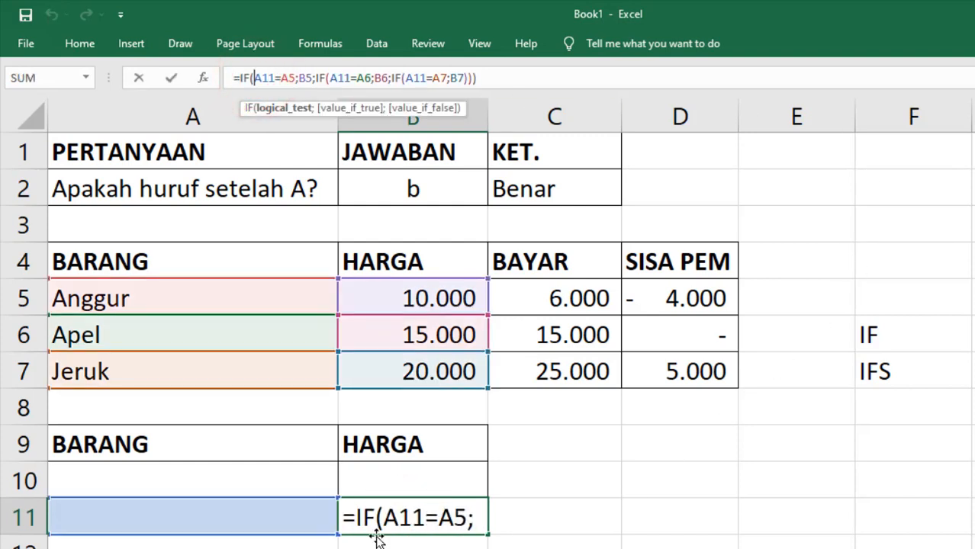
pyautogui.click(260, 516)
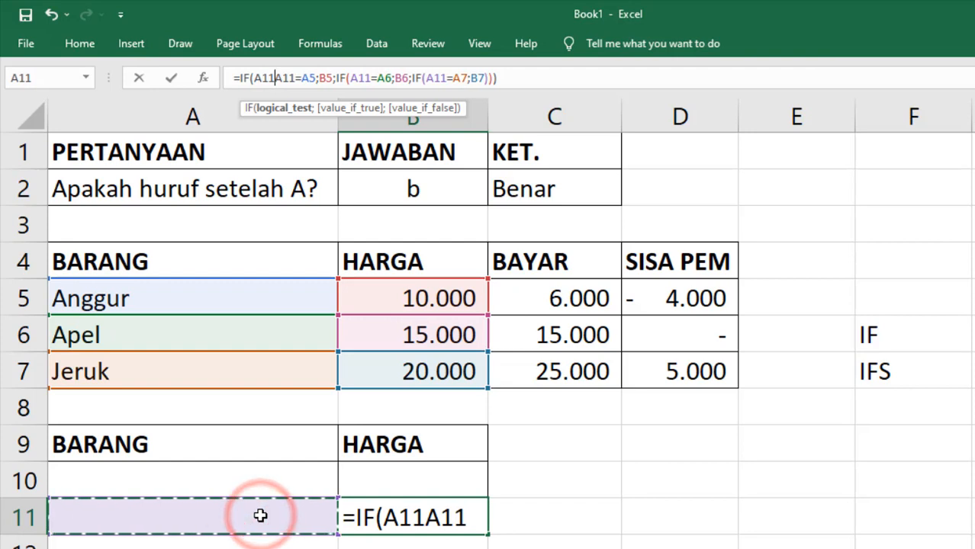
pyautogui.write('=')
pyautogui.write('"";"";')
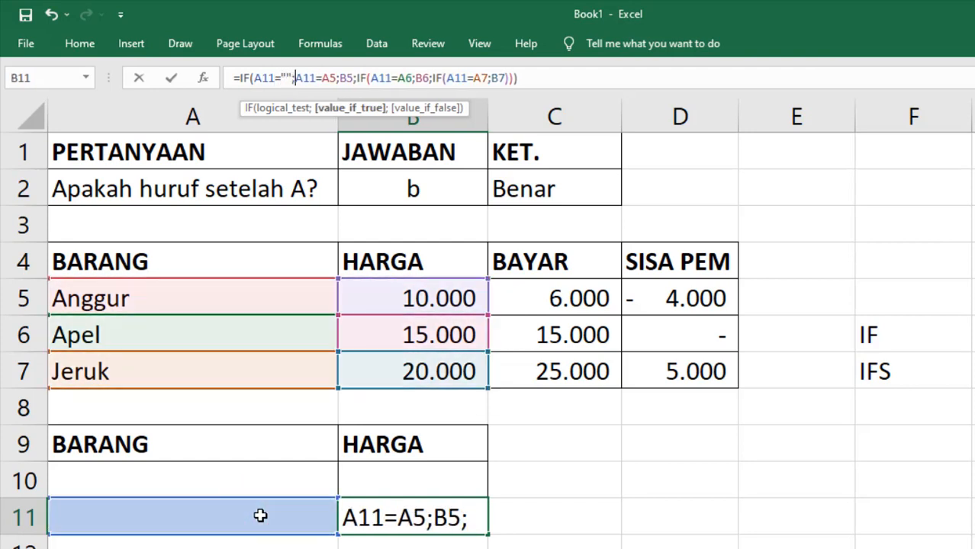
pyautogui.write('if')
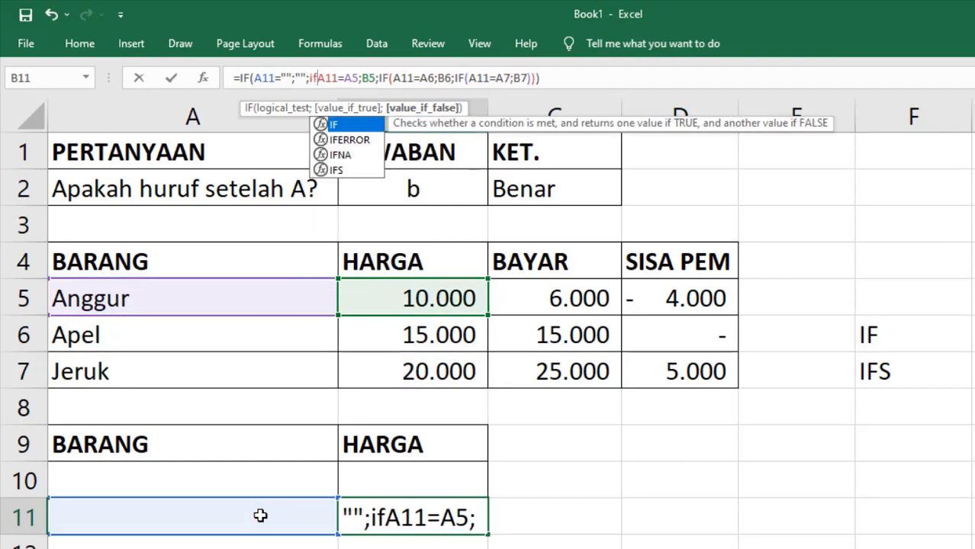
pyautogui.doubleClick(340, 125)
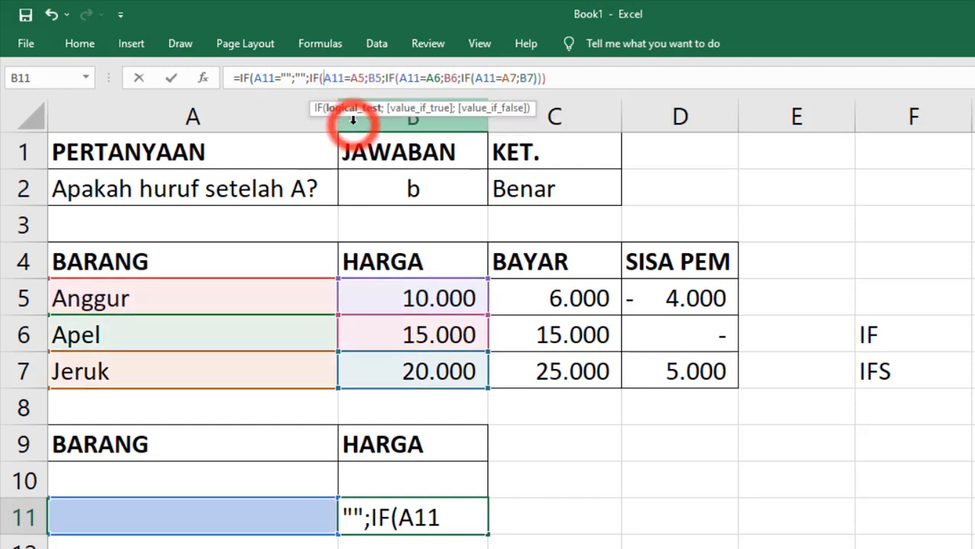
pyautogui.press('Return')
pyautogui.press('Return')
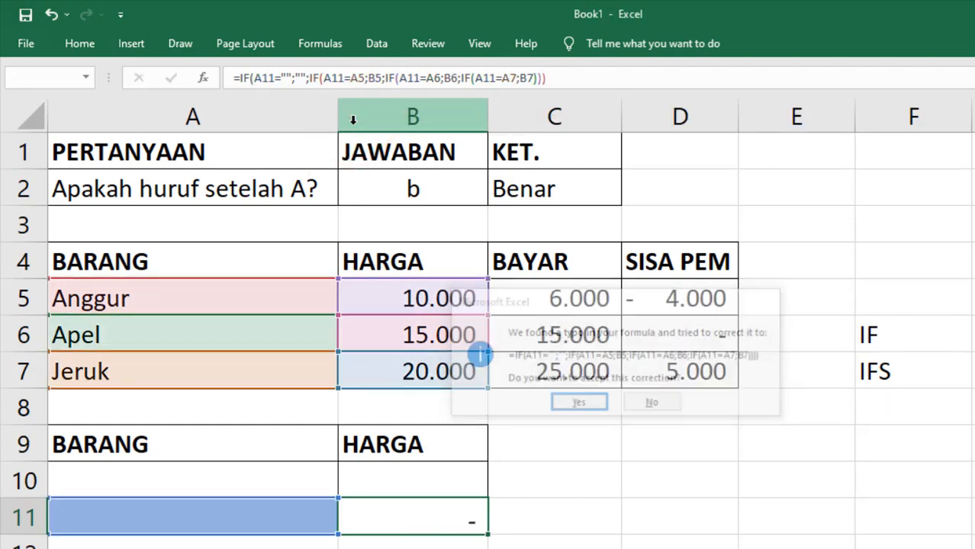
pyautogui.click(305, 517)
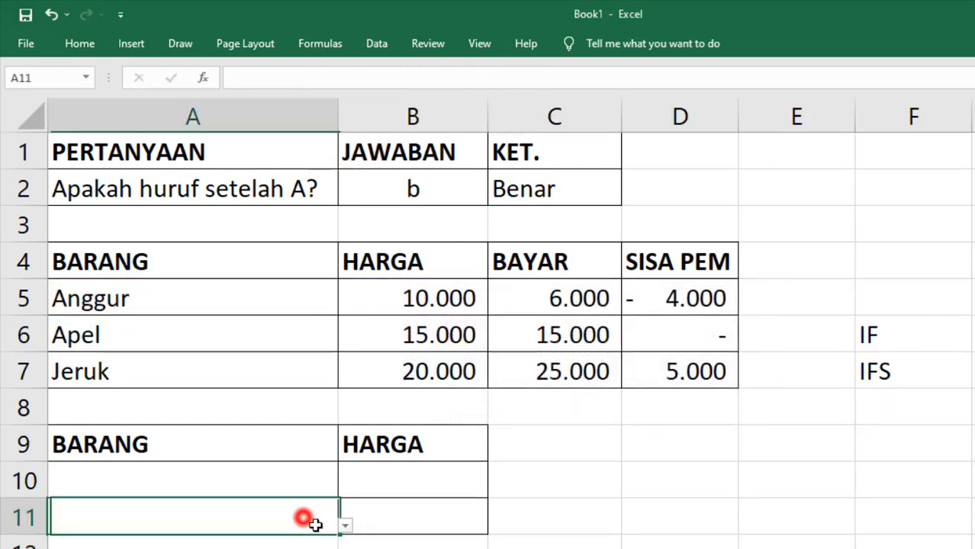
# - Pick Anggur in A10 and Apel in A11 to check both price formulas
pyautogui.click(398, 512)
pyautogui.click(424, 479)
pyautogui.click(295, 489)
pyautogui.click(347, 489)
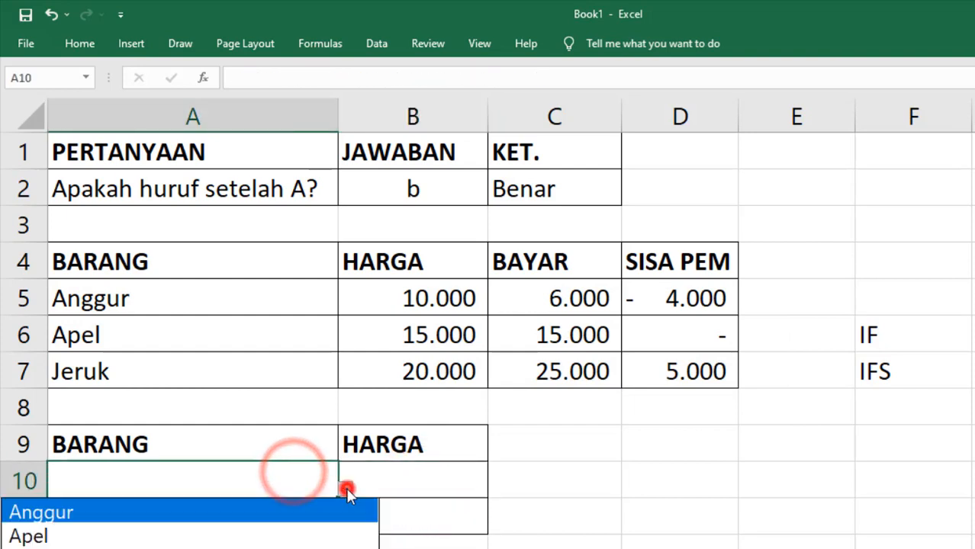
pyautogui.click(305, 515)
pyautogui.click(289, 531)
pyautogui.click(345, 525)
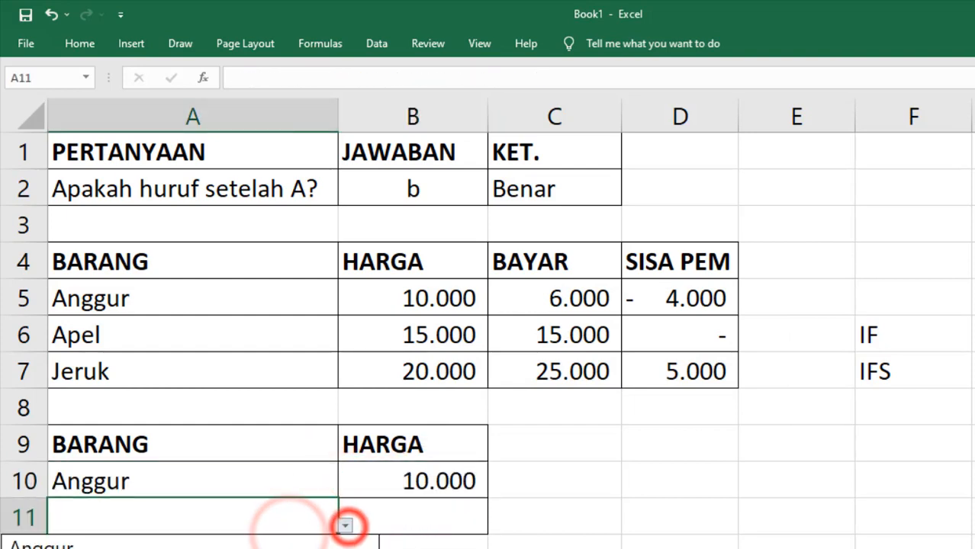
pyautogui.click(258, 548)
pyautogui.click(528, 527)
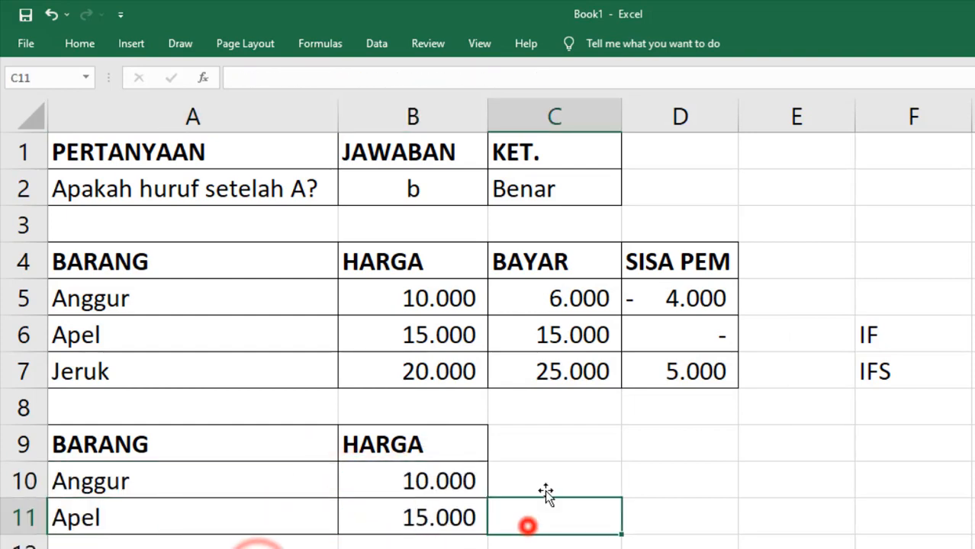
# - Clear the answer in B2 and check that C2 now shows Salah
pyautogui.click(411, 189)
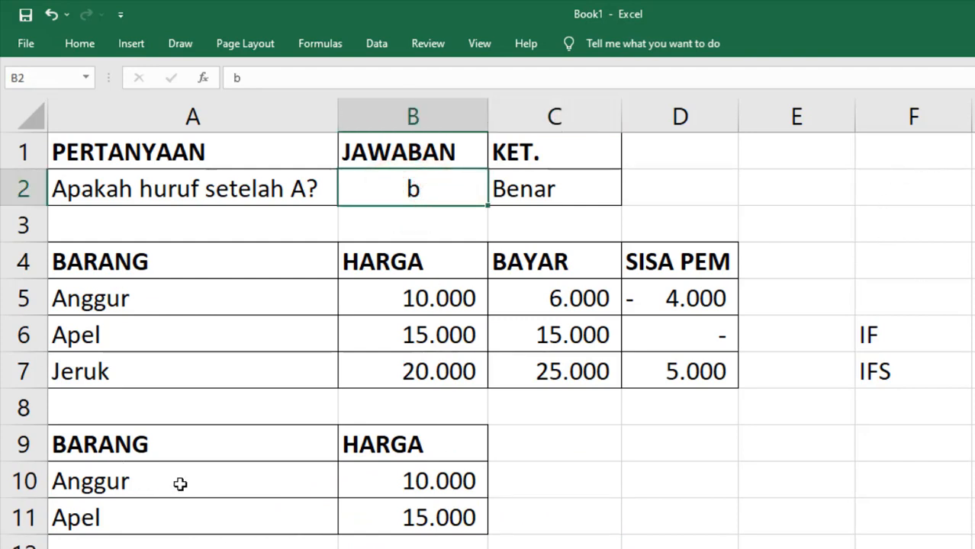
pyautogui.click(455, 147)
pyautogui.click(446, 183)
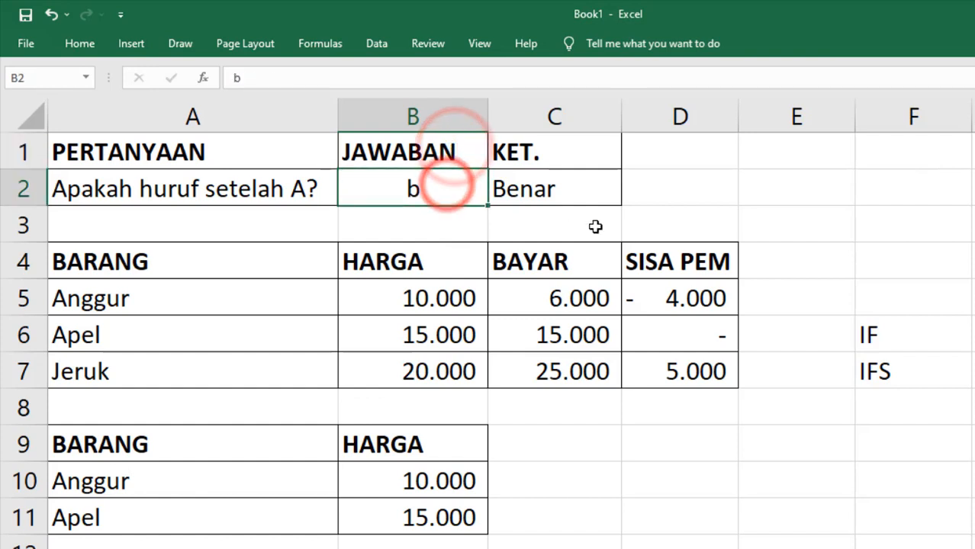
pyautogui.press('Delete')
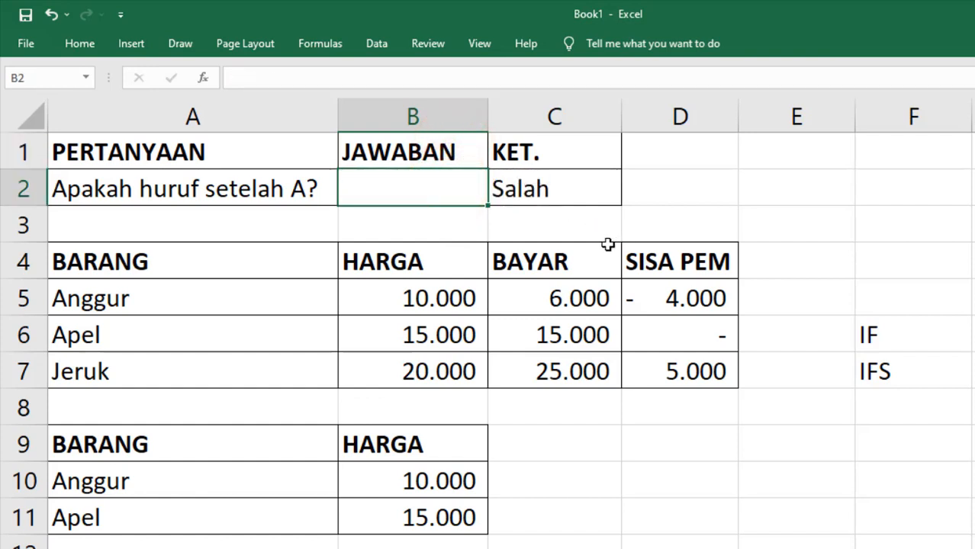
pyautogui.click(568, 191)
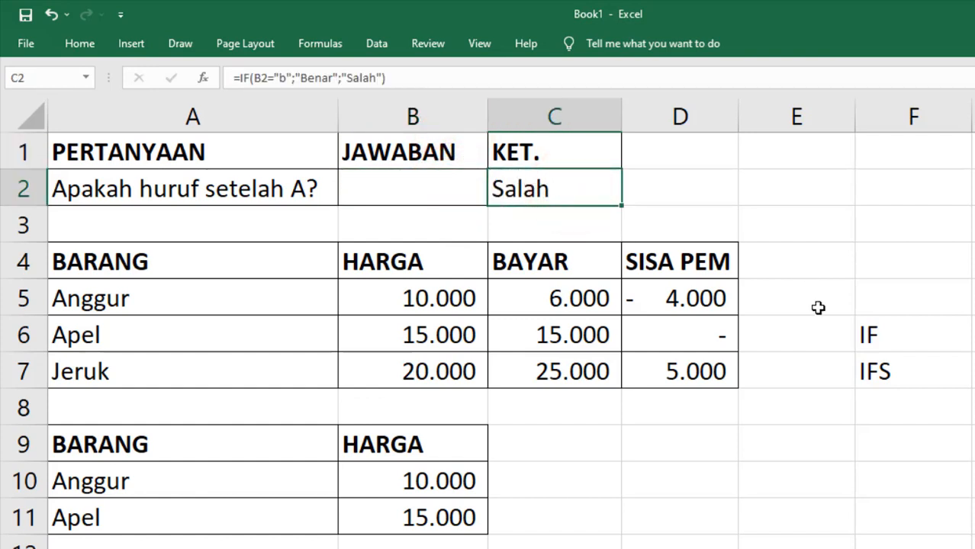
pyautogui.press('Left')
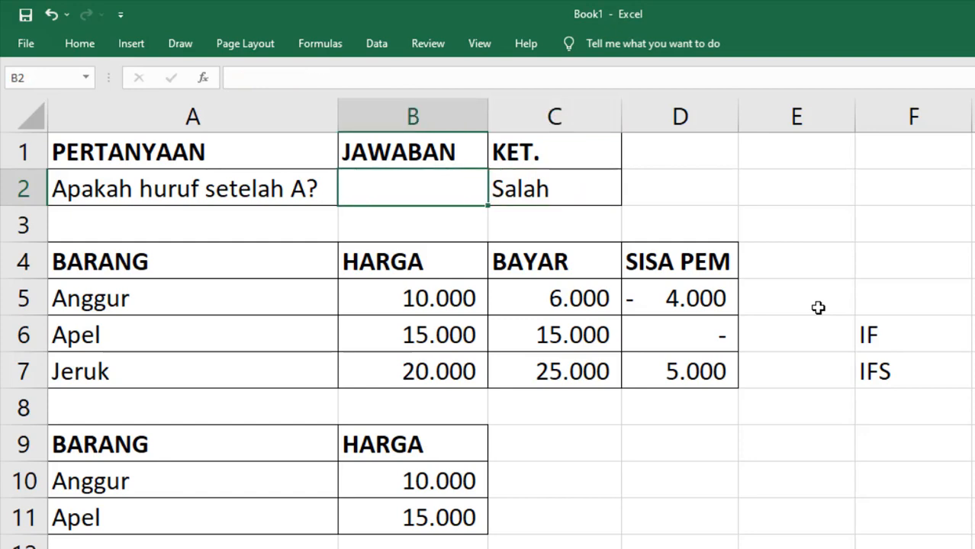
# - Wrap C2's formula as IF(B2="";"";IF(...)) and accept Excel's correction
pyautogui.press('Right')
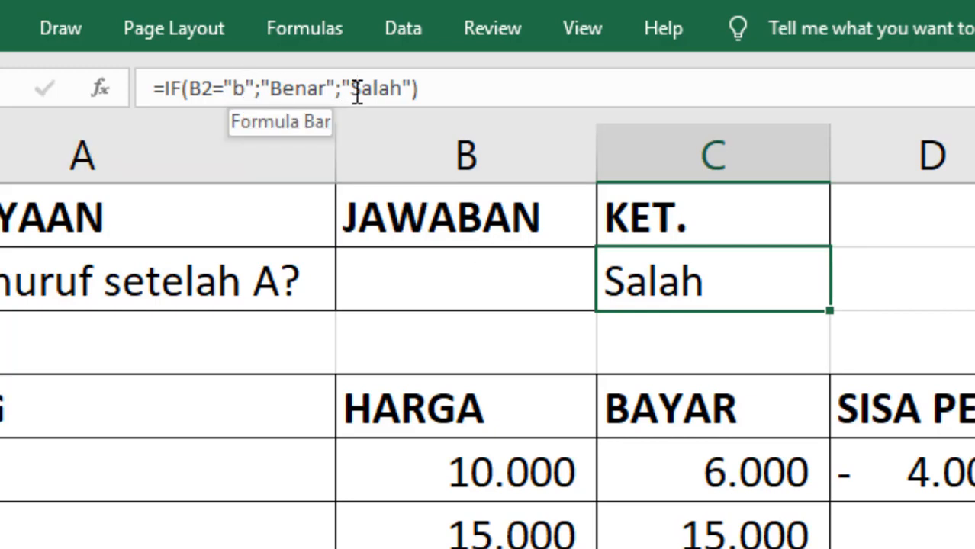
pyautogui.click(189, 89)
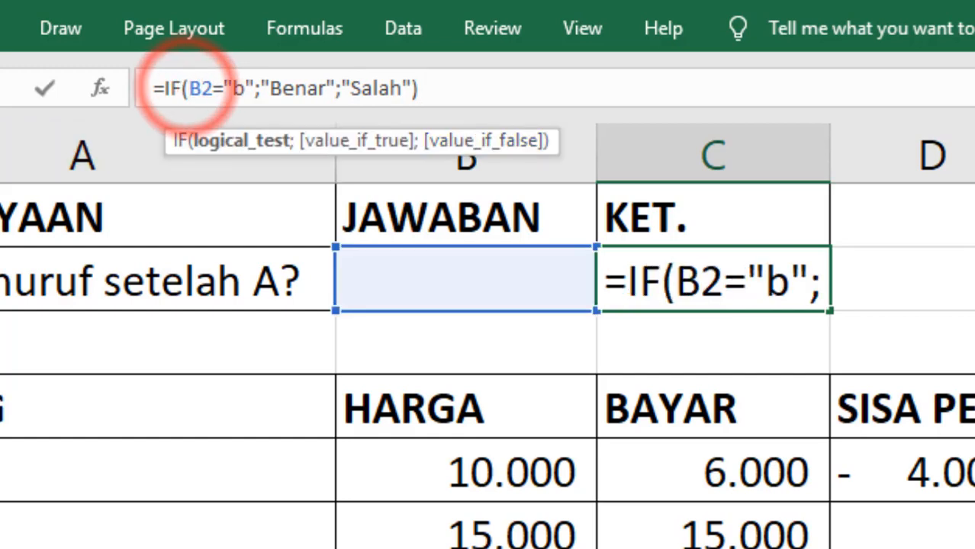
pyautogui.write('if')
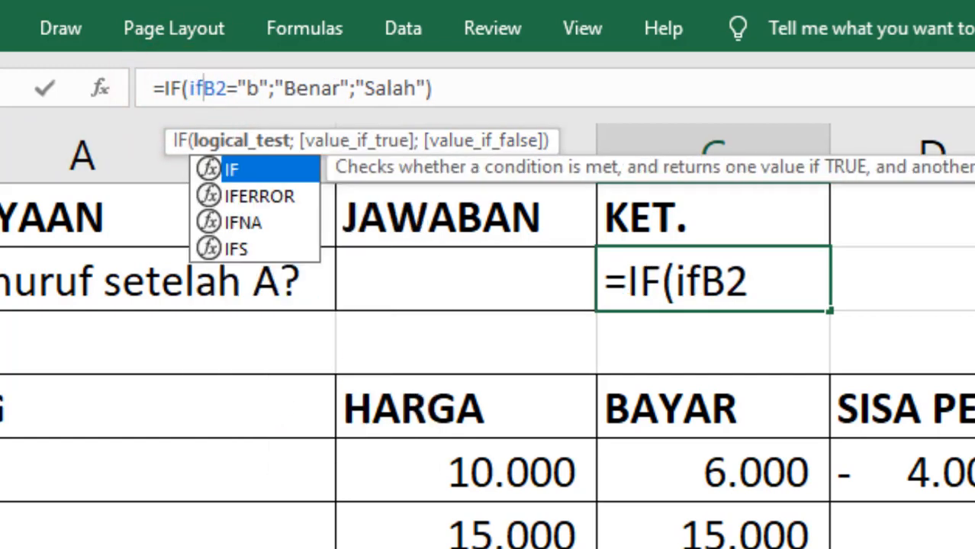
pyautogui.press('BackSpace')
pyautogui.press('BackSpace')
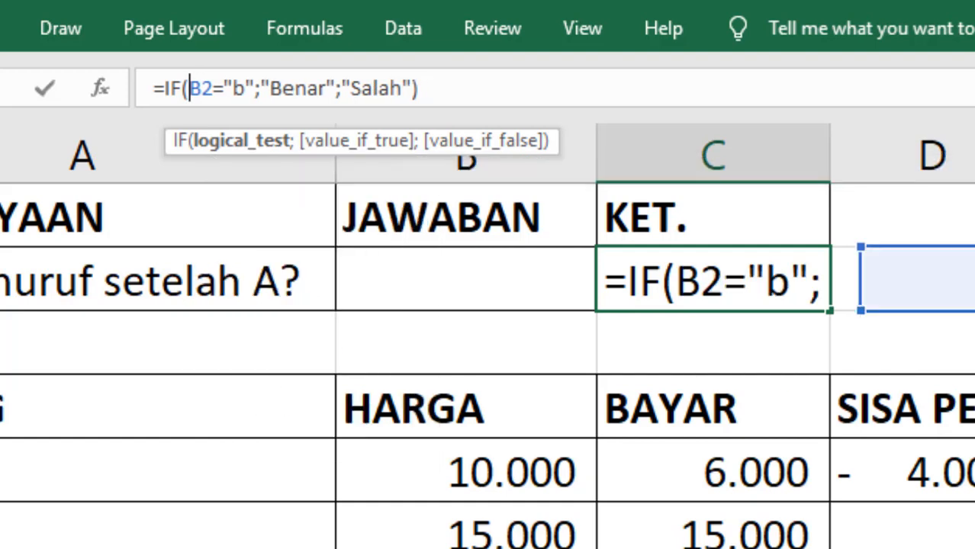
pyautogui.click(511, 287)
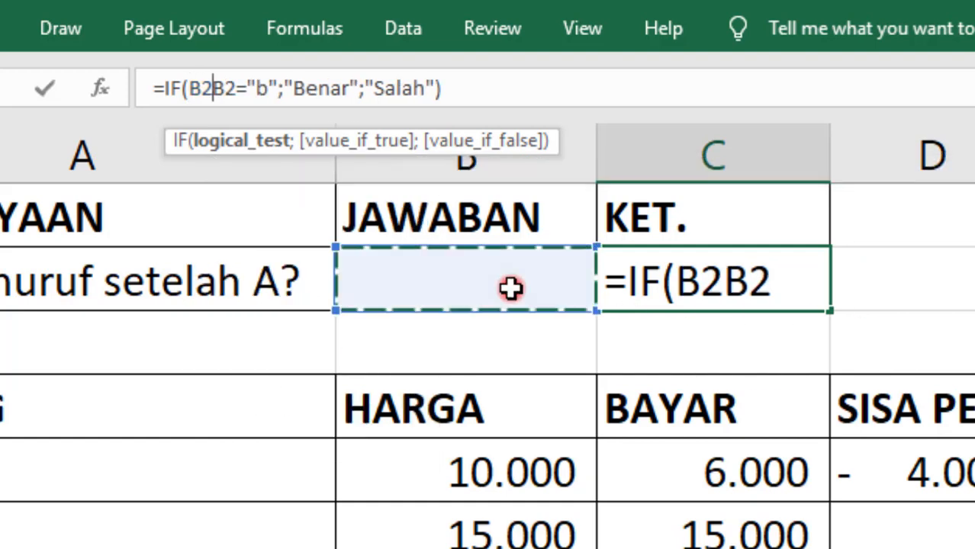
pyautogui.write('="";"";')
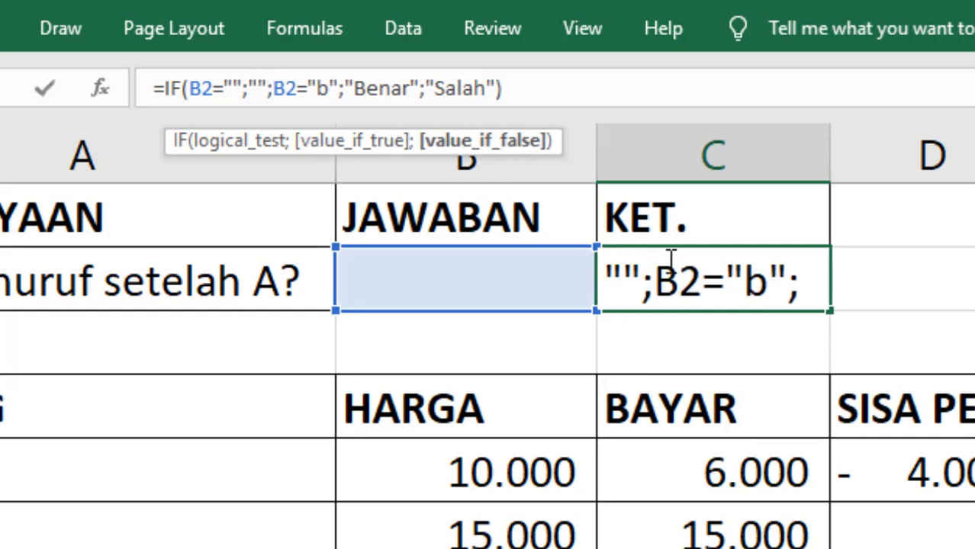
pyautogui.write('if')
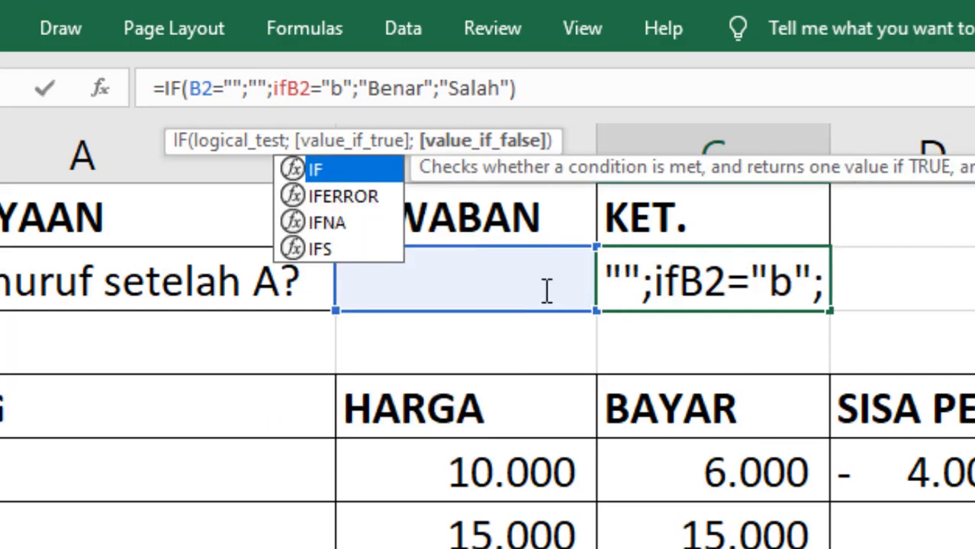
pyautogui.doubleClick(347, 175)
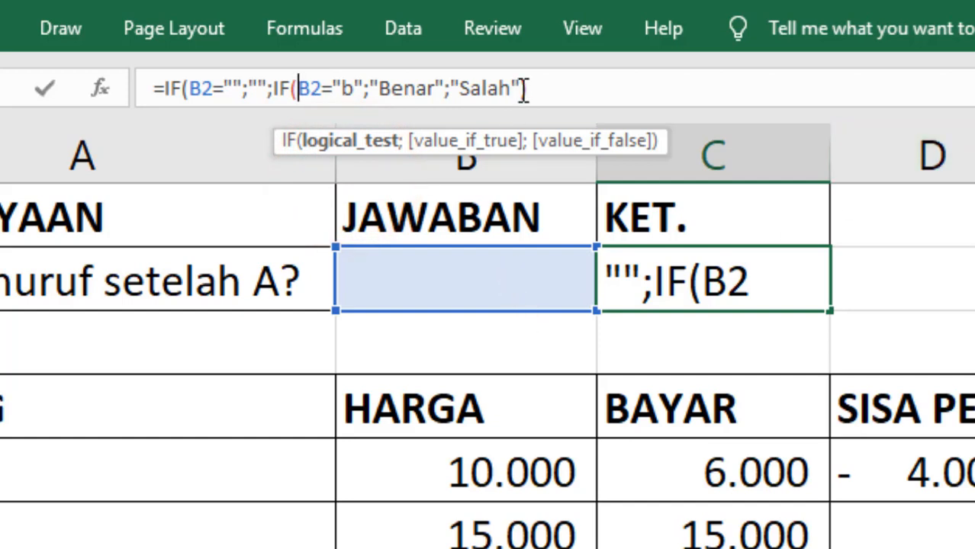
pyautogui.press('Return')
pyautogui.press('Return')
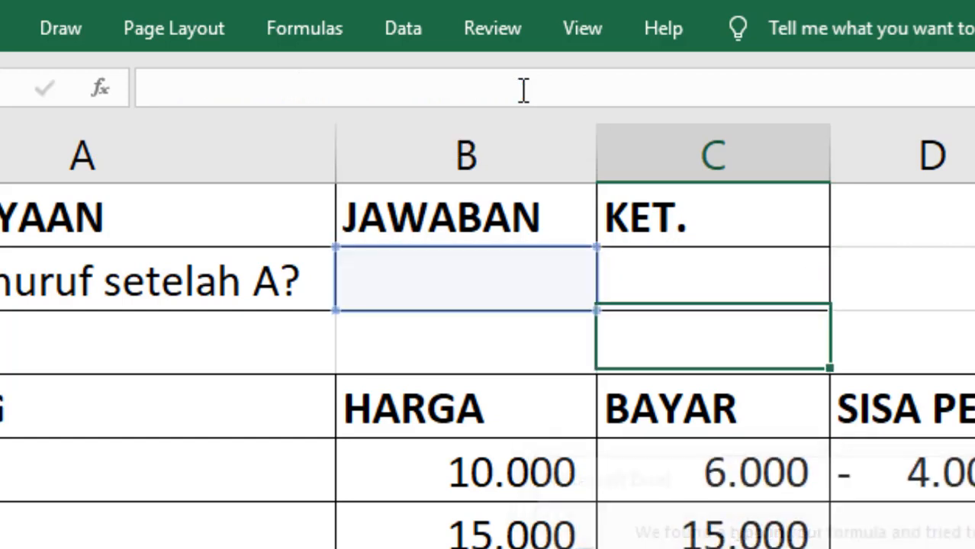
# - Enter e as the answer in B2 and confirm C2 shows Salah
pyautogui.click(421, 290)
pyautogui.click(618, 284)
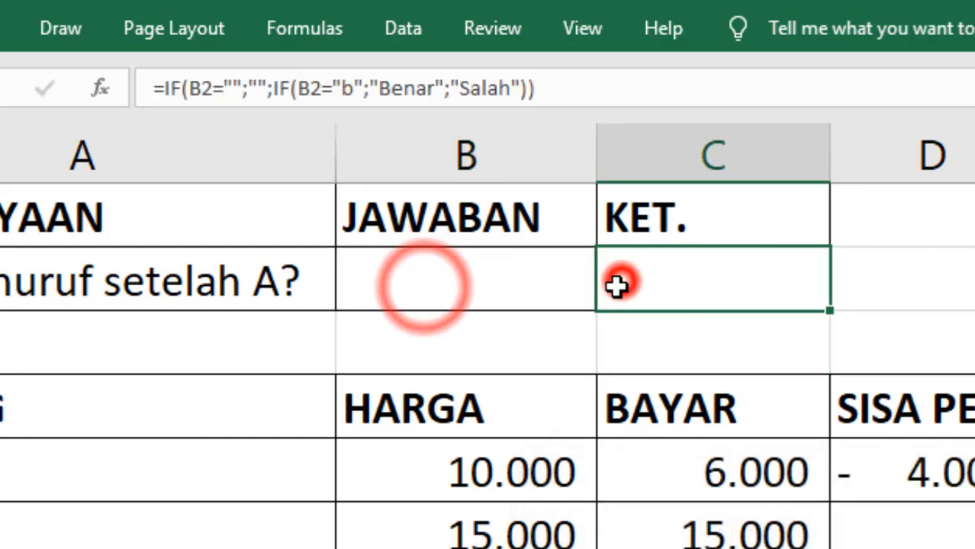
pyautogui.click(506, 290)
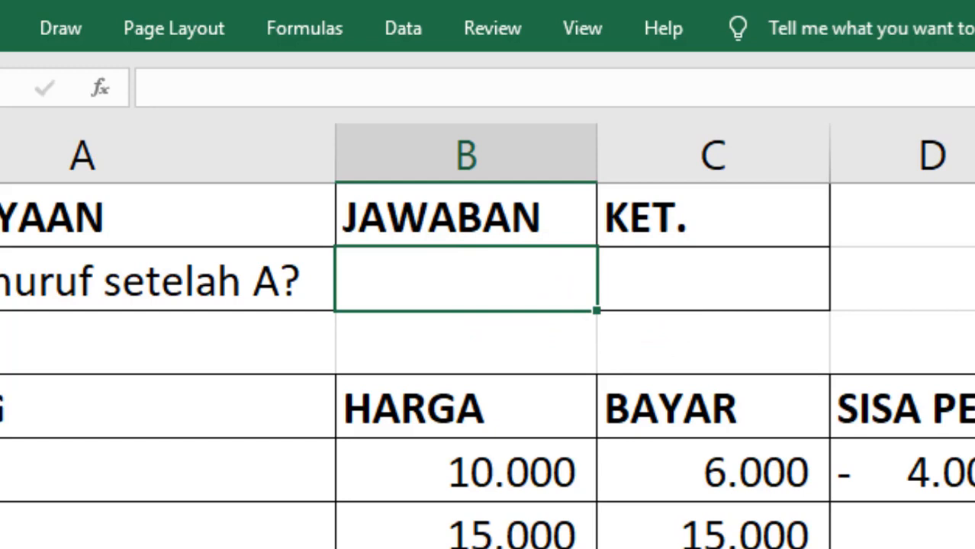
pyautogui.write('e')
pyautogui.press('Return')
pyautogui.press('Up')
pyautogui.press('Right')
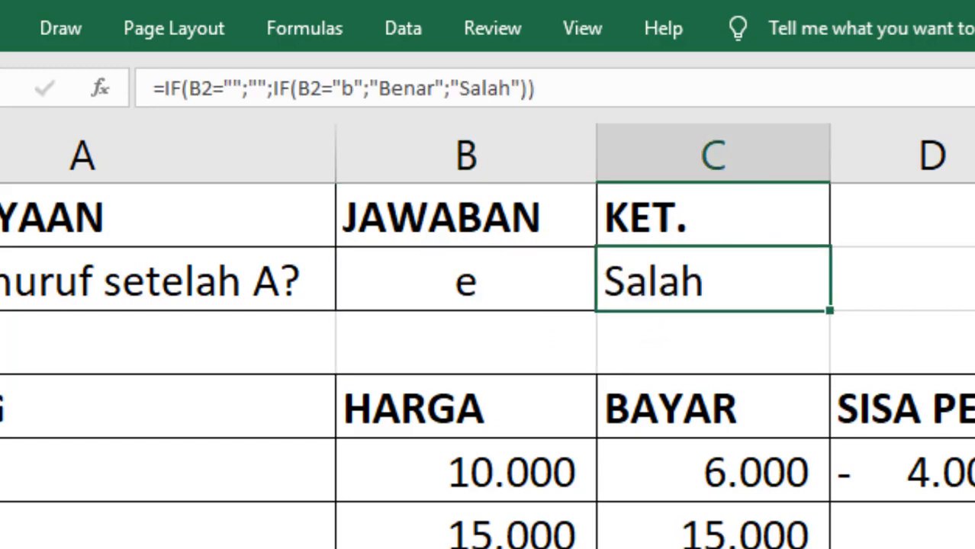
# - Replace the blank result in C2's formula with 'Belum Dijawab'
pyautogui.click(260, 87)
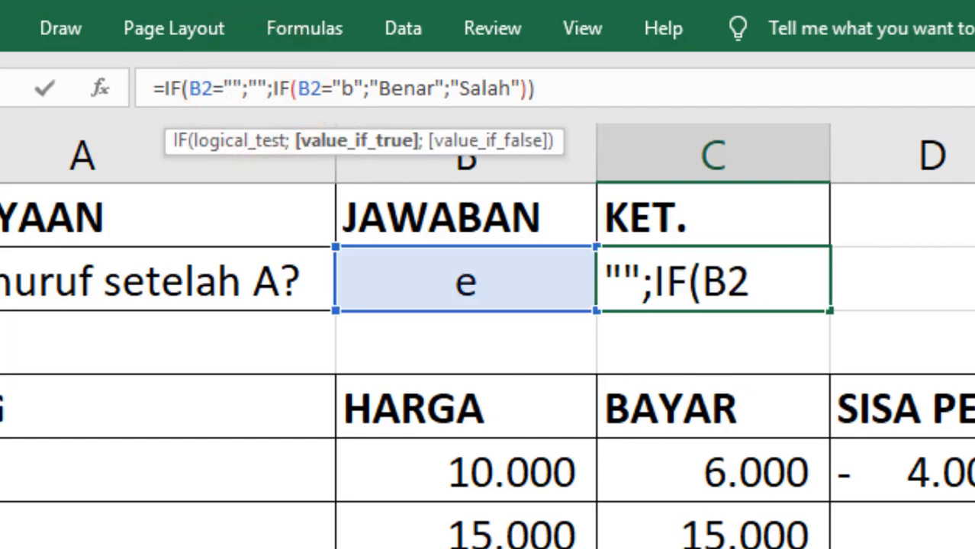
pyautogui.write('Belum Dijaw')
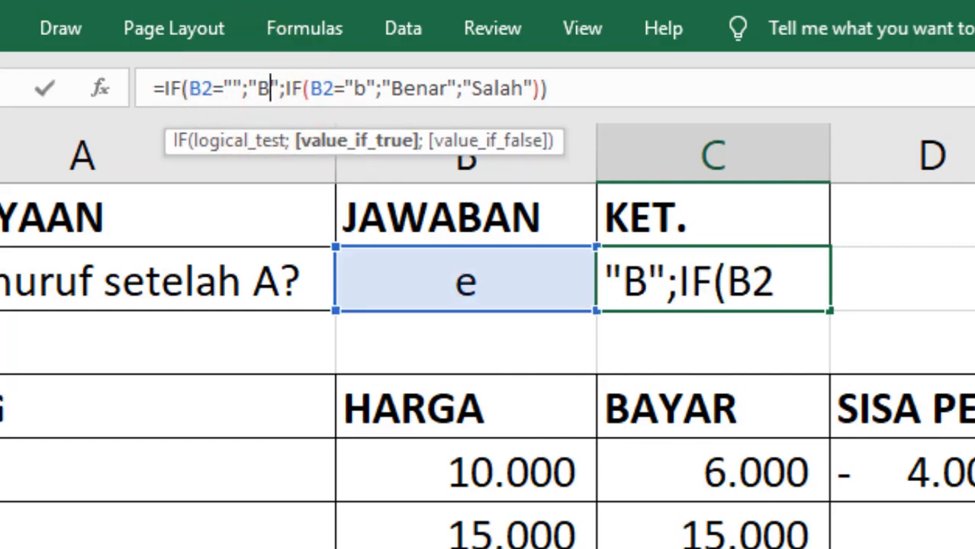
pyautogui.write('ab')
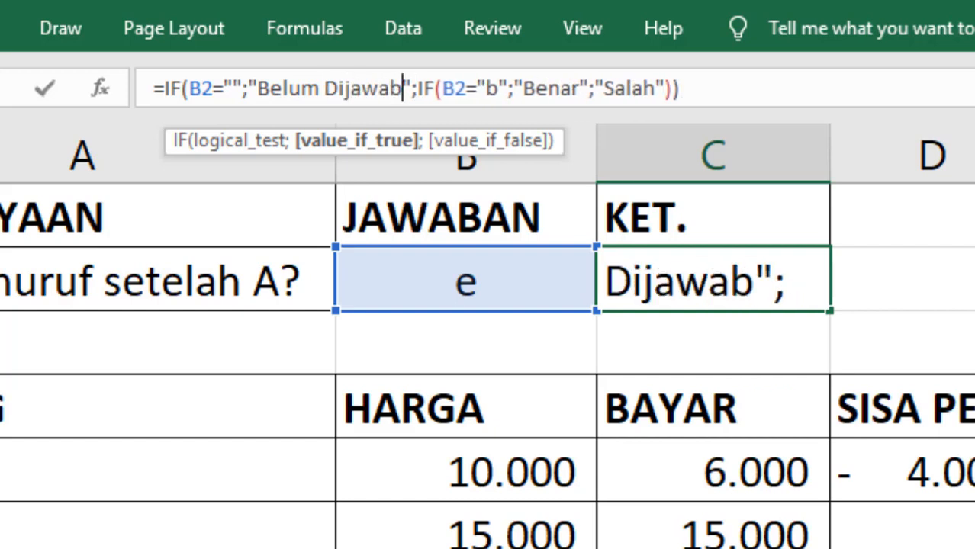
pyautogui.press('Return')
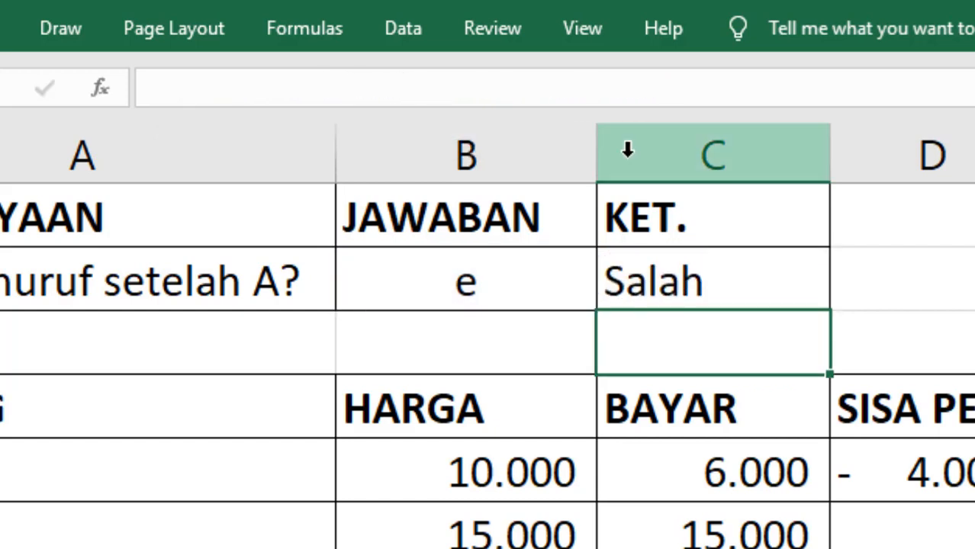
# - Test B2 with z and then b, giving Salah and Benar in C2
pyautogui.press('Up')
pyautogui.press('Left')
pyautogui.press('Delete')
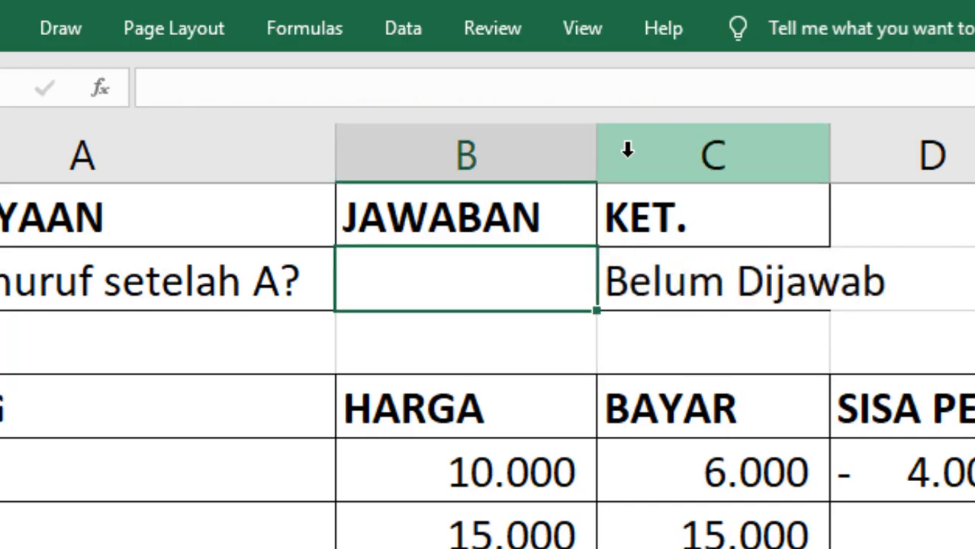
pyautogui.write('z')
pyautogui.press('Return')
pyautogui.press('Up')
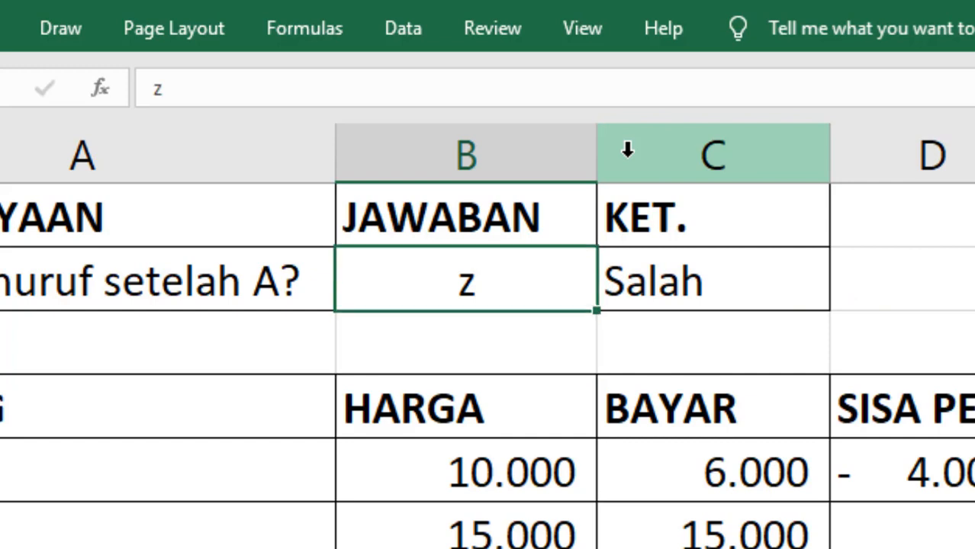
pyautogui.press('F2')
pyautogui.press('BackSpace')
pyautogui.write('b')
pyautogui.press('Return')
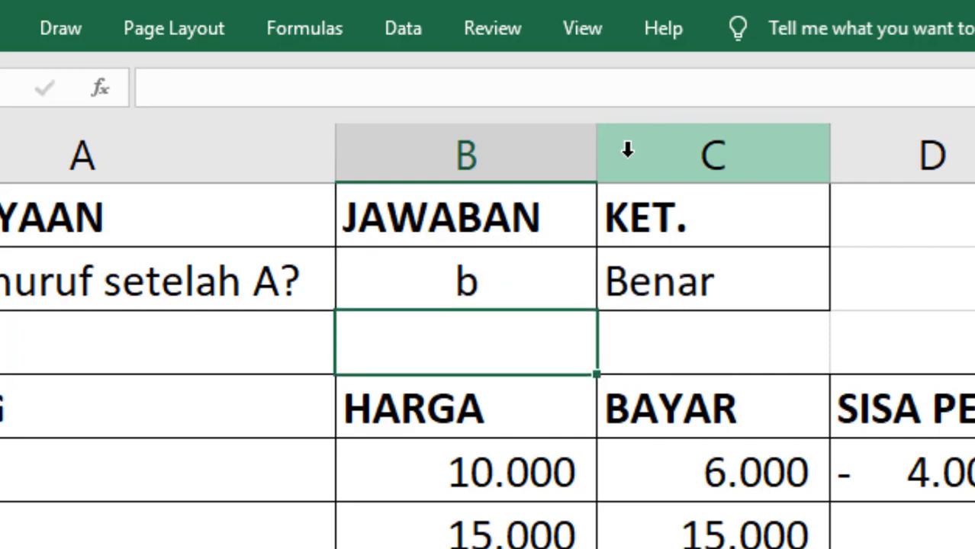
# - Clear B2 again so C2 reads Belum Dijawab
pyautogui.press('Up')
pyautogui.press('Delete')
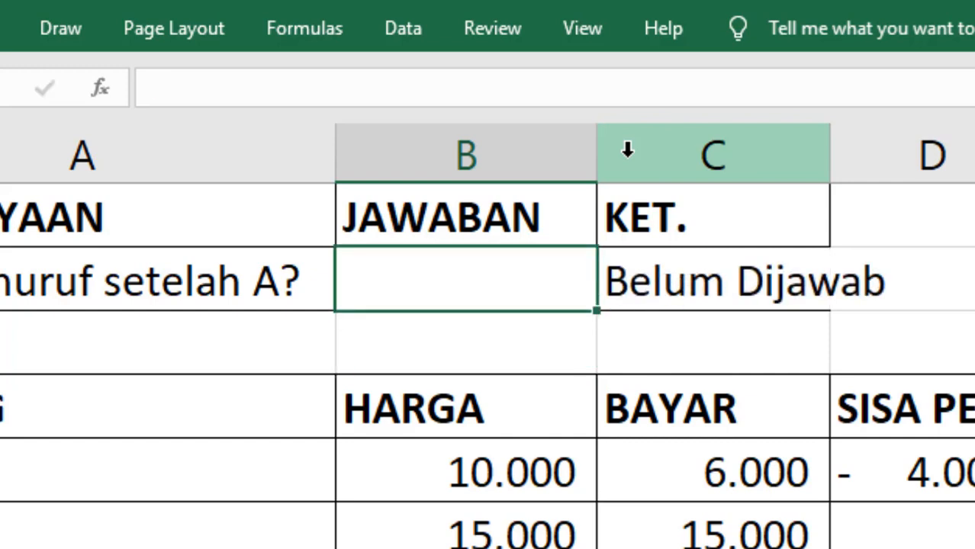
pyautogui.press('Down')
pyautogui.press('Down')
pyautogui.press('Down')
pyautogui.press('Right')
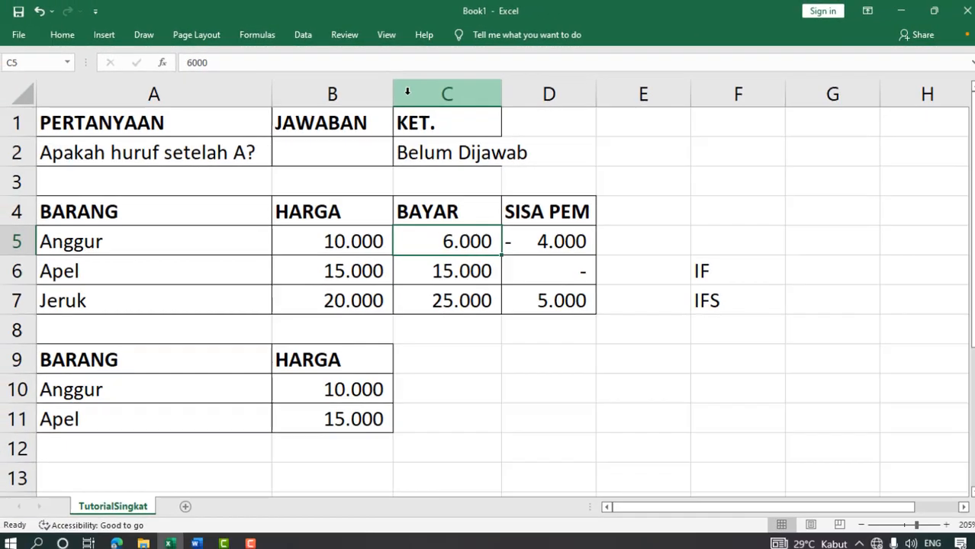
# - Clear the BAYAR payments for Anggur (6.000), Apel (15.000) and Jeruk (25.000) in C5:C7
pyautogui.press('Delete')
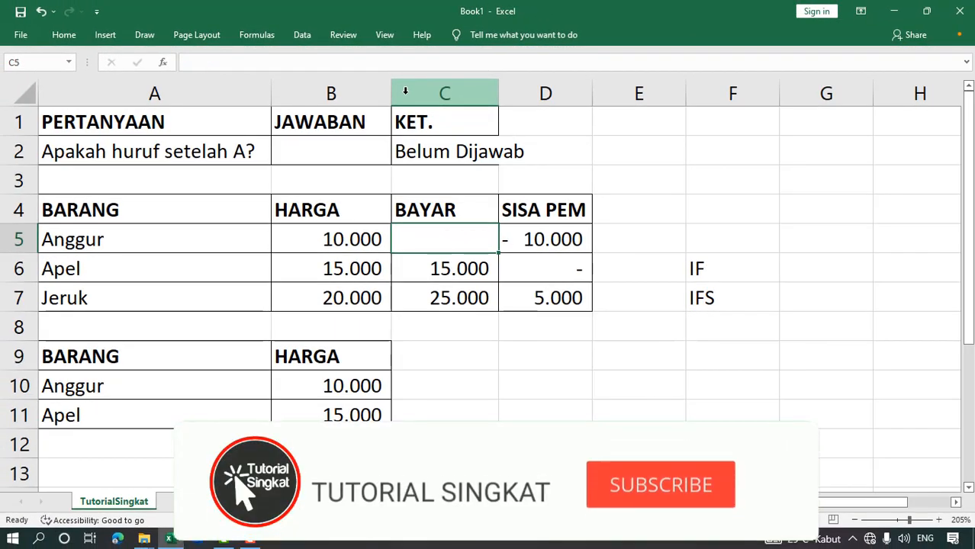
pyautogui.press('Down')
pyautogui.press('Delete')
pyautogui.press('Down')
pyautogui.press('Delete')
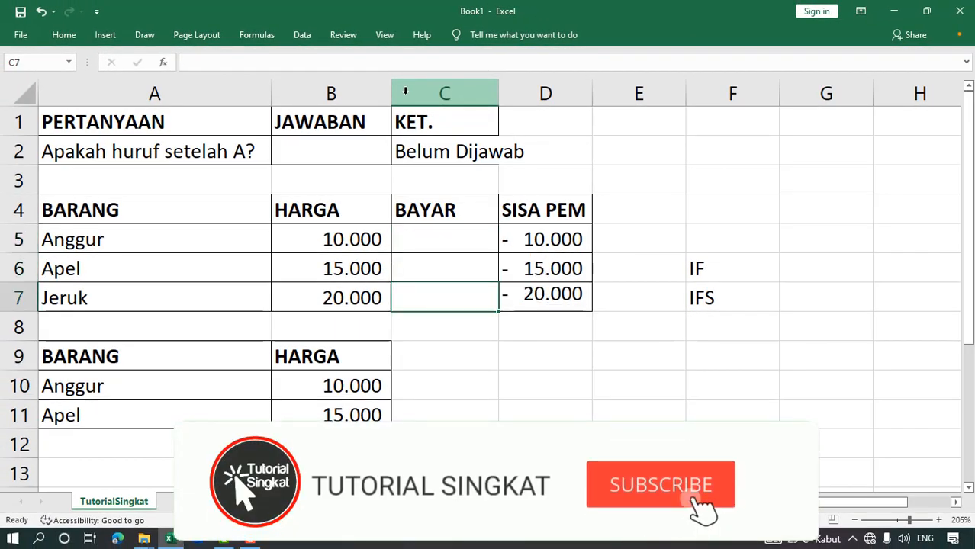
# - Inspect D5's remaining-payment formula against the empty Anggur payment and its price
pyautogui.press('Up')
pyautogui.press('Up')
pyautogui.press('Up')
pyautogui.press('Right')
pyautogui.press('Down')
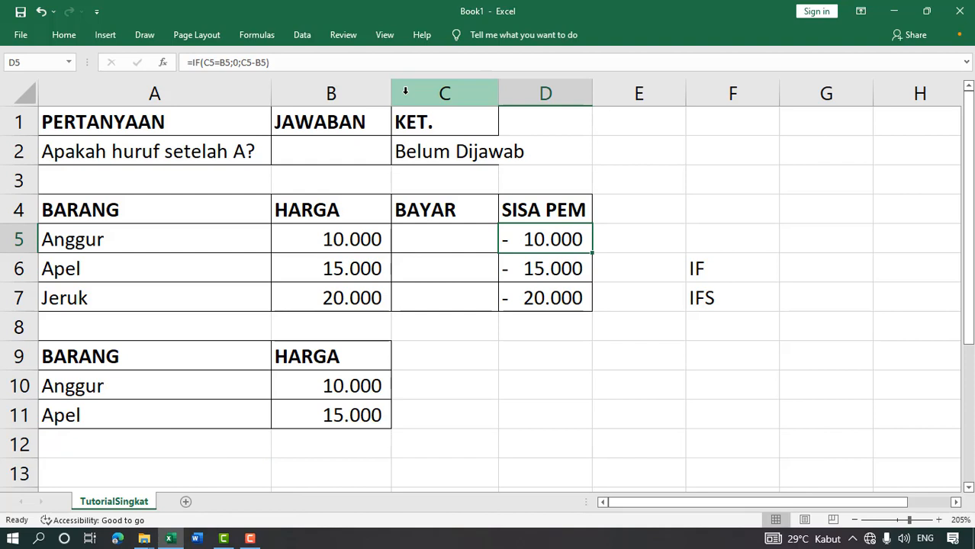
pyautogui.press('Left')
pyautogui.press('Right')
pyautogui.press('Left')
pyautogui.press('Left')
pyautogui.press('Up')
pyautogui.press('Up')
pyautogui.press('Up')
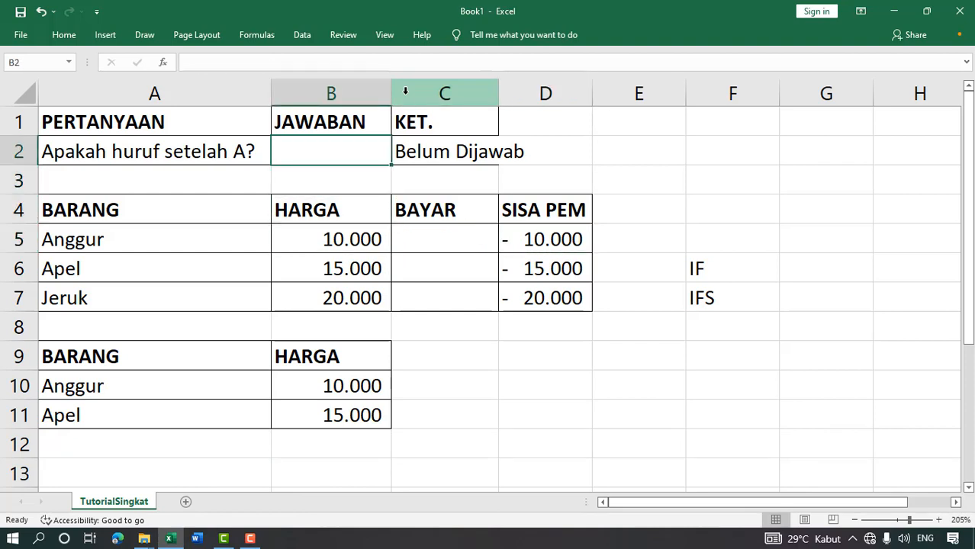
pyautogui.press('Down')
pyautogui.press('Down')
pyautogui.press('Down')
pyautogui.press('Right')
pyautogui.press('Right')
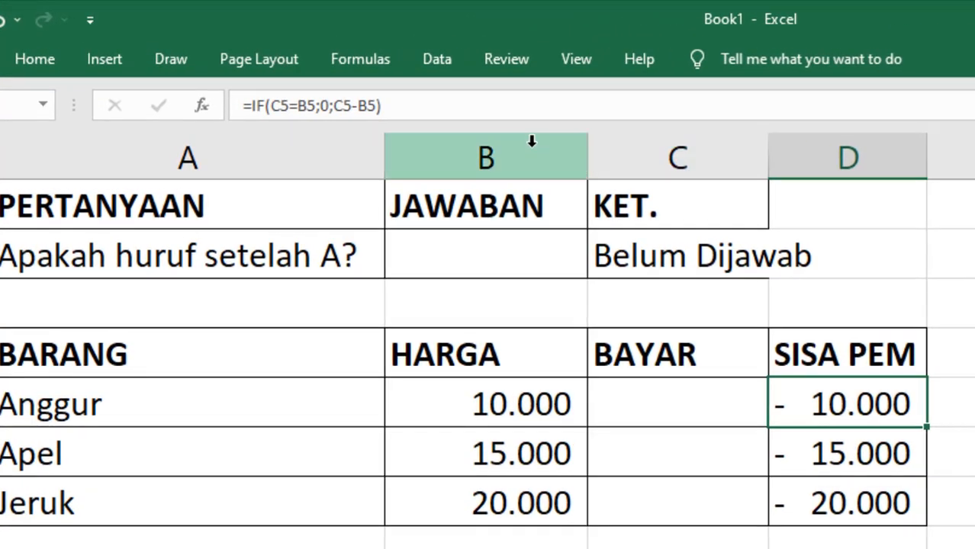
# - Wrap D5's formula as =IF(C5="";0;IF(C5=B5;0;C5-B5)) and accept Excel's correction
pyautogui.click(246, 105)
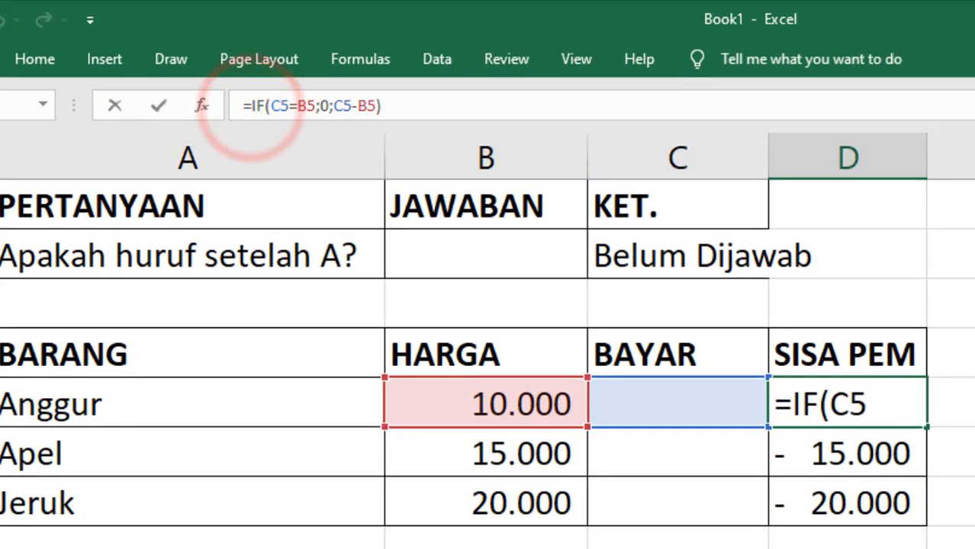
pyautogui.write('if')
pyautogui.doubleClick(309, 151)
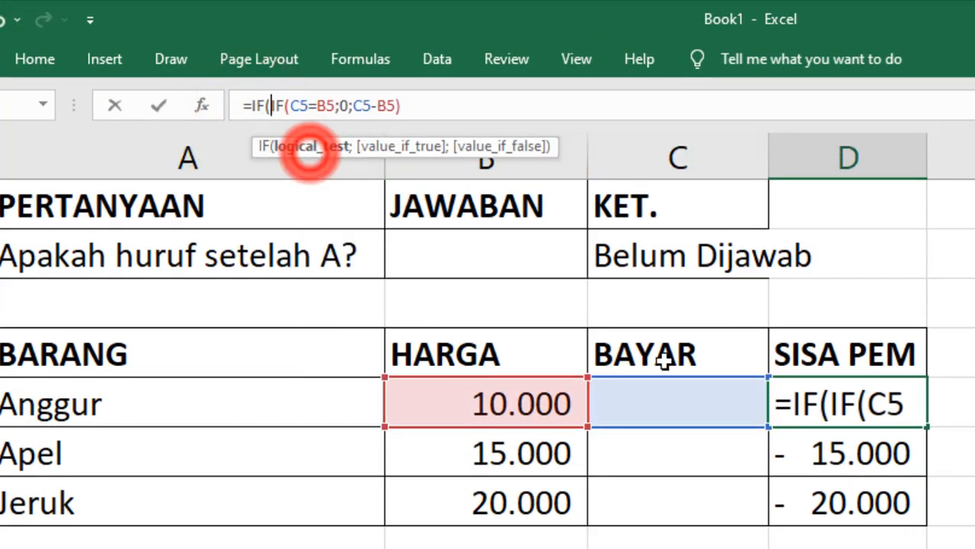
pyautogui.click(685, 402)
pyautogui.write('=')
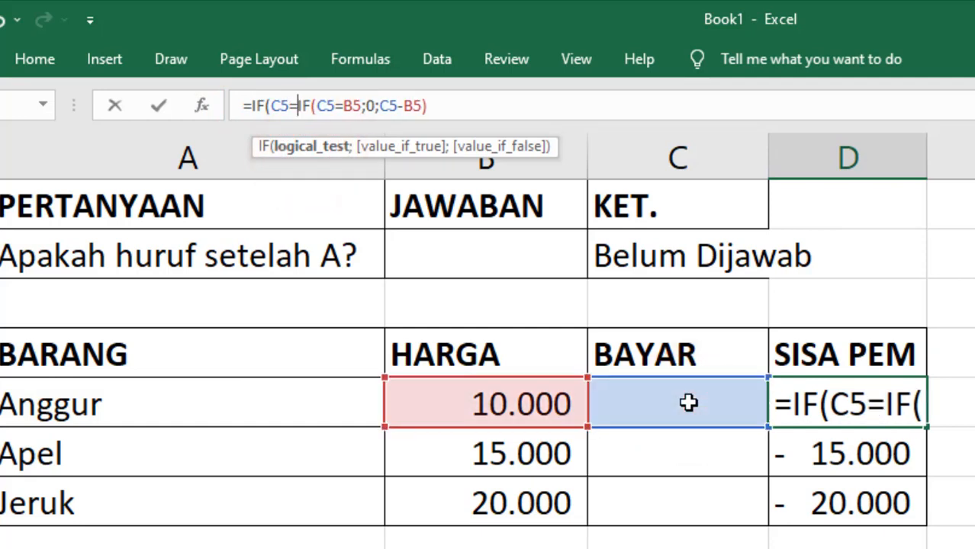
pyautogui.write('"";')
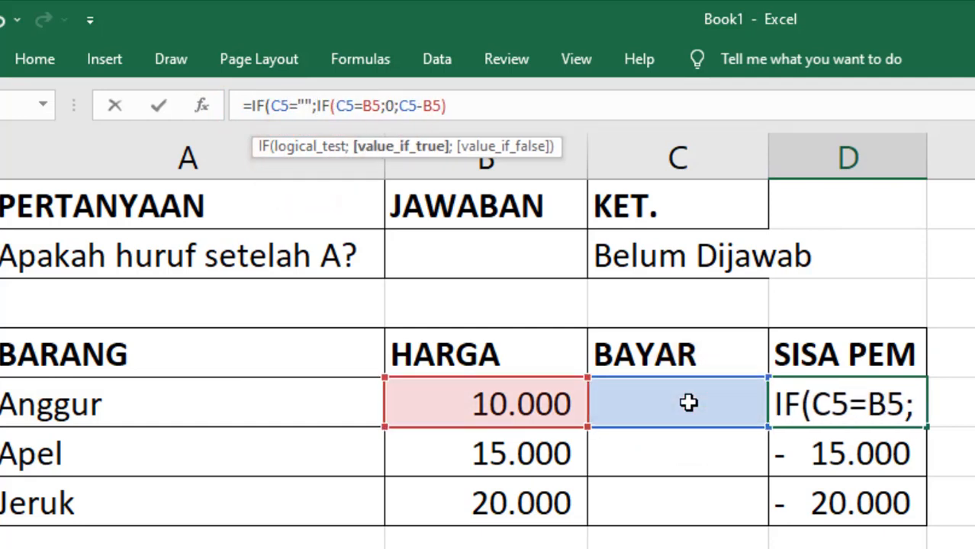
pyautogui.write('0')
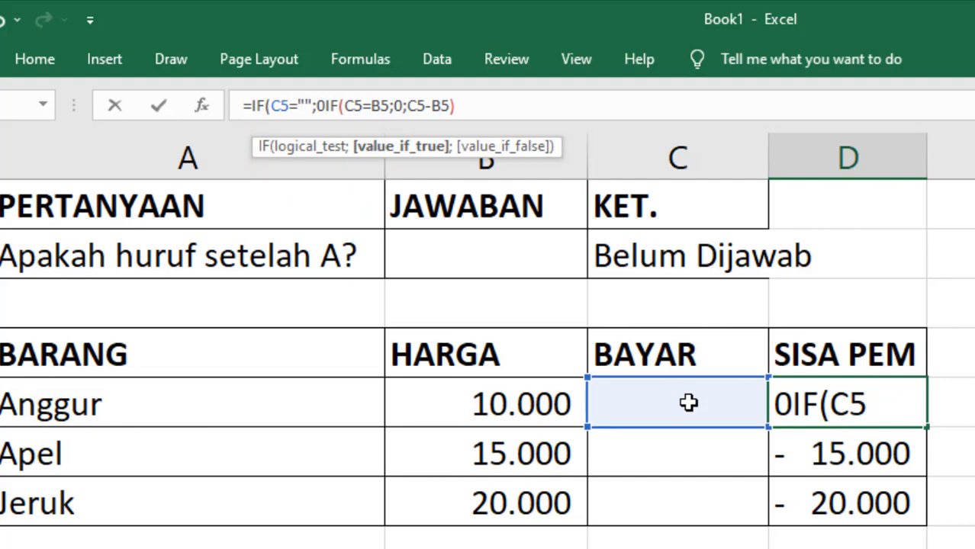
pyautogui.write(';')
pyautogui.press('Return')
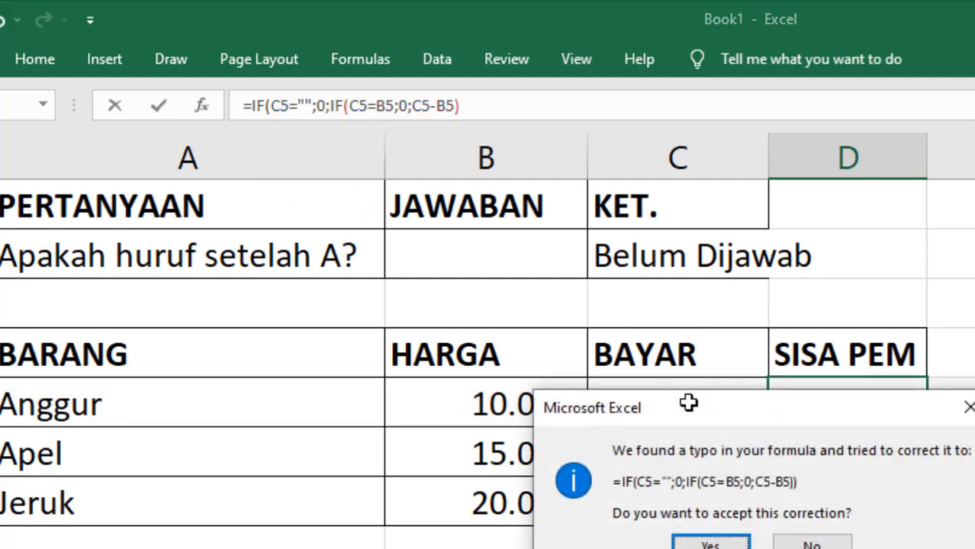
pyautogui.press('Return')
# - Fill the updated D5 formula down to the Apel and Jeruk rows
pyautogui.click(888, 407)
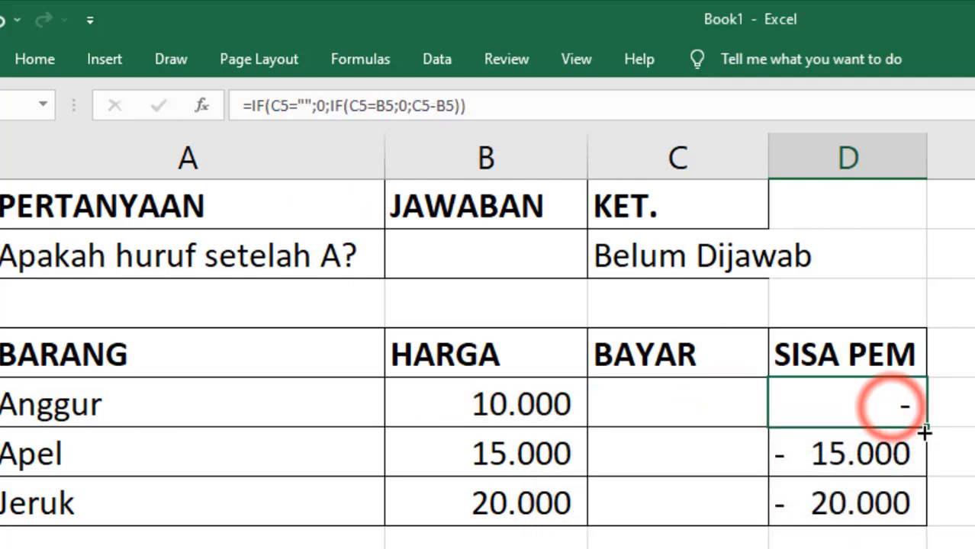
pyautogui.doubleClick(928, 431)
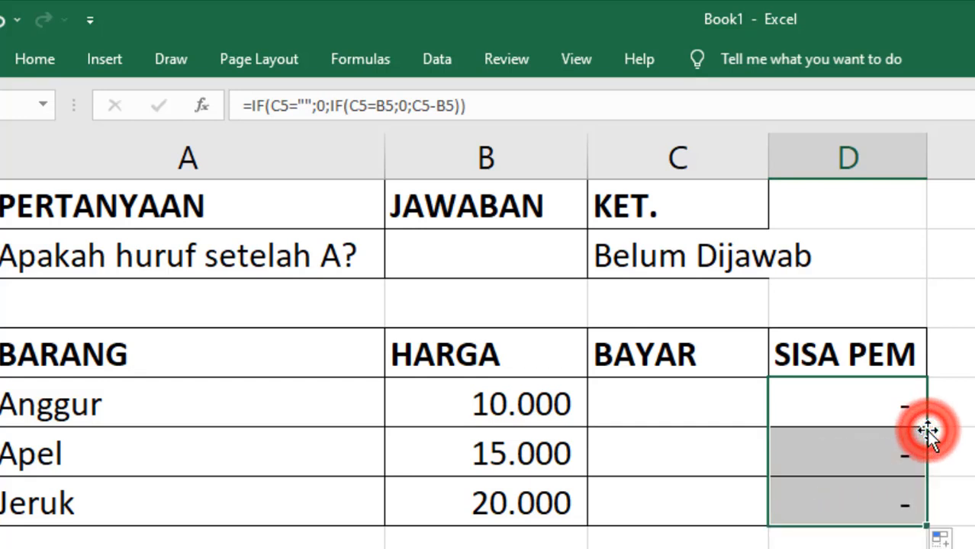
pyautogui.click(713, 420)
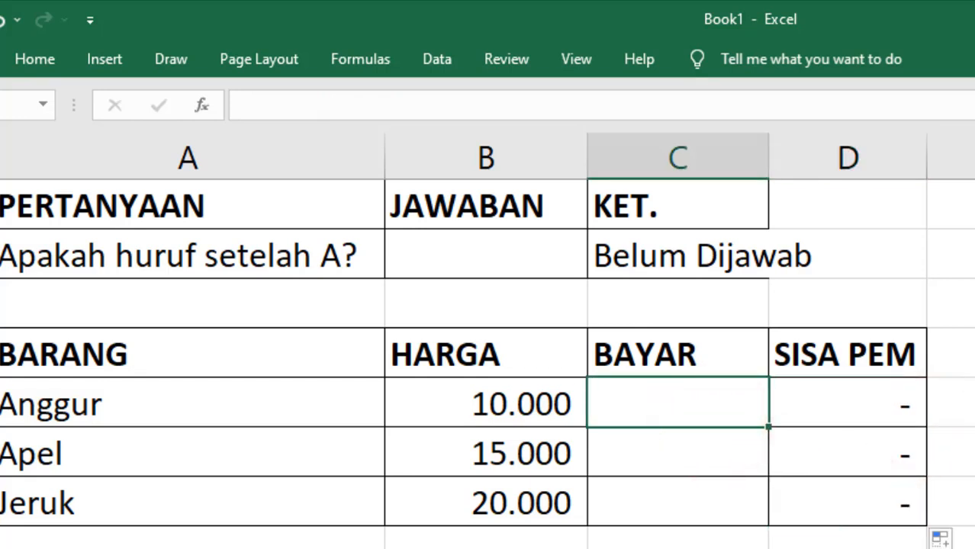
# - Enter a 20.000 Anggur payment in C5 and check the result in D5
pyautogui.write('20000')
pyautogui.press('Return')
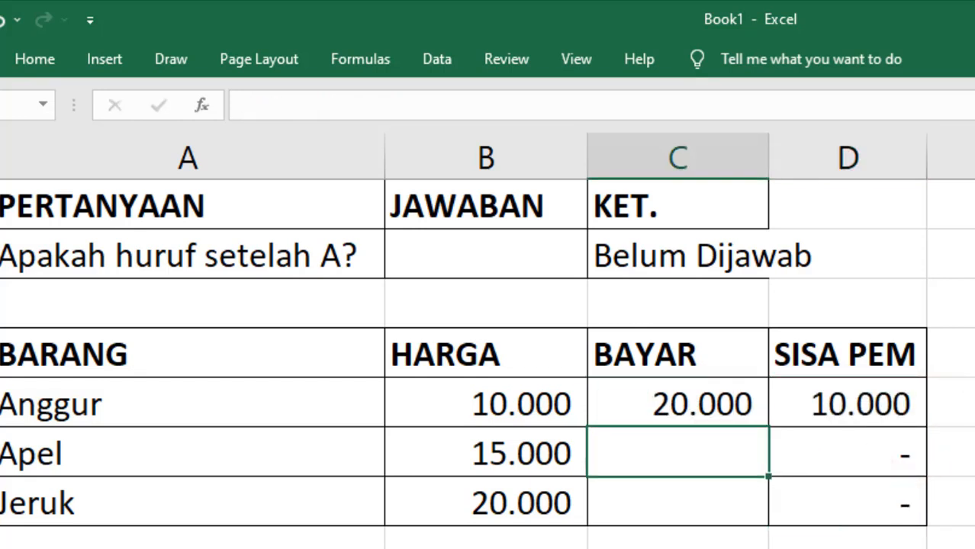
pyautogui.press('Up')
pyautogui.press('Right')
pyautogui.press('Left')
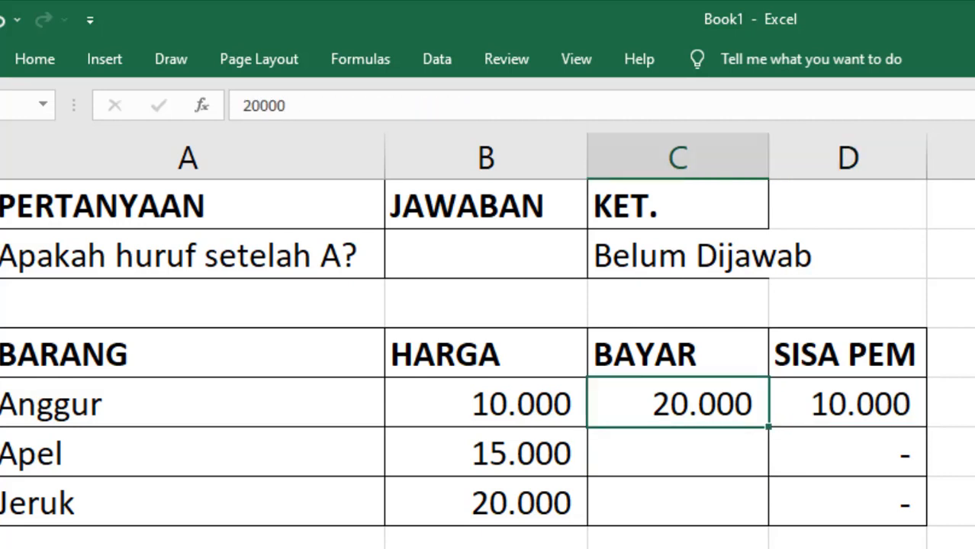
# - Change the Anggur payment to 5.000 and verify D5 shows -5.000, then check D6
pyautogui.write('5000')
pyautogui.press('Return')
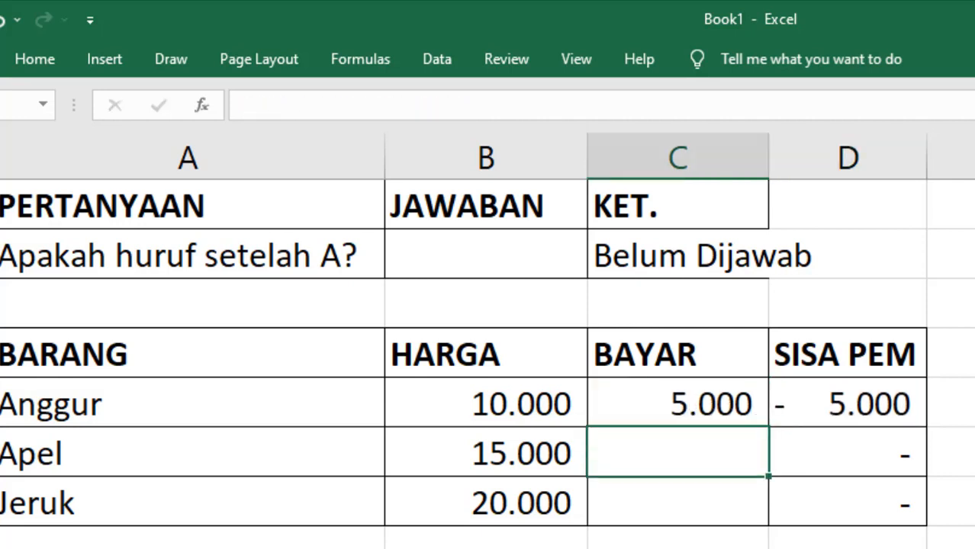
pyautogui.press('Right')
pyautogui.press('Up')
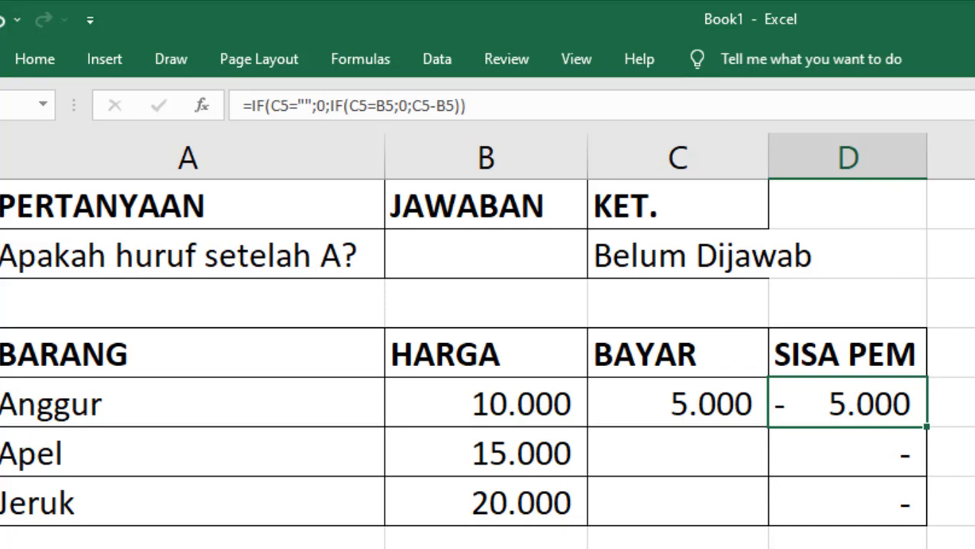
pyautogui.press('Down')
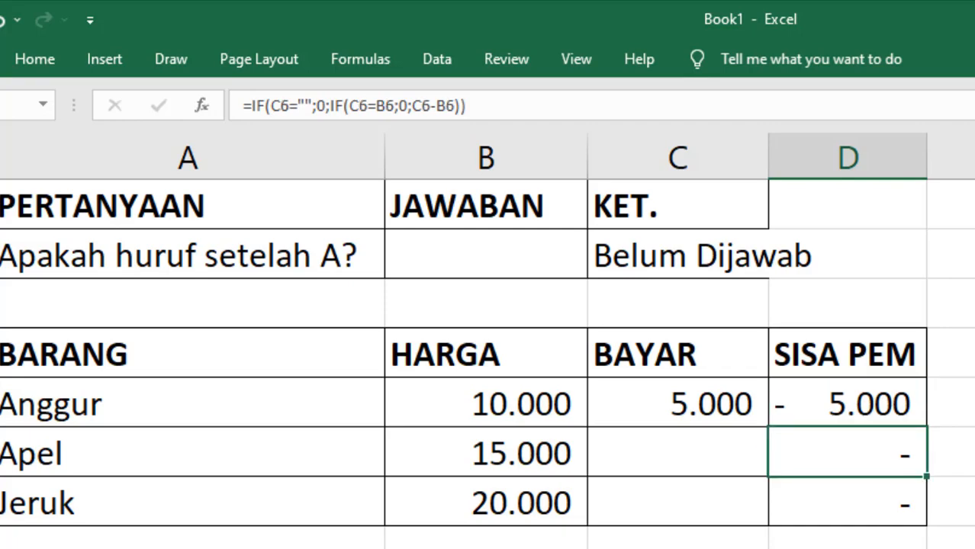